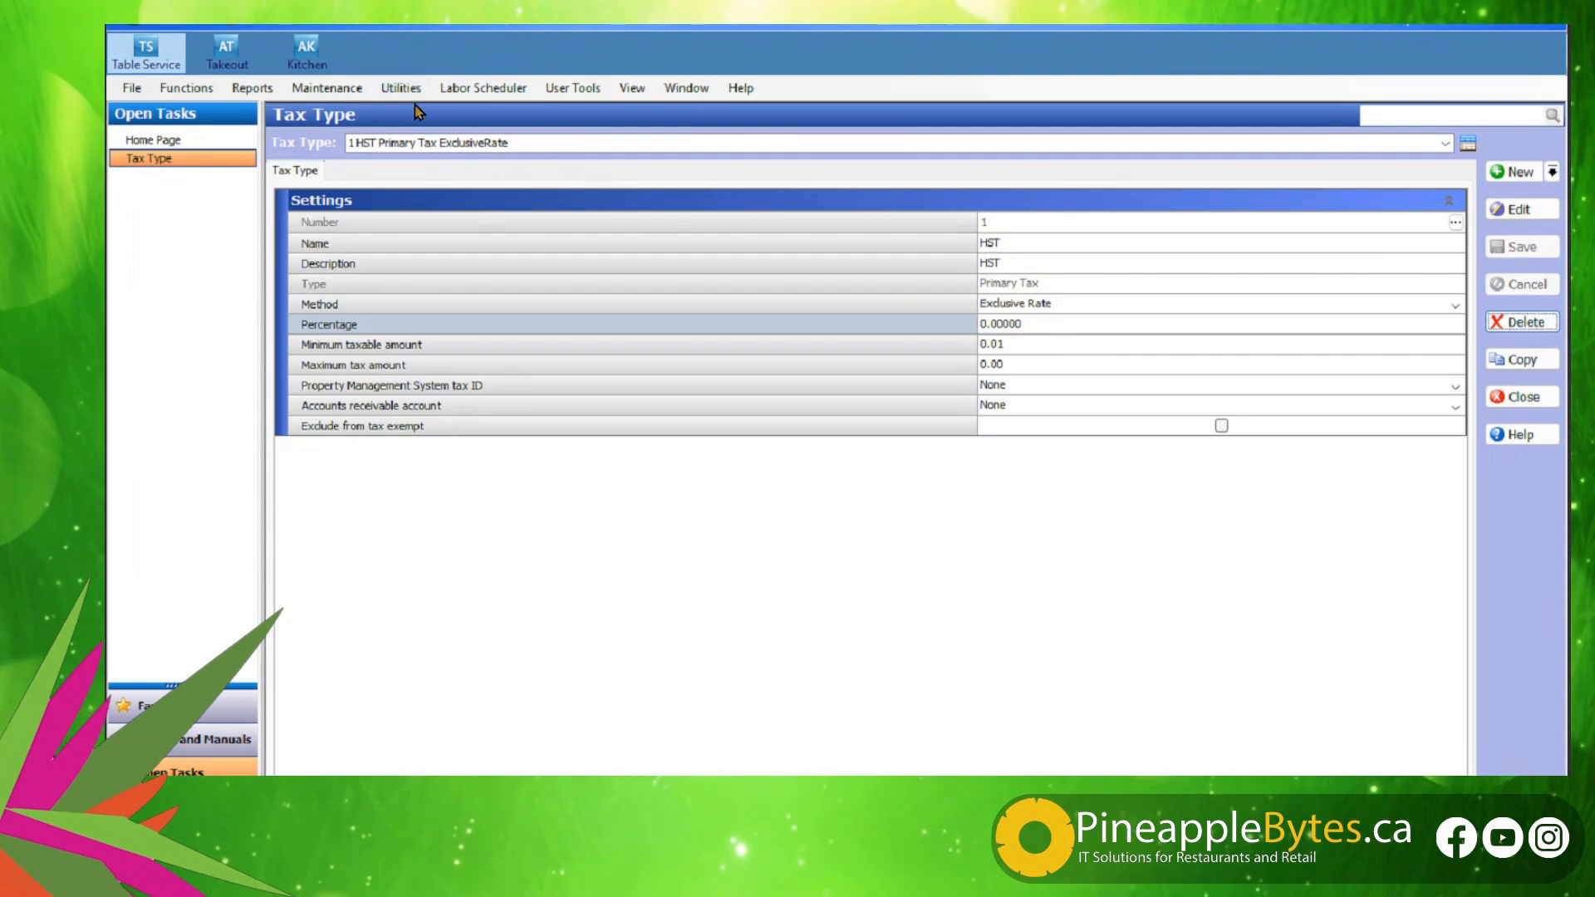
click(413, 90)
mouse_move(482, 135)
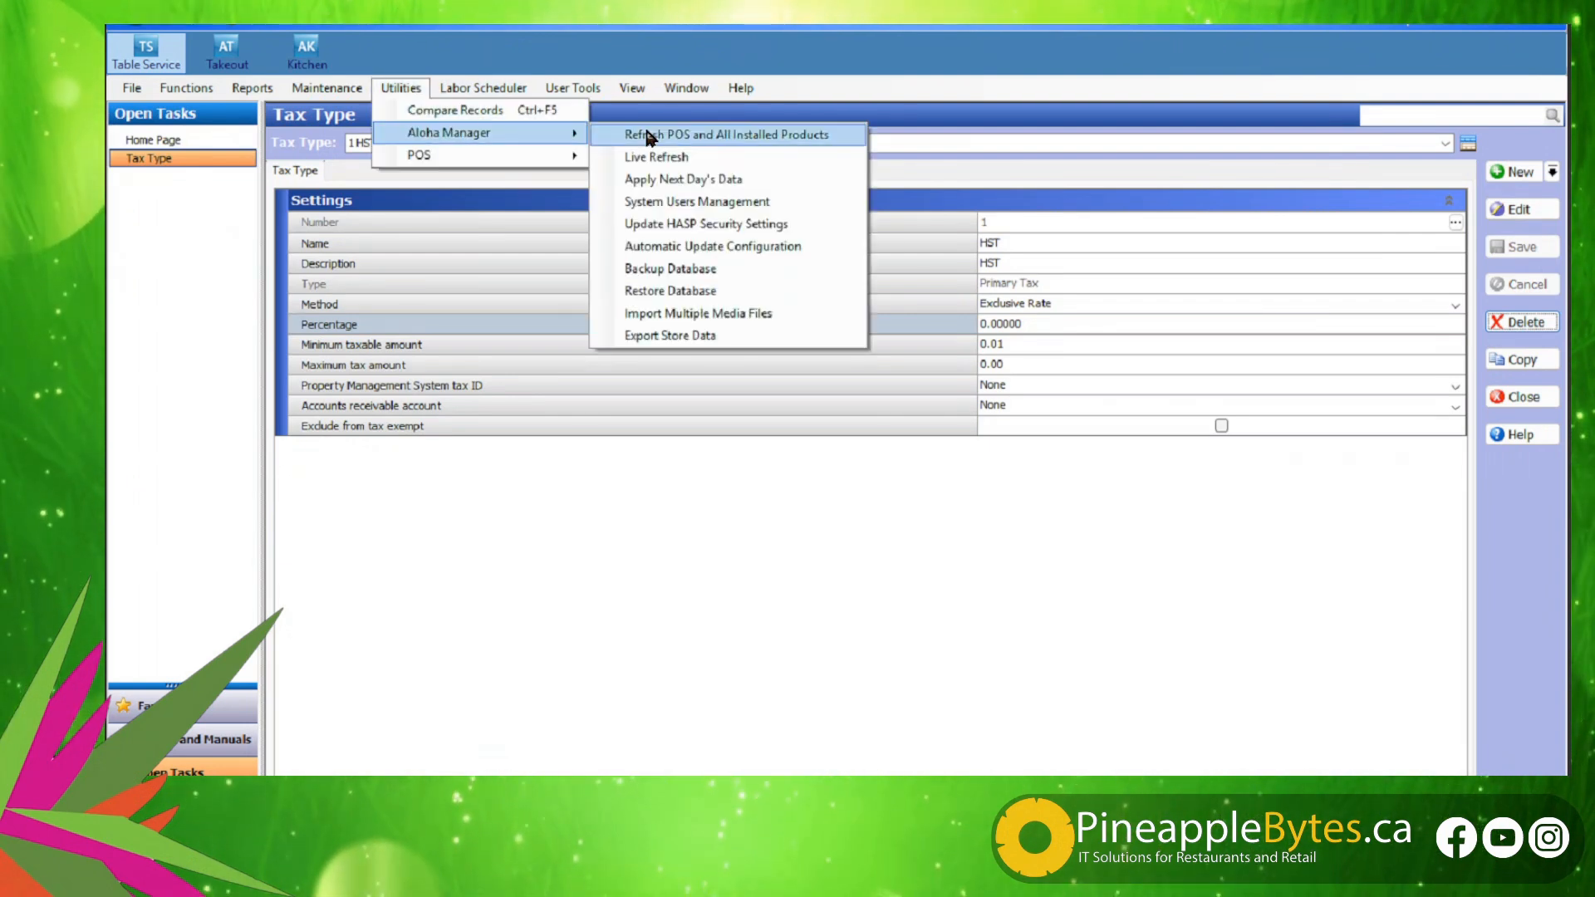
click(863, 599)
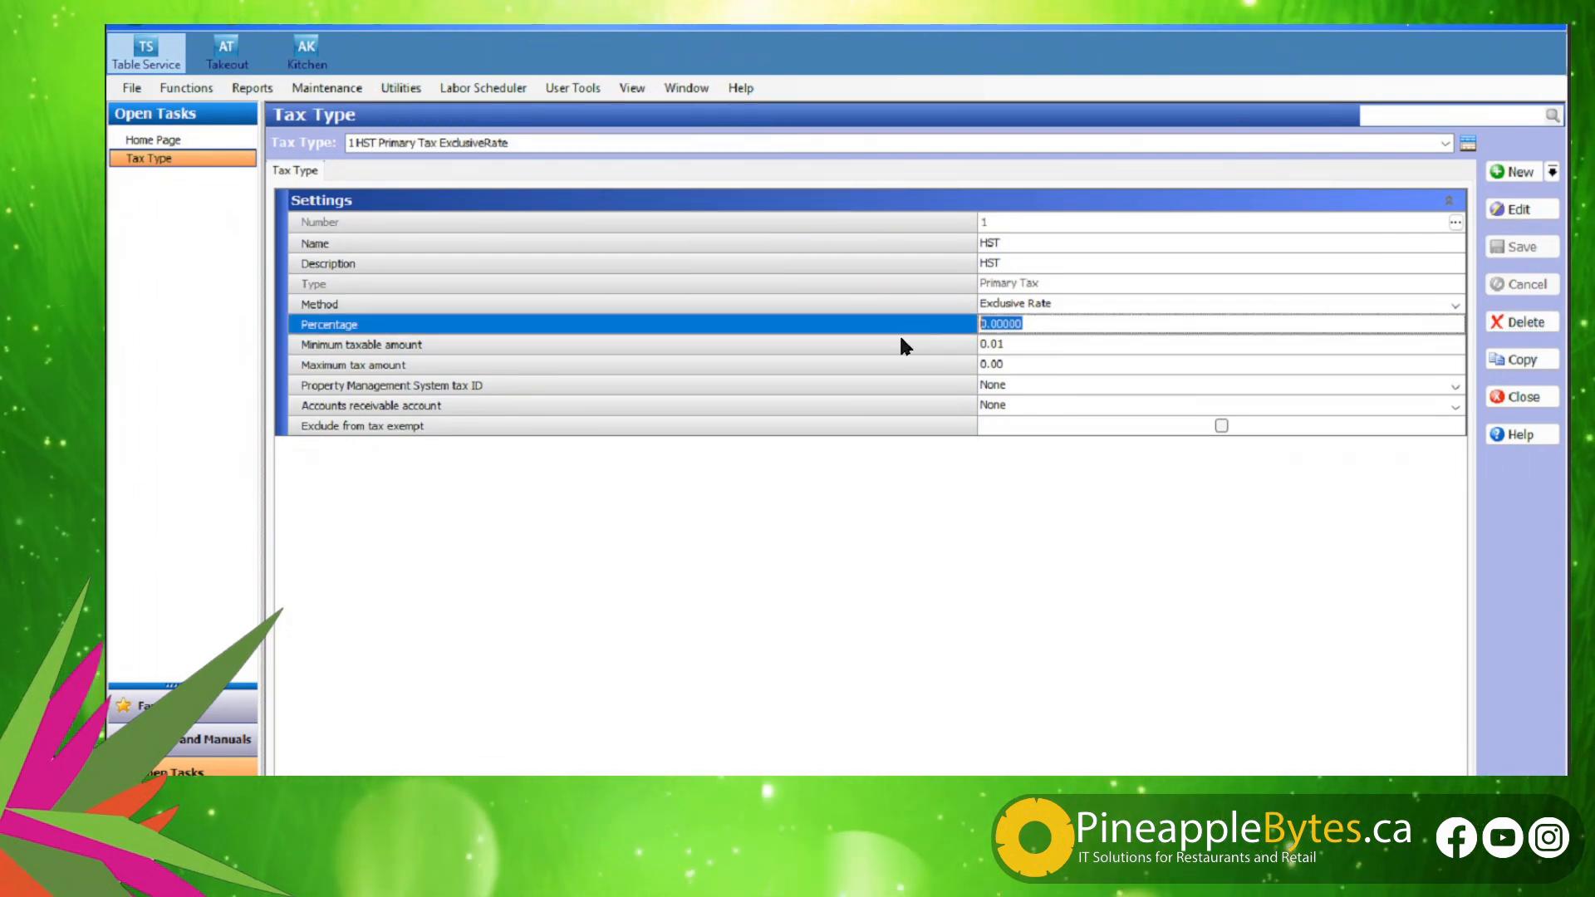
- Set the HST tax type's percentage to 15 and save the record
text(15)
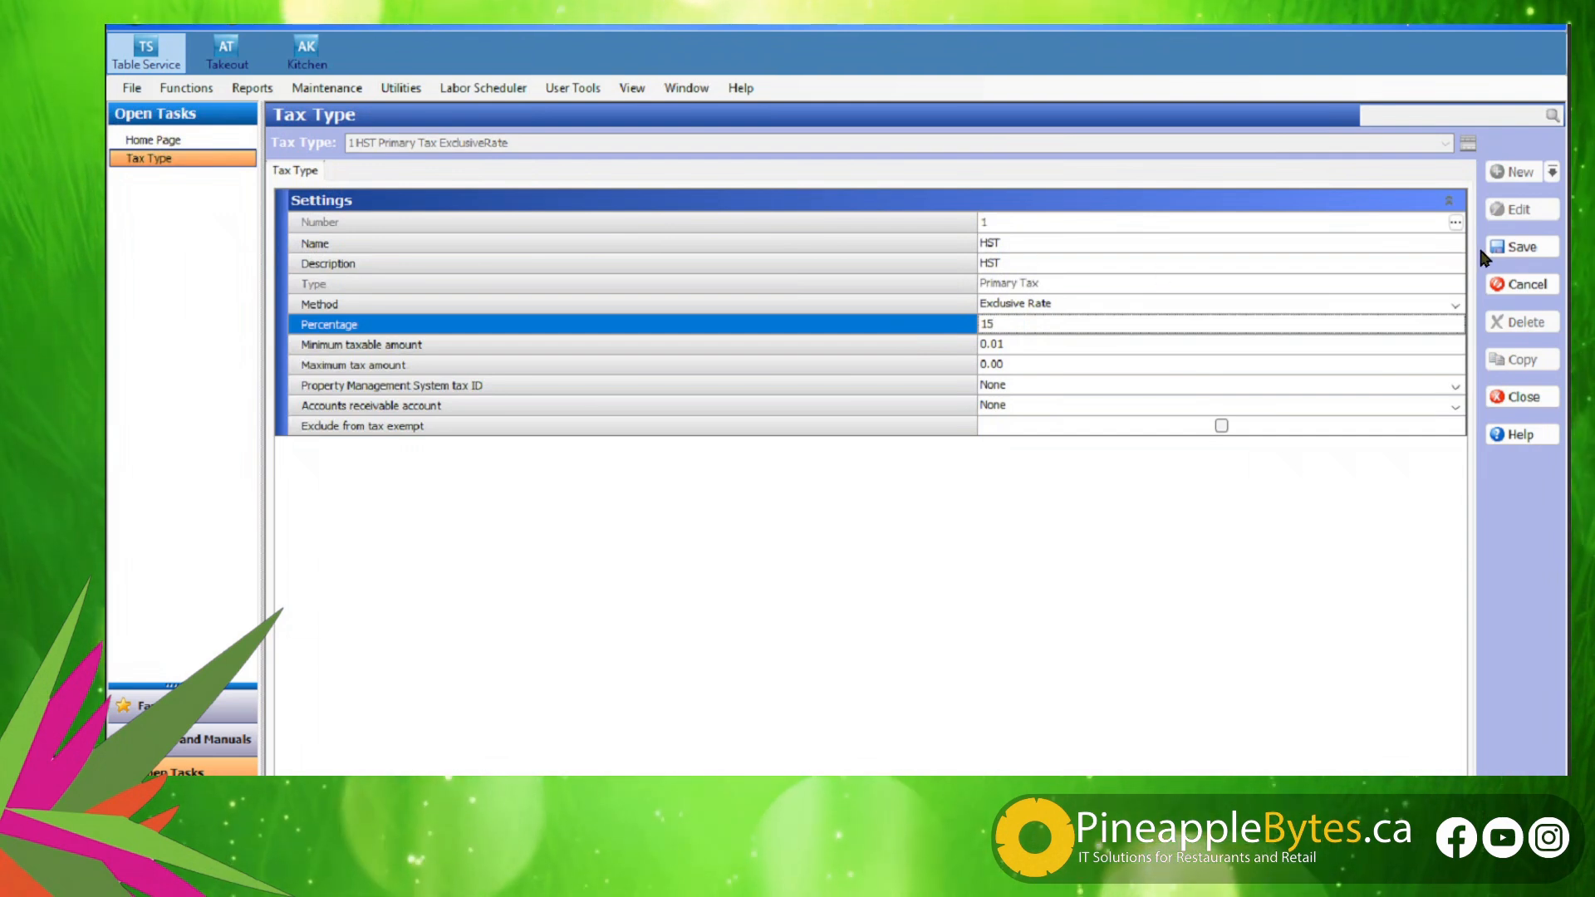
click(1508, 247)
click(392, 88)
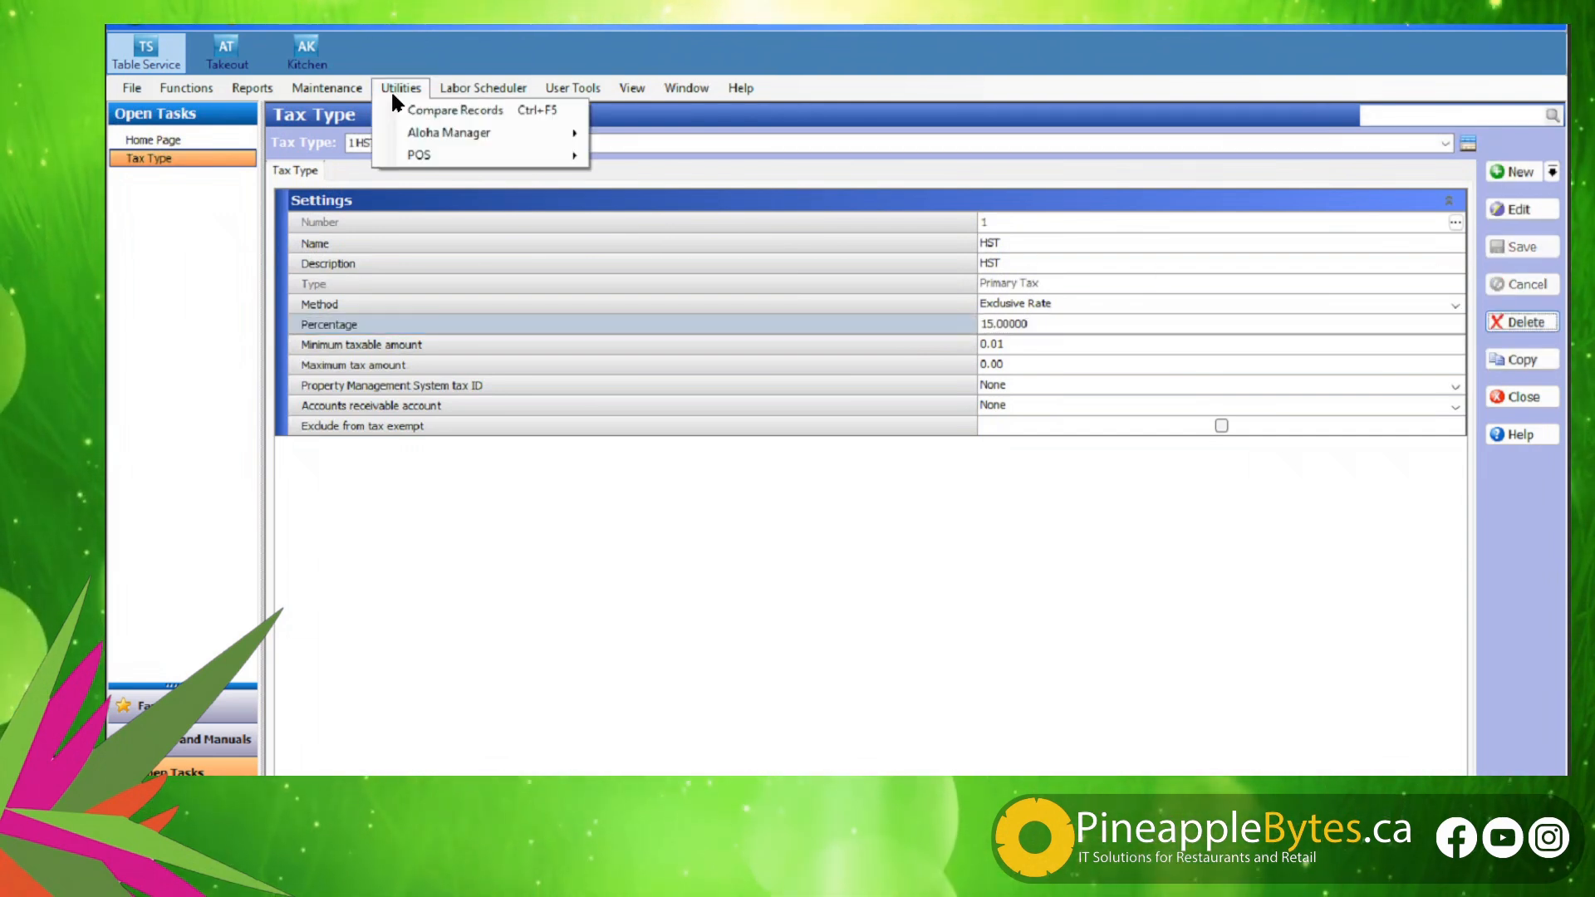
mouse_move(404, 156)
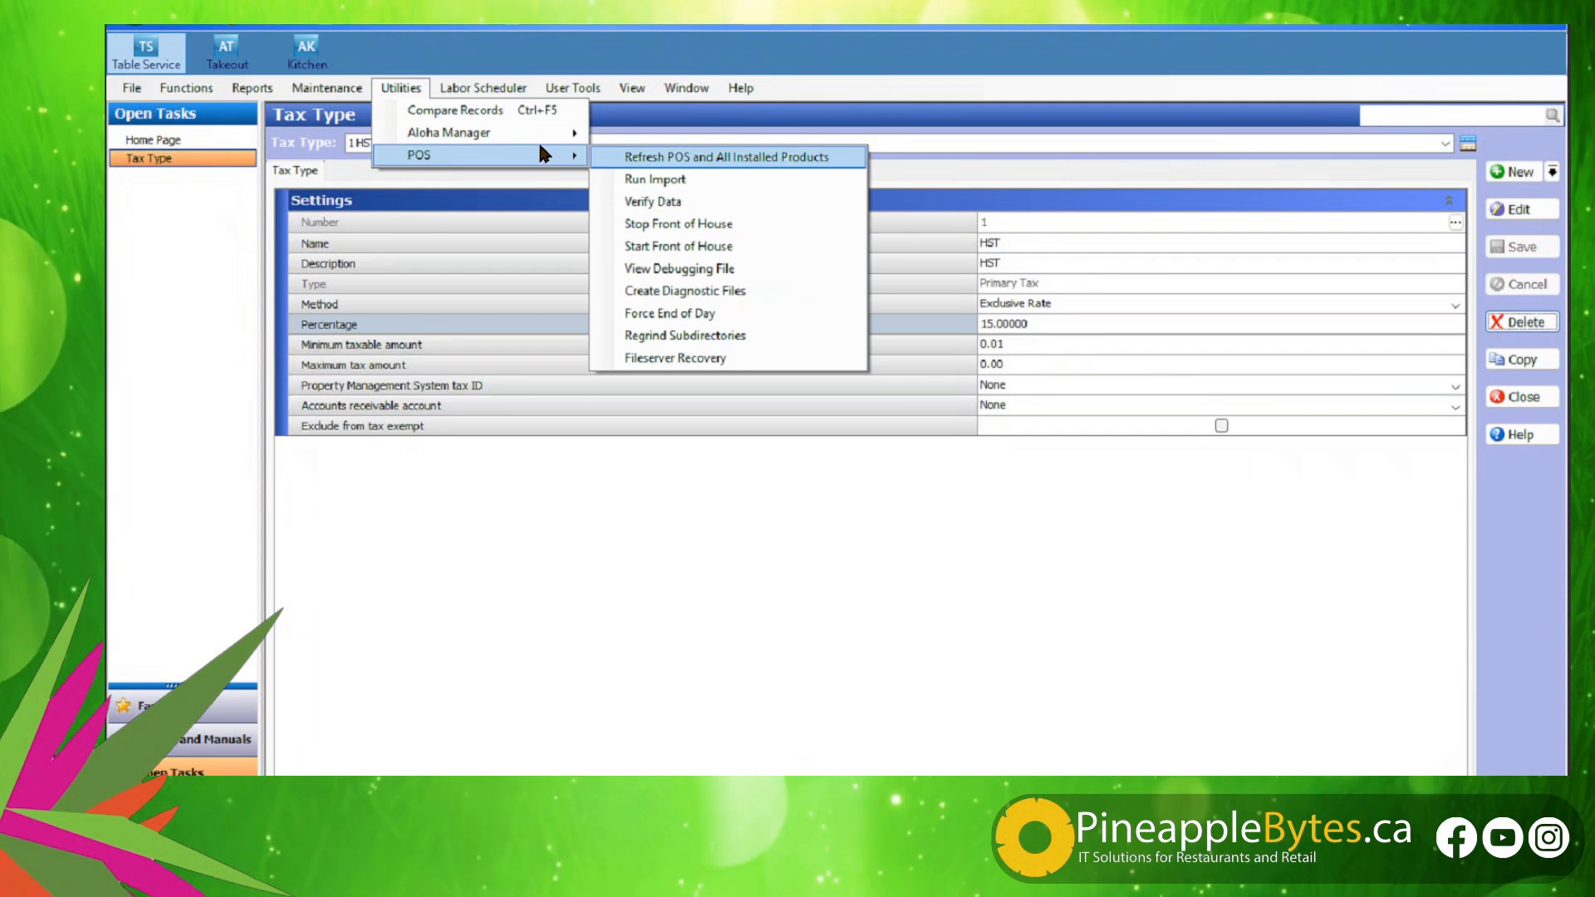
mouse_move(548, 136)
click(735, 570)
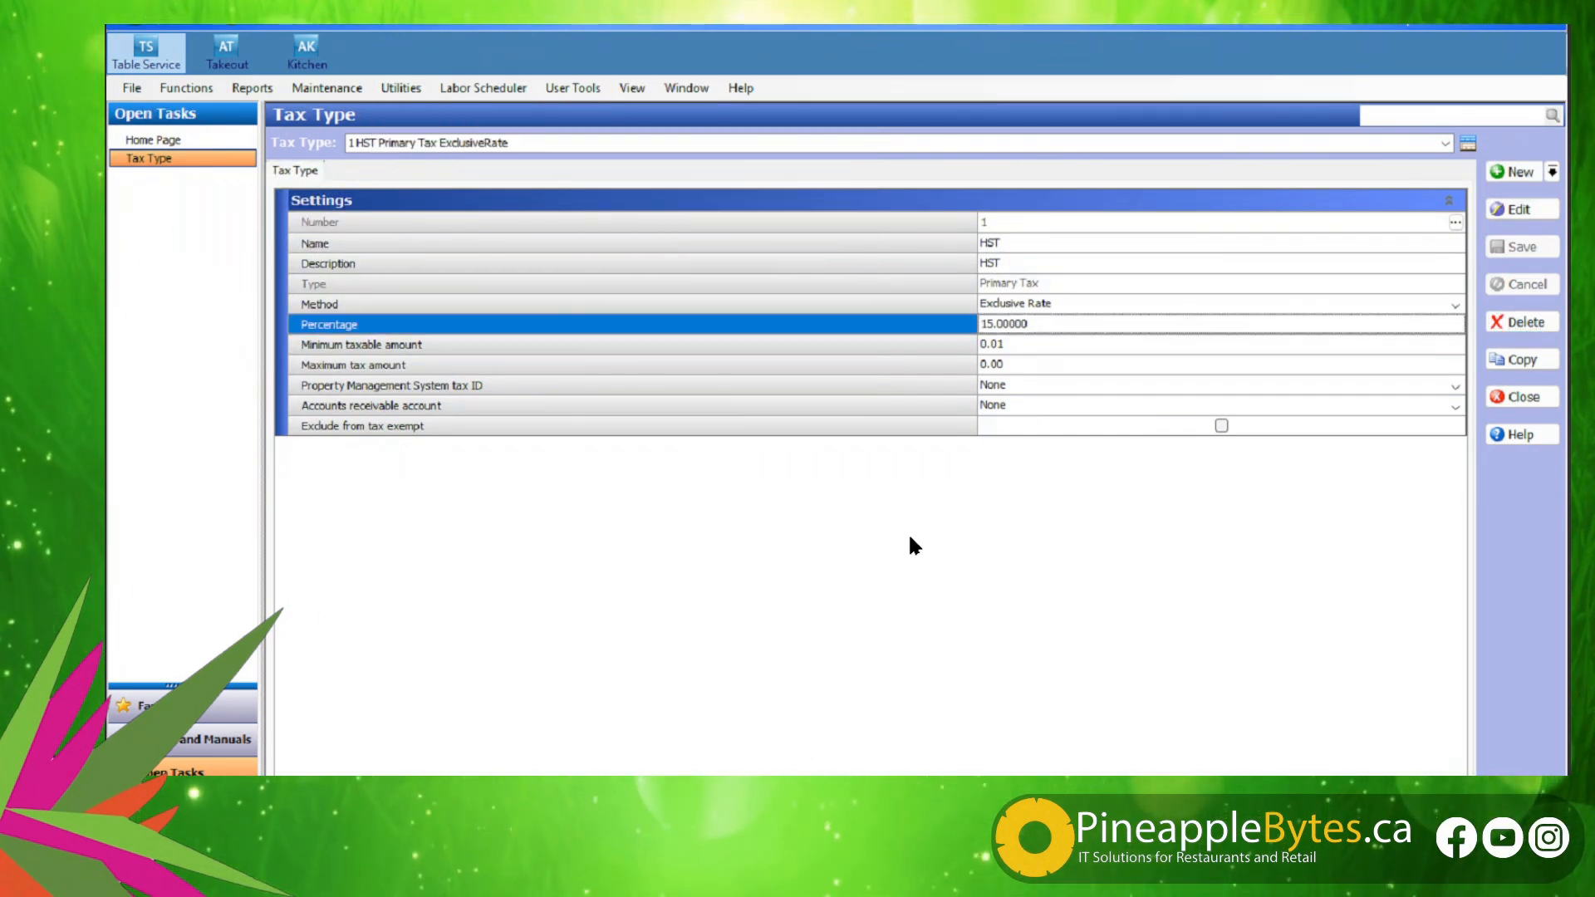
- Close the Tax Type record and open Tax Group maintenance
click(1542, 397)
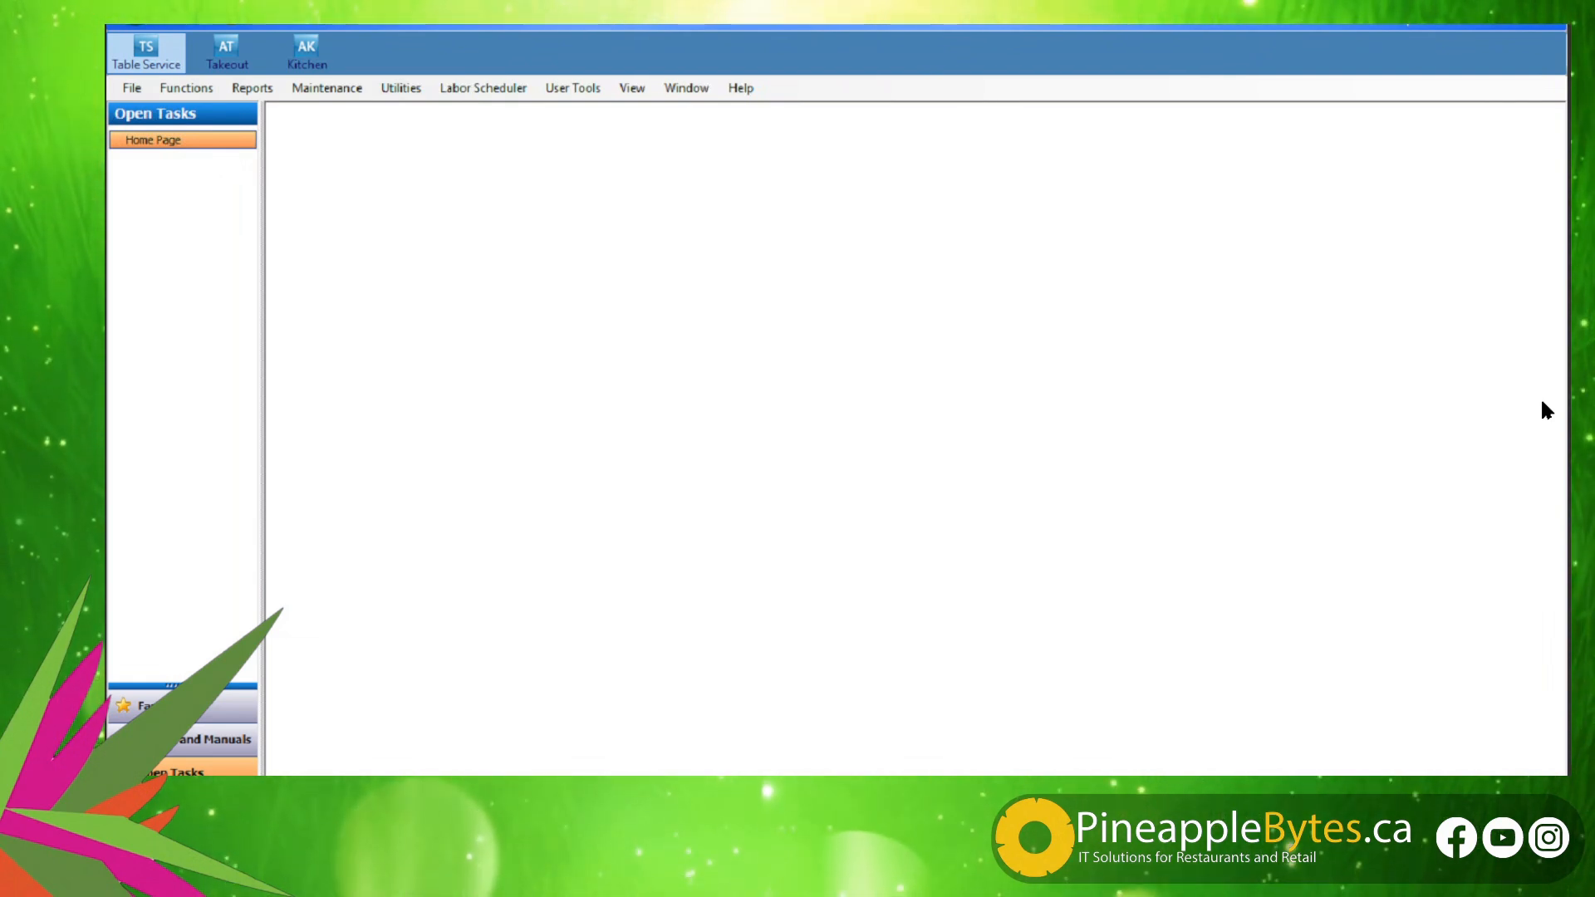
click(348, 88)
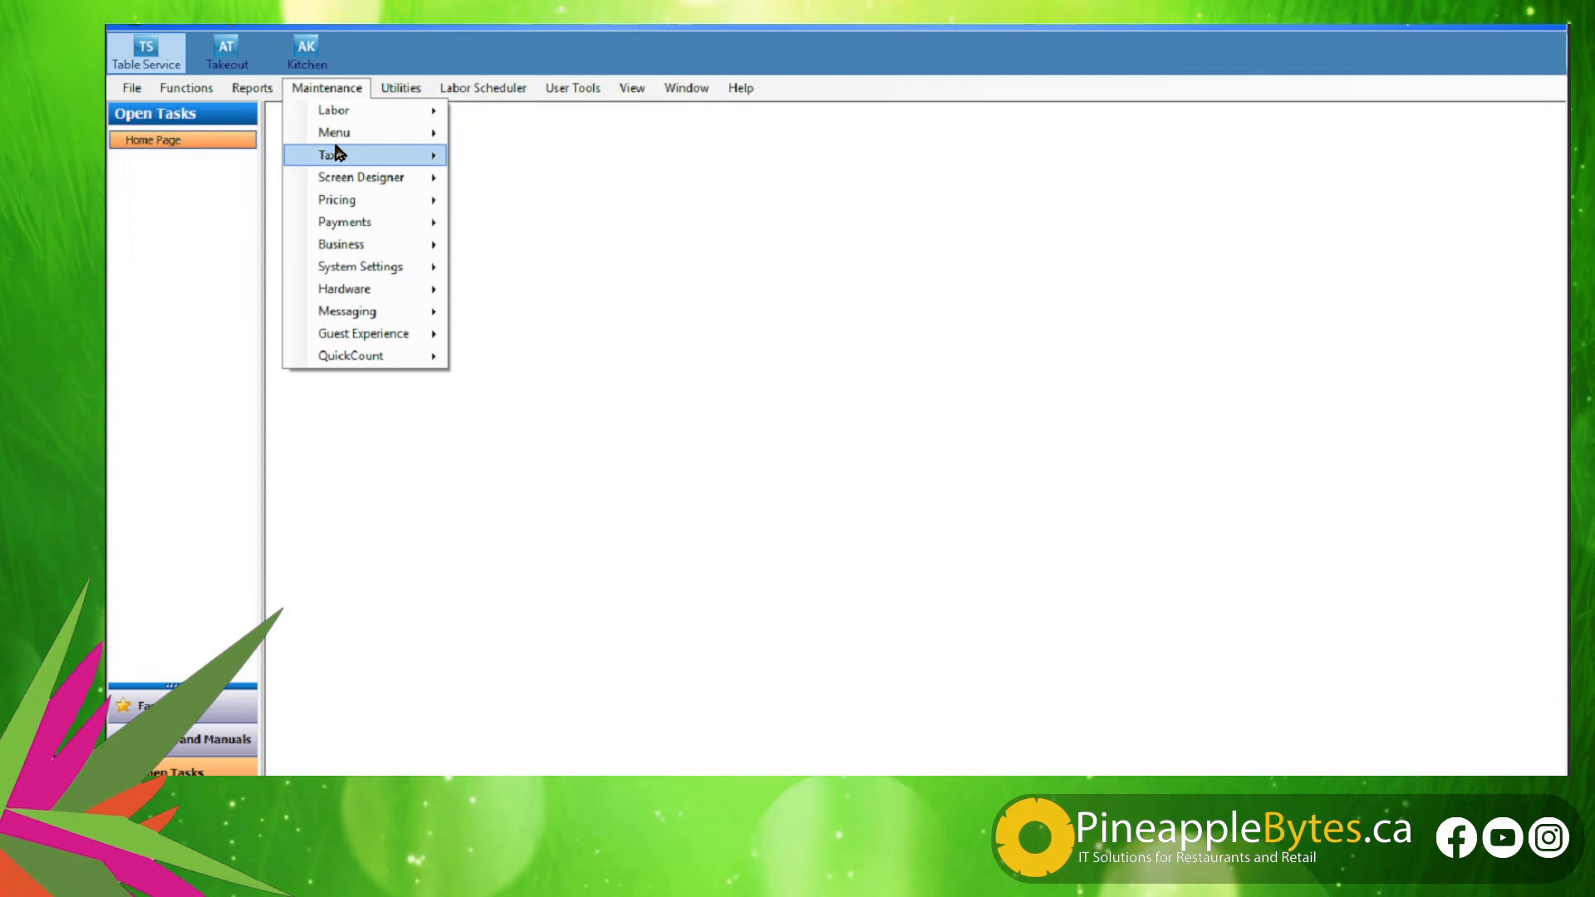
mouse_move(416, 157)
click(523, 203)
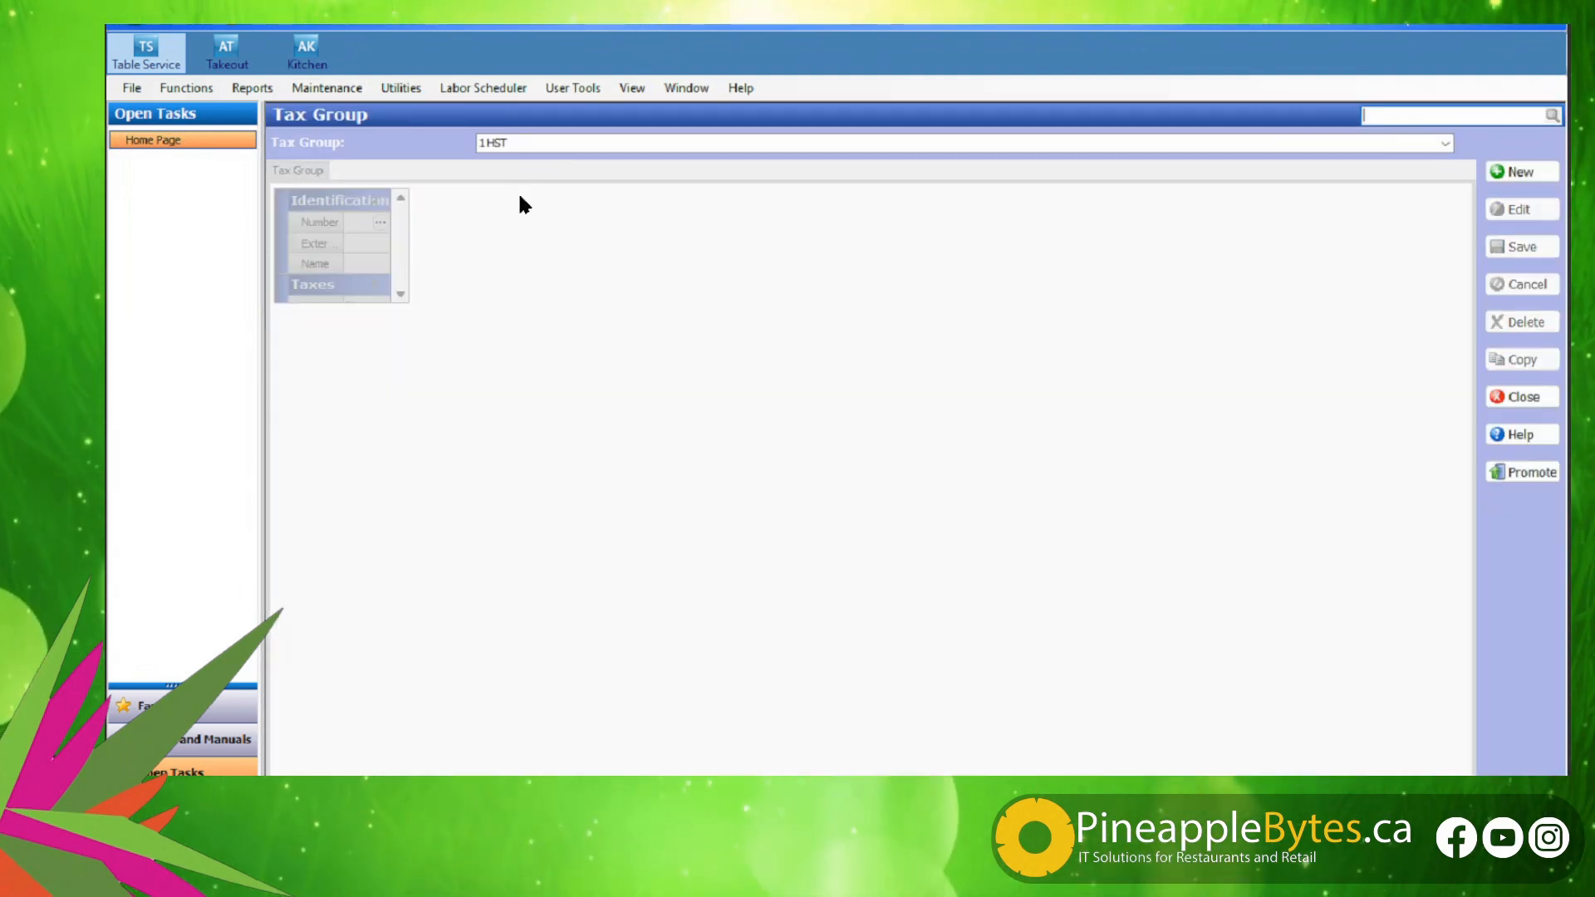
- Select tax group 1 HST, rename it "HST- Default" and save the change
click(533, 144)
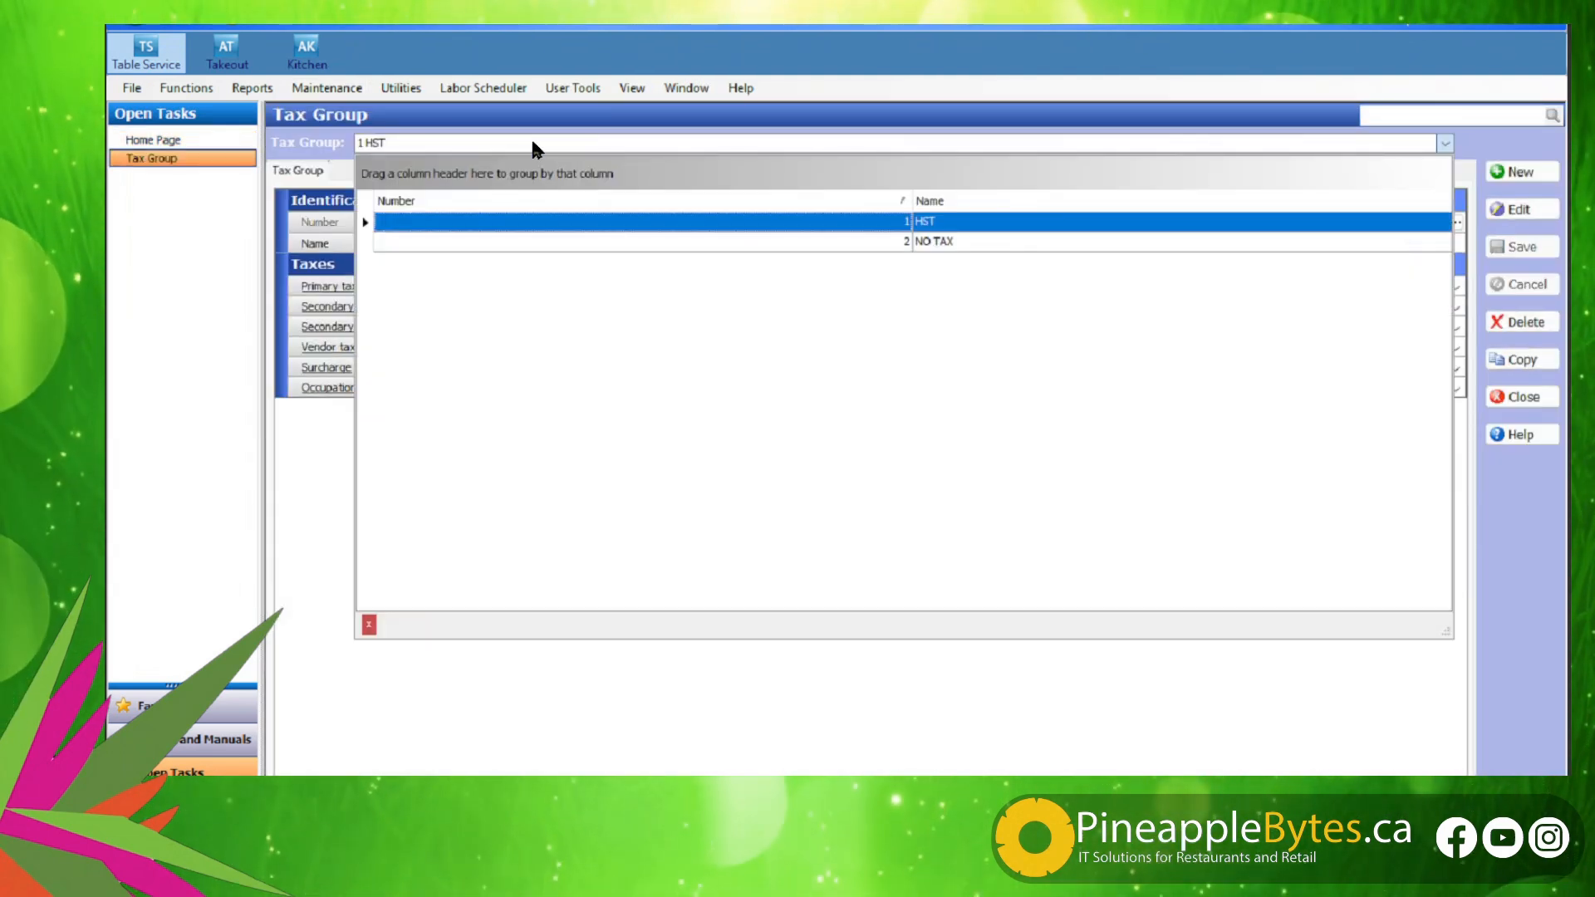
click(533, 147)
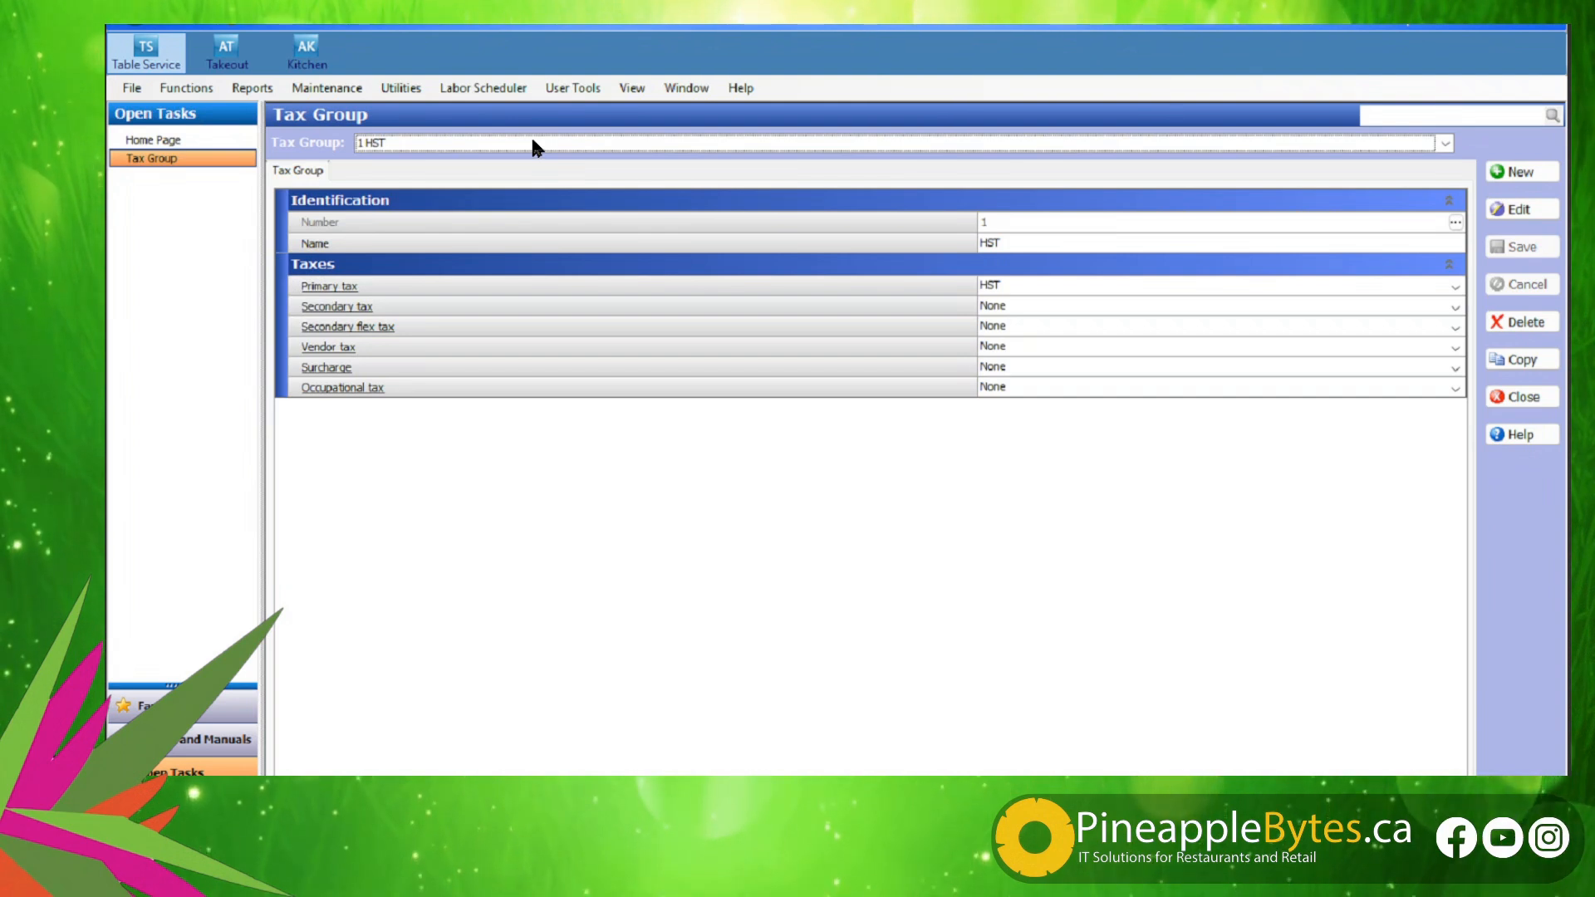
click(533, 144)
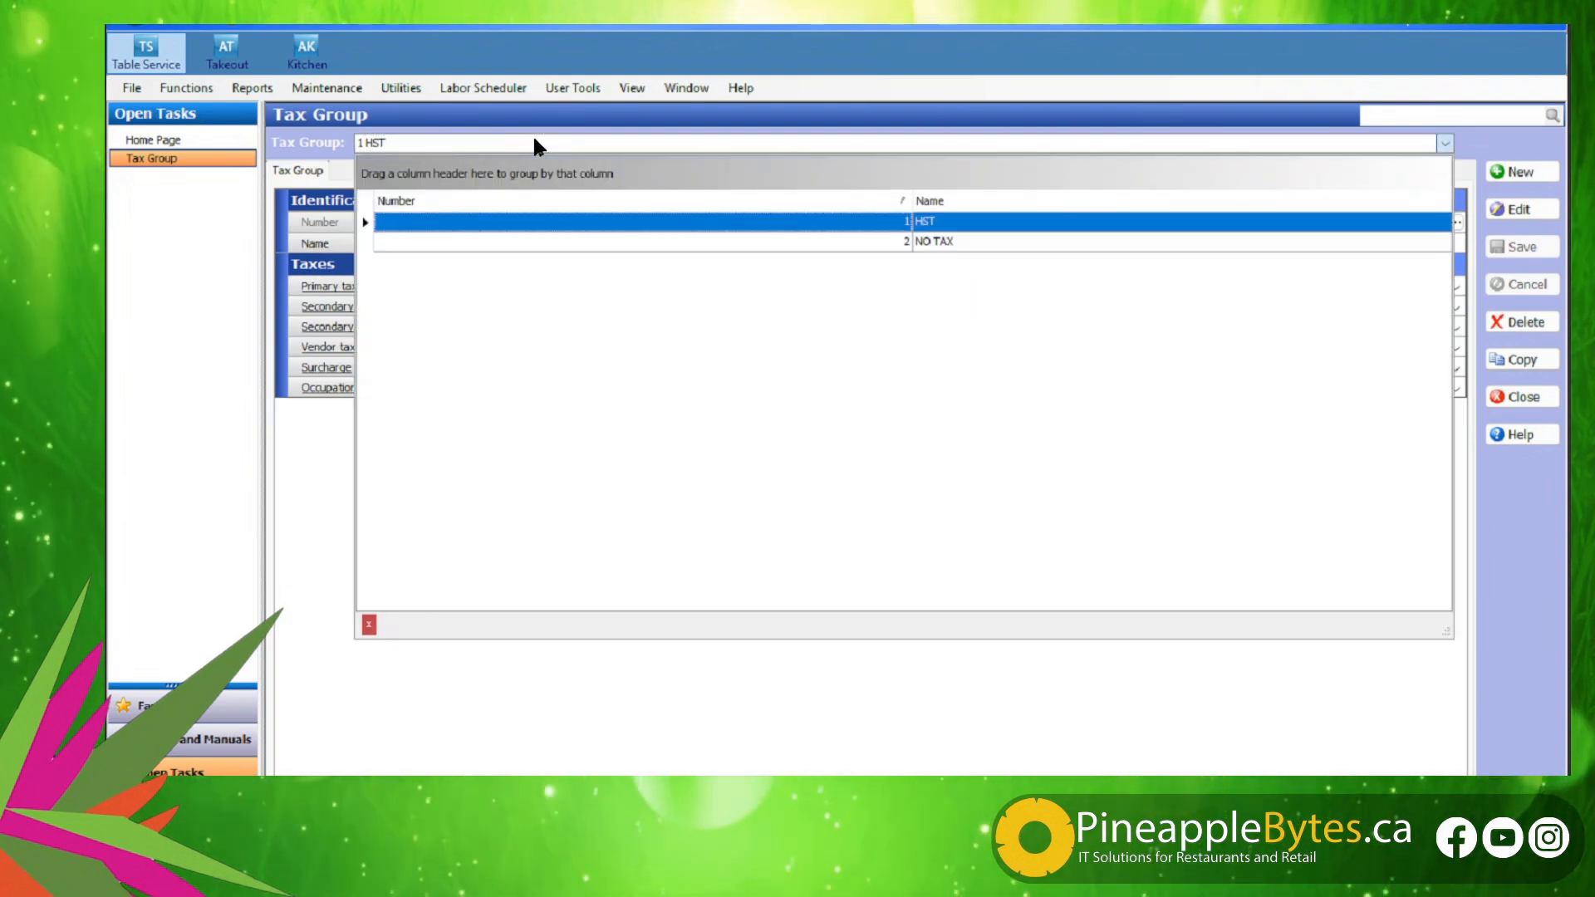
click(943, 221)
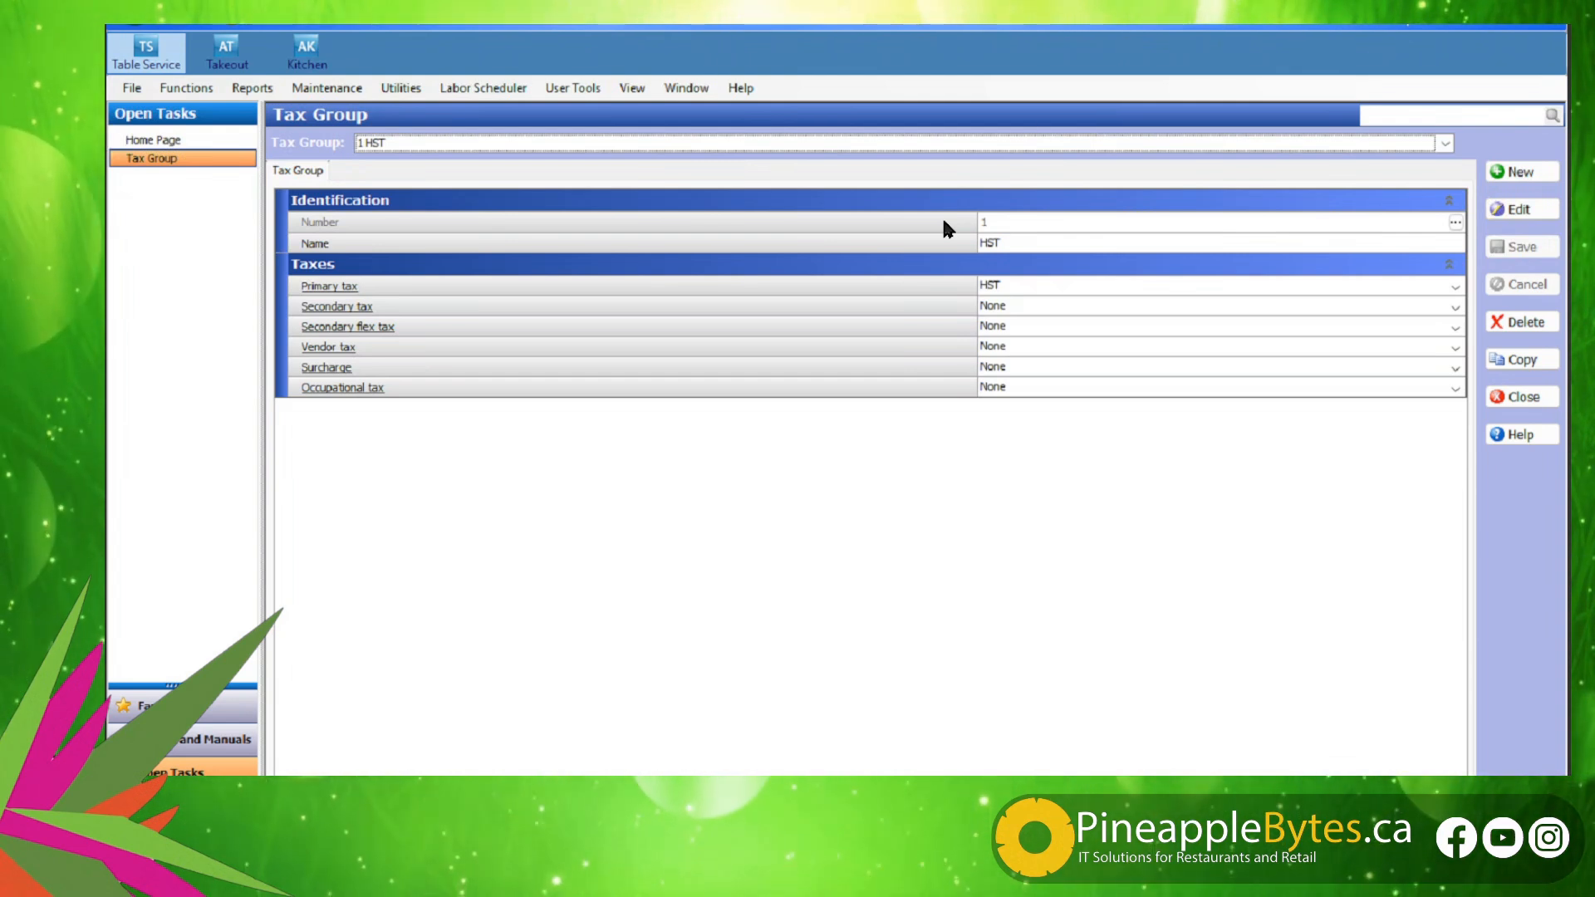
click(1023, 246)
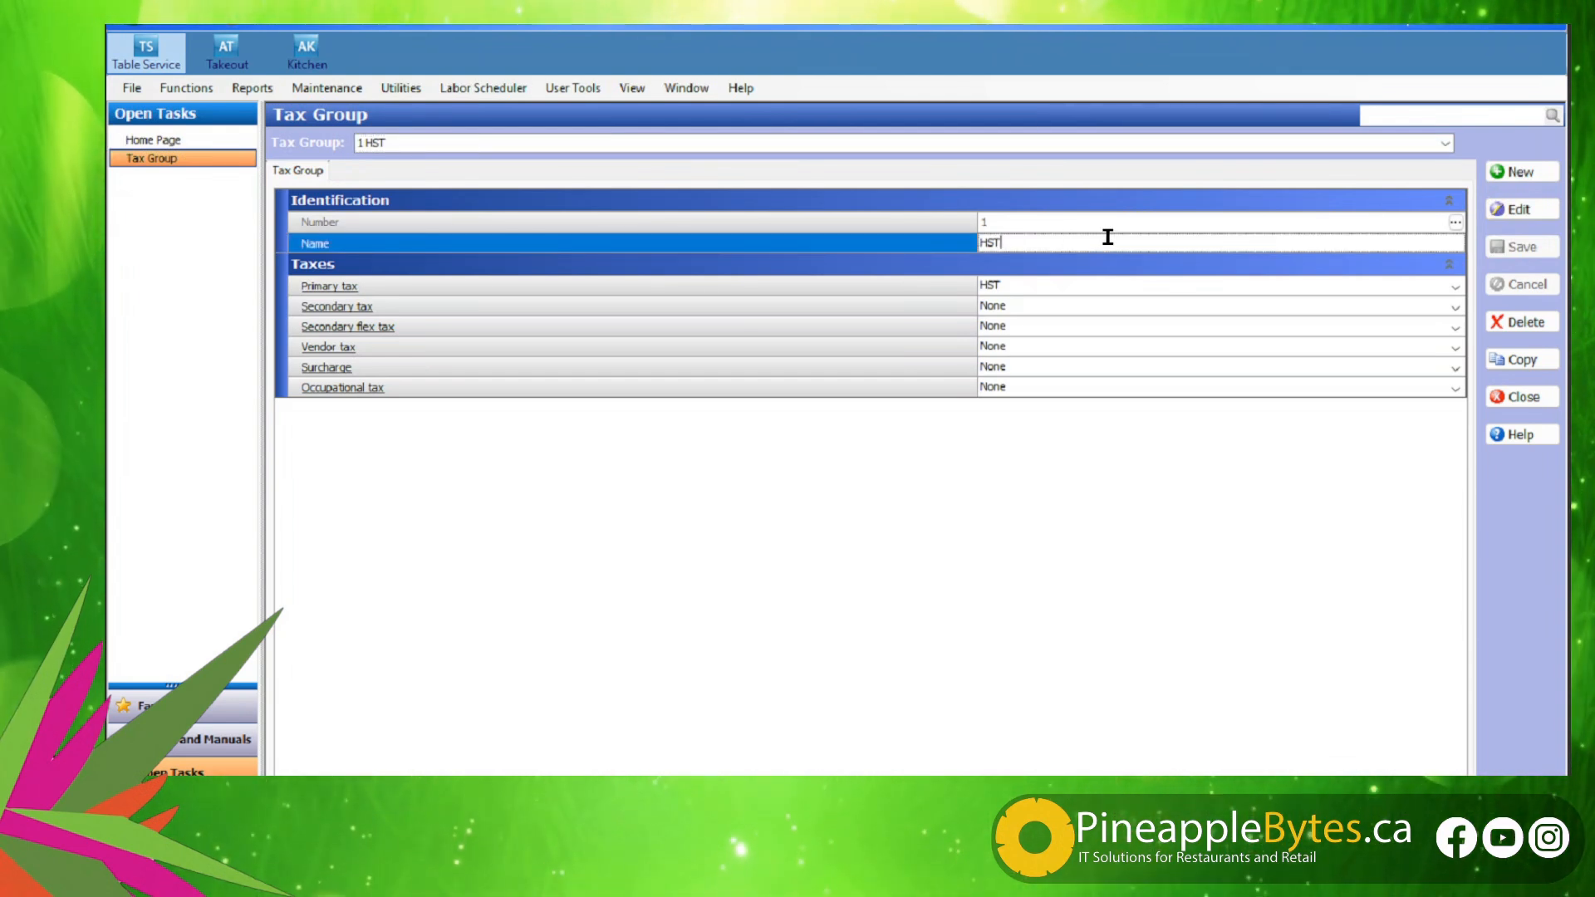
text(- Default)
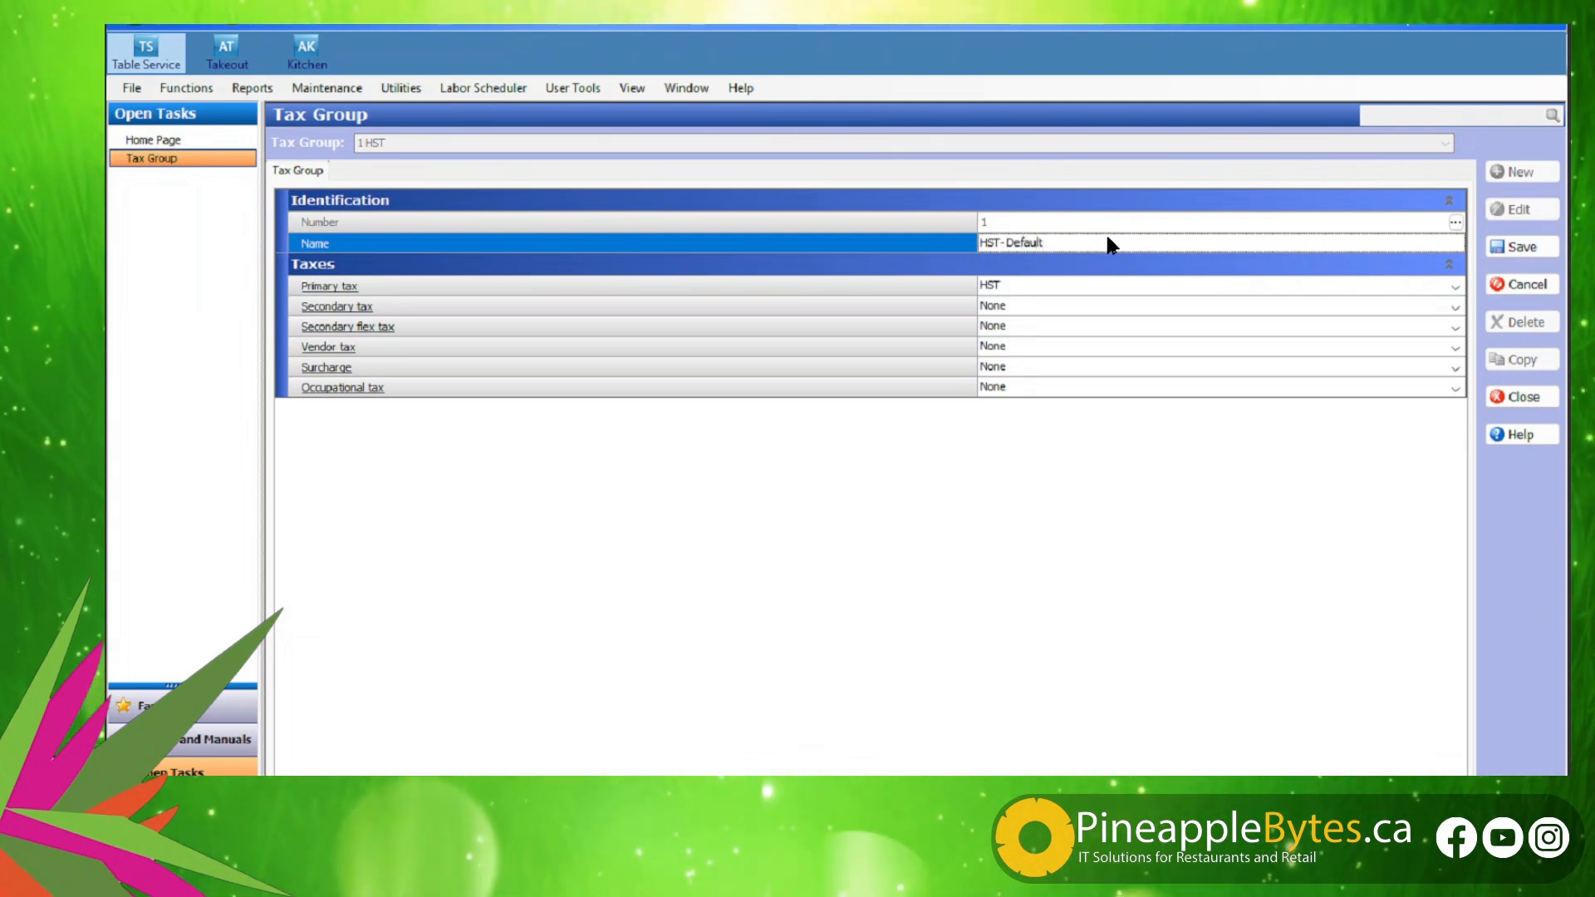
click(1528, 247)
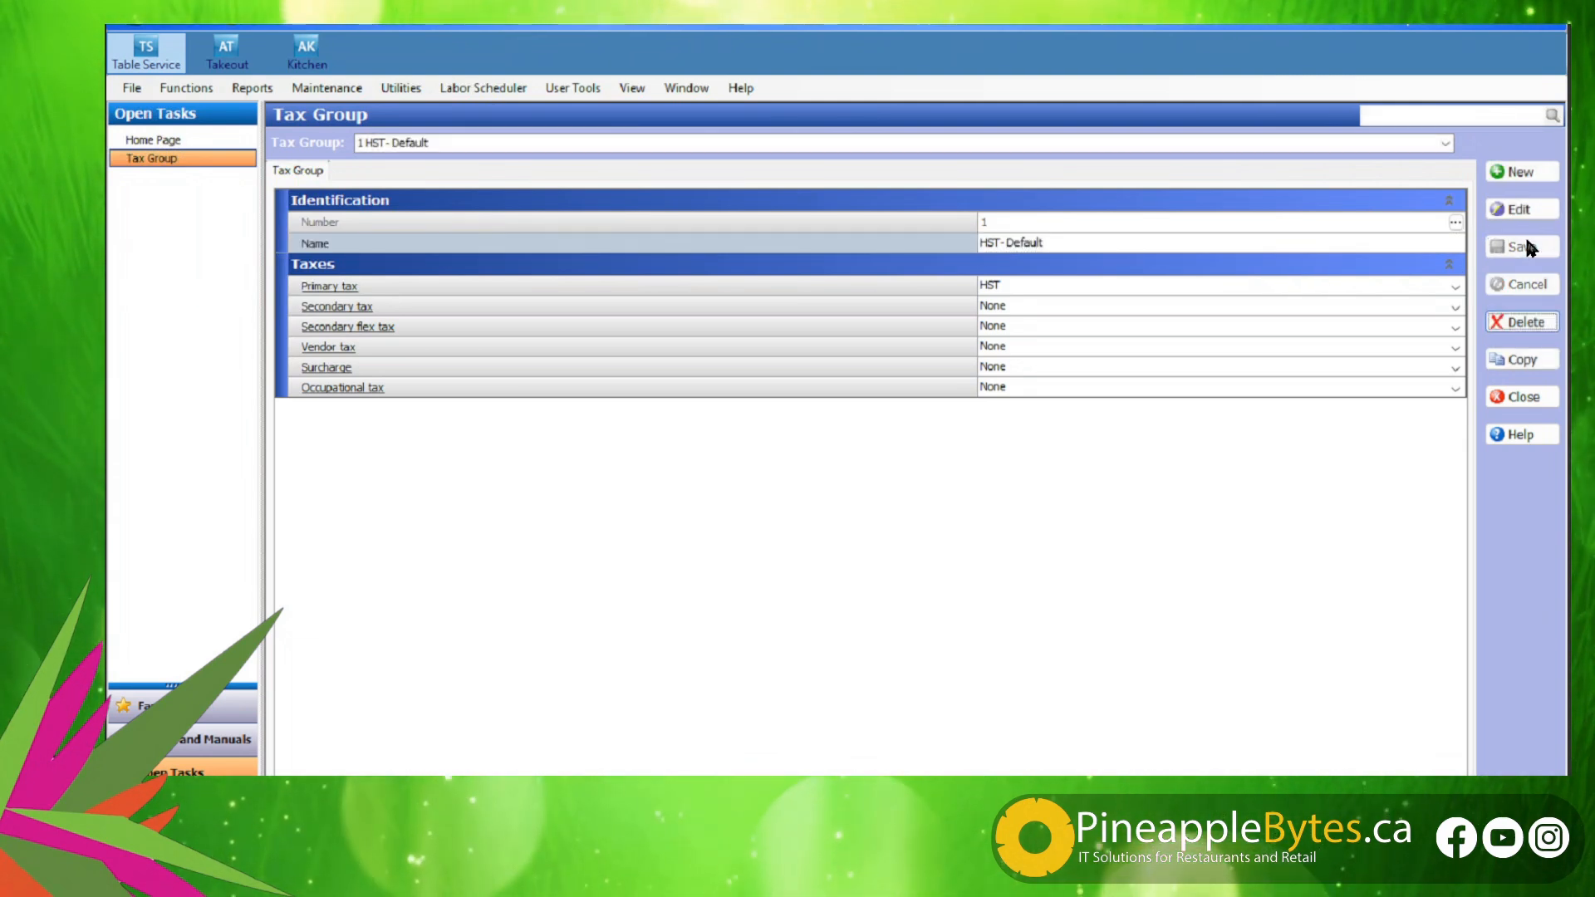
- Copy the HST- Default tax group to number 3, name the copy "HST- Always" and save it
click(1516, 360)
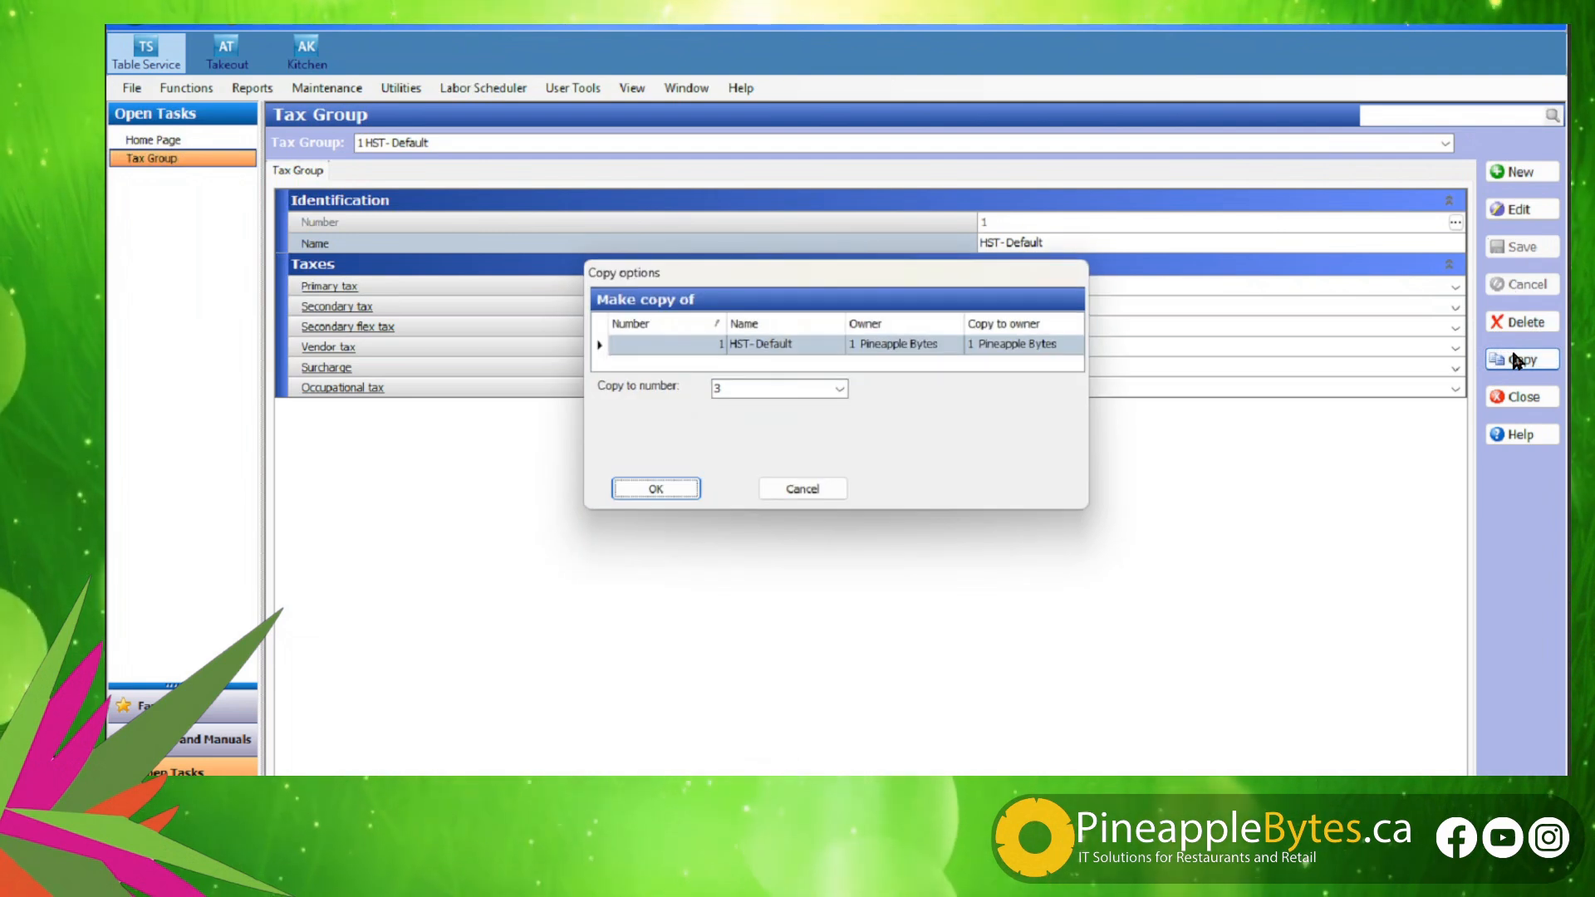
click(657, 490)
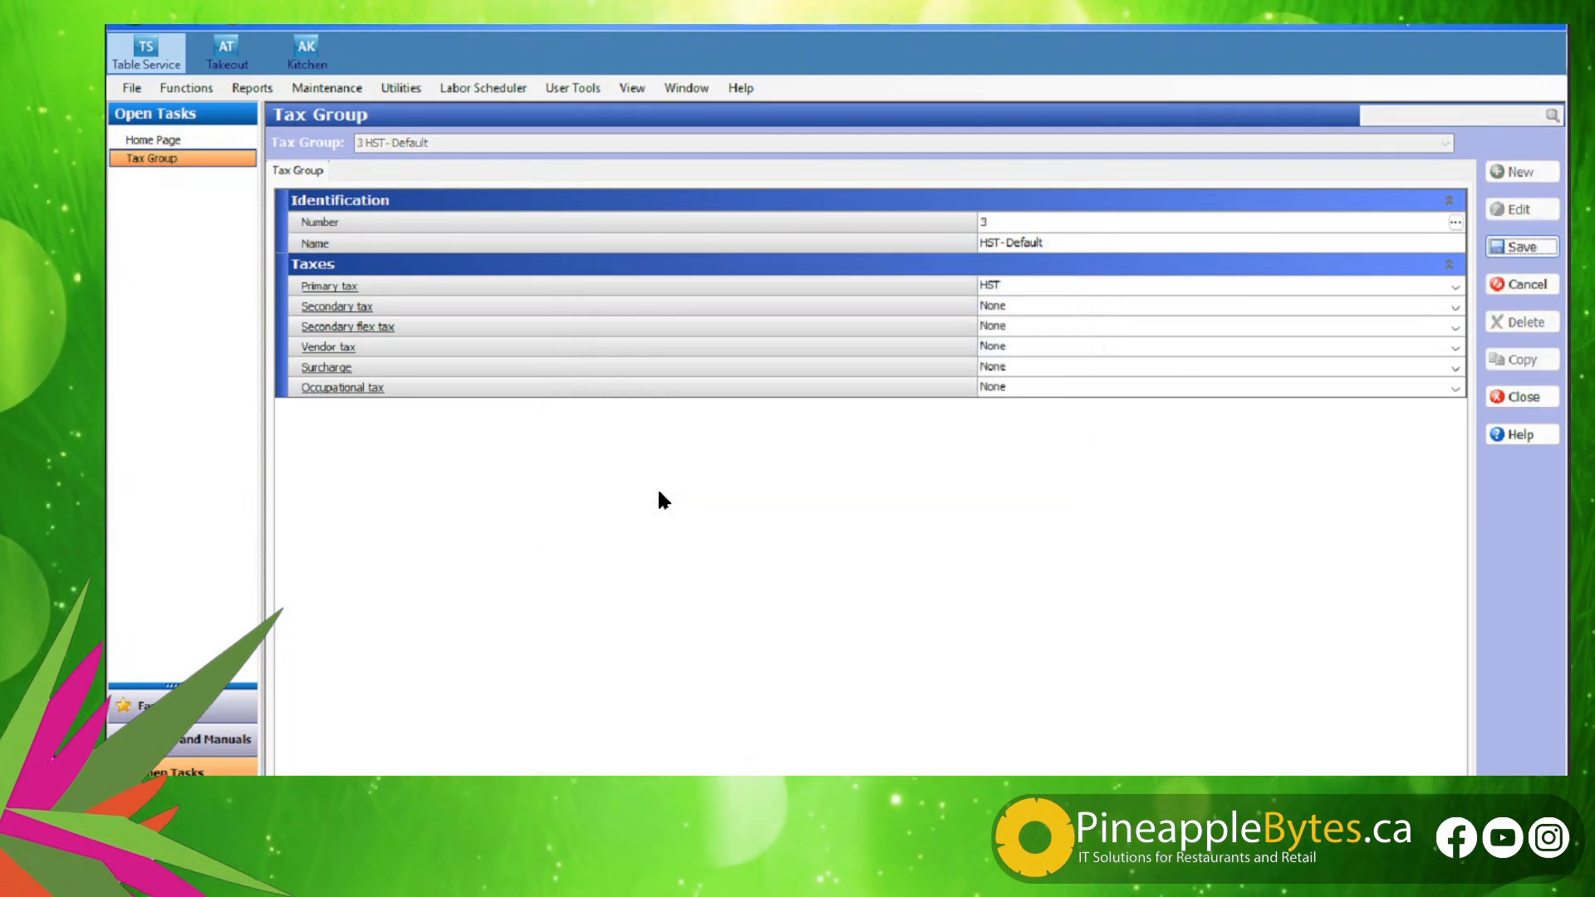
click(1038, 246)
double_click(1030, 243)
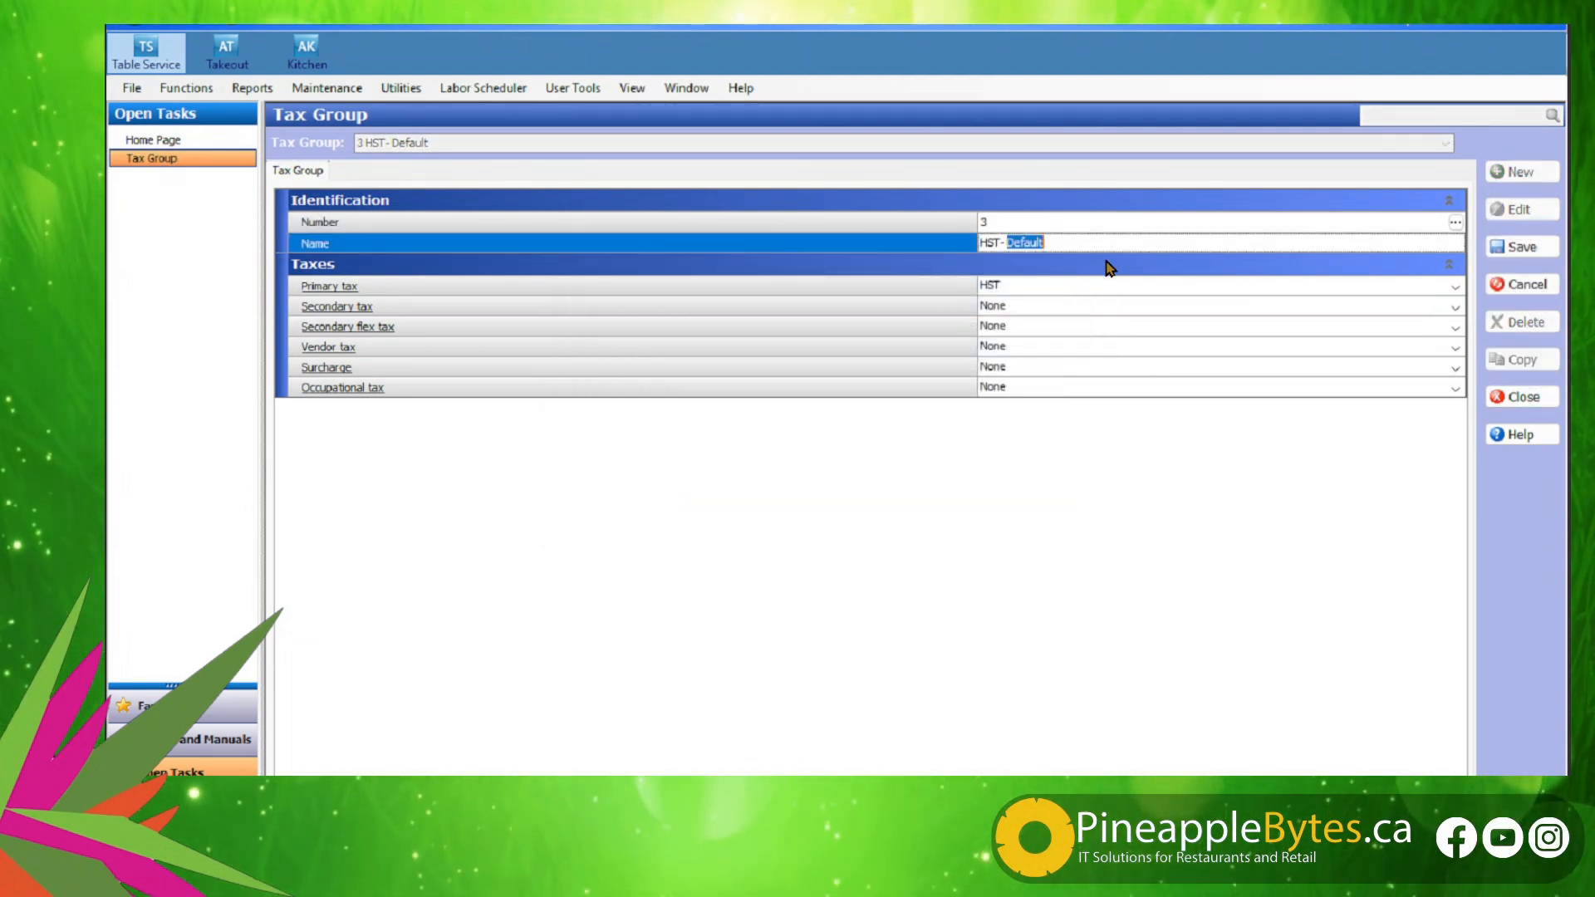
text(Always)
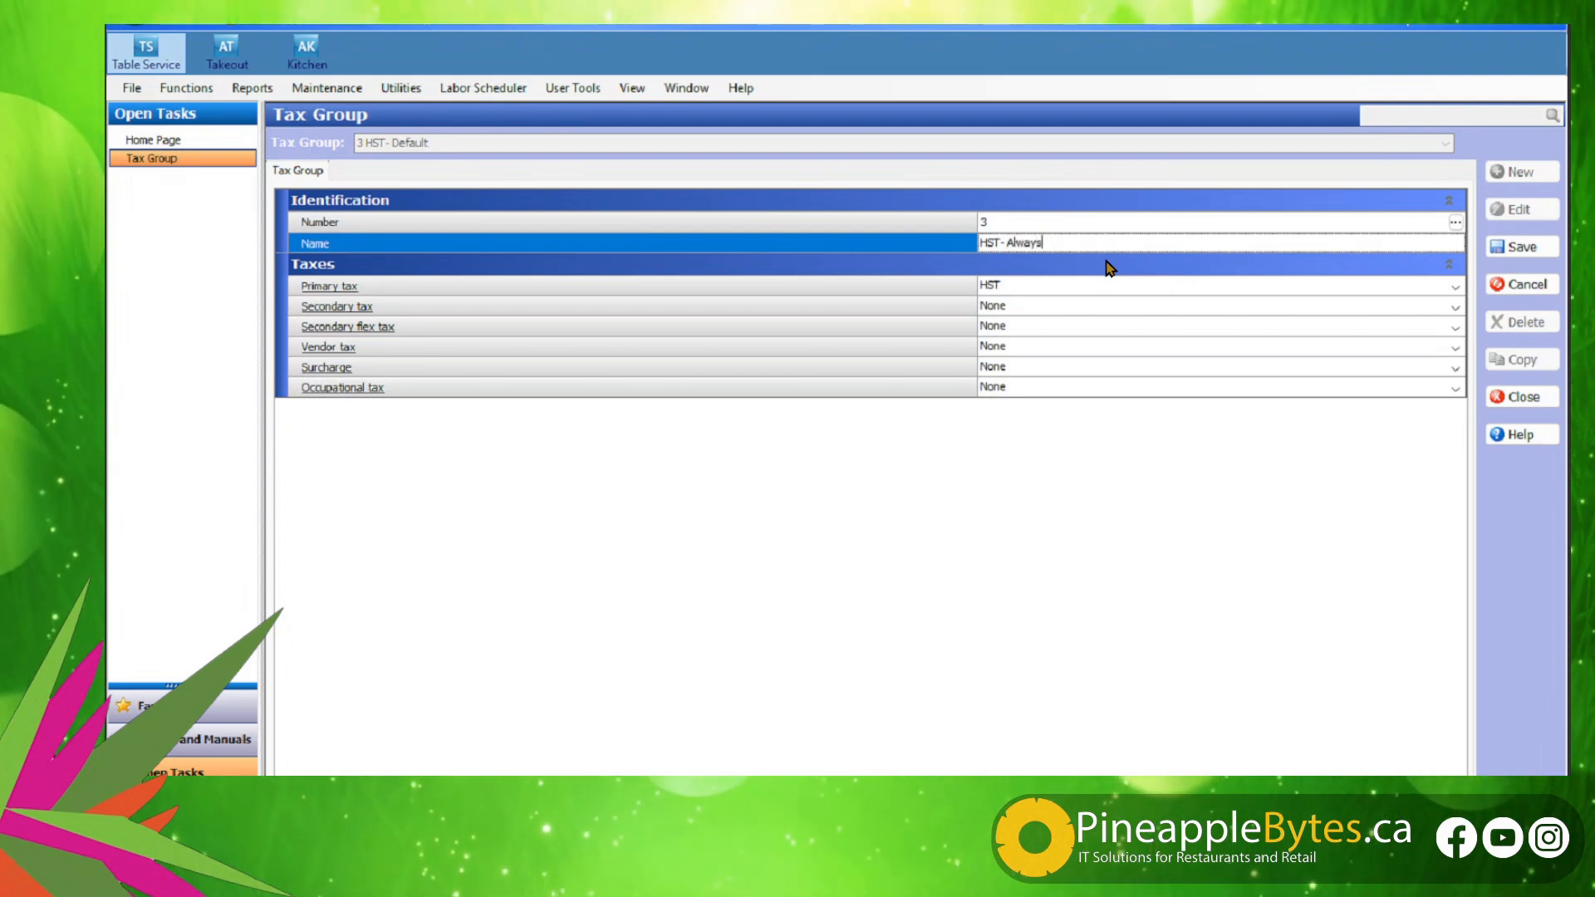
click(1514, 246)
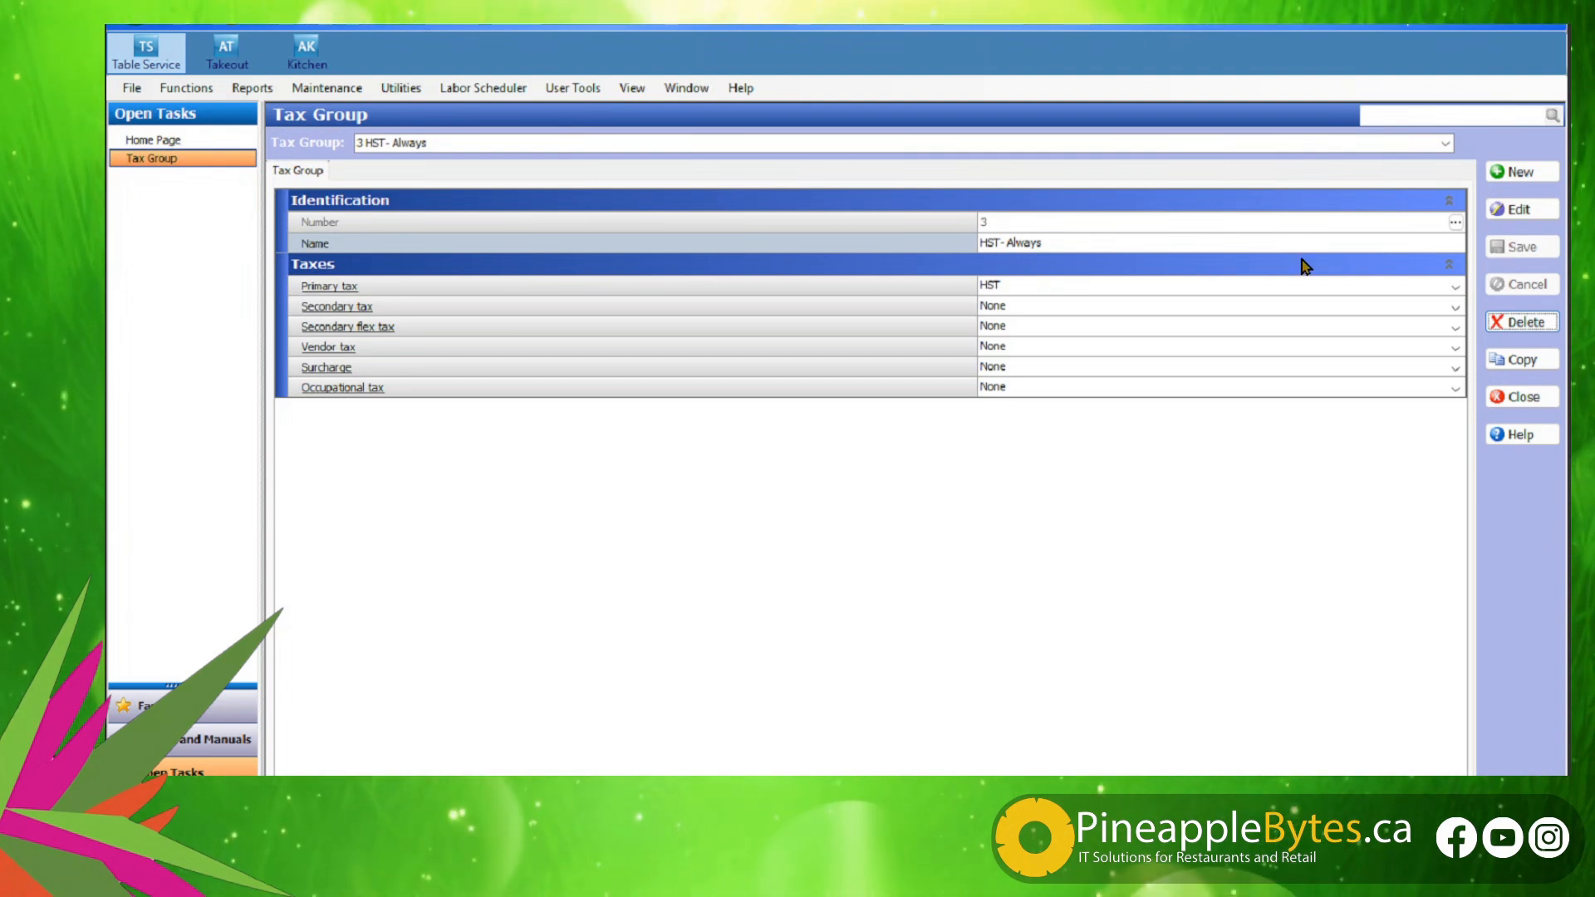
- Open the primary tax's Tax Type record, copy HST to number 2 and name the copy "No Tax"
click(331, 291)
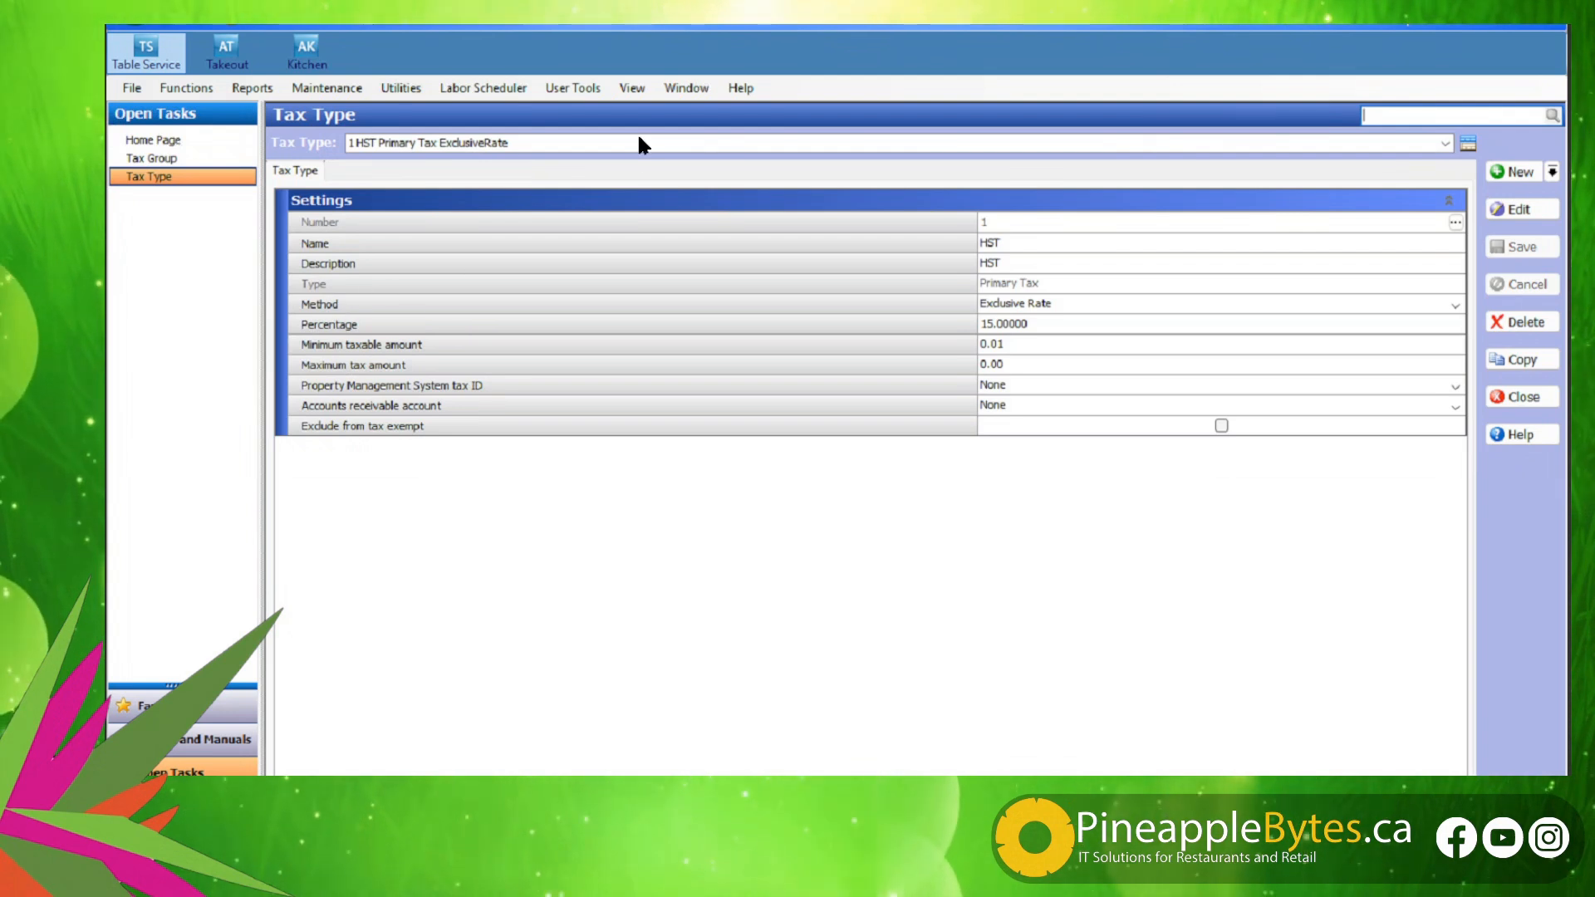
click(640, 145)
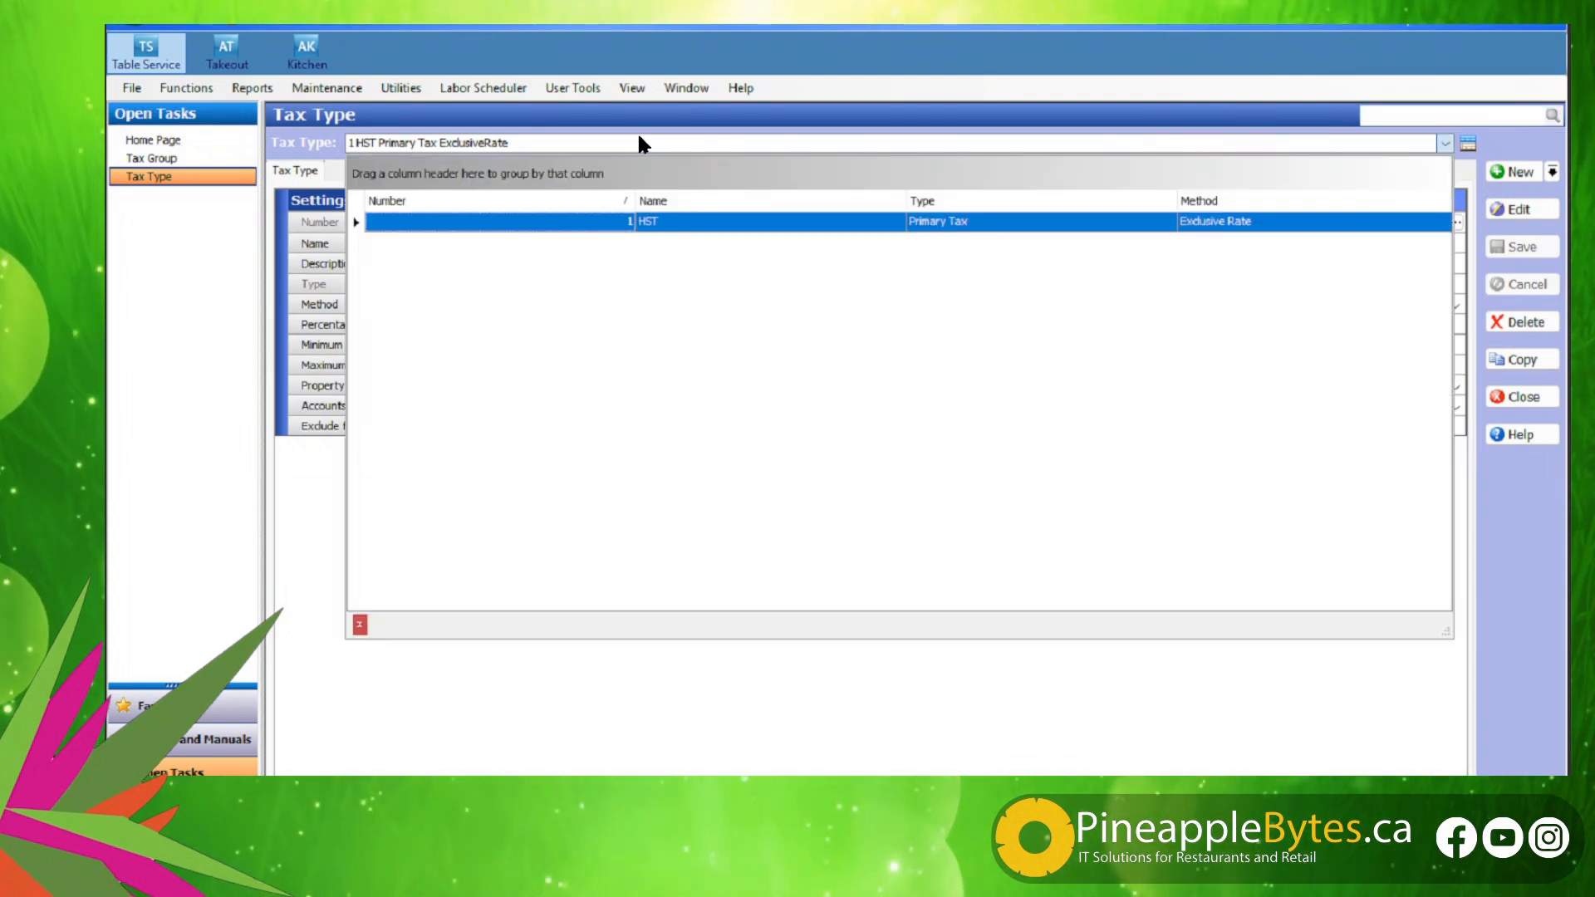
click(640, 144)
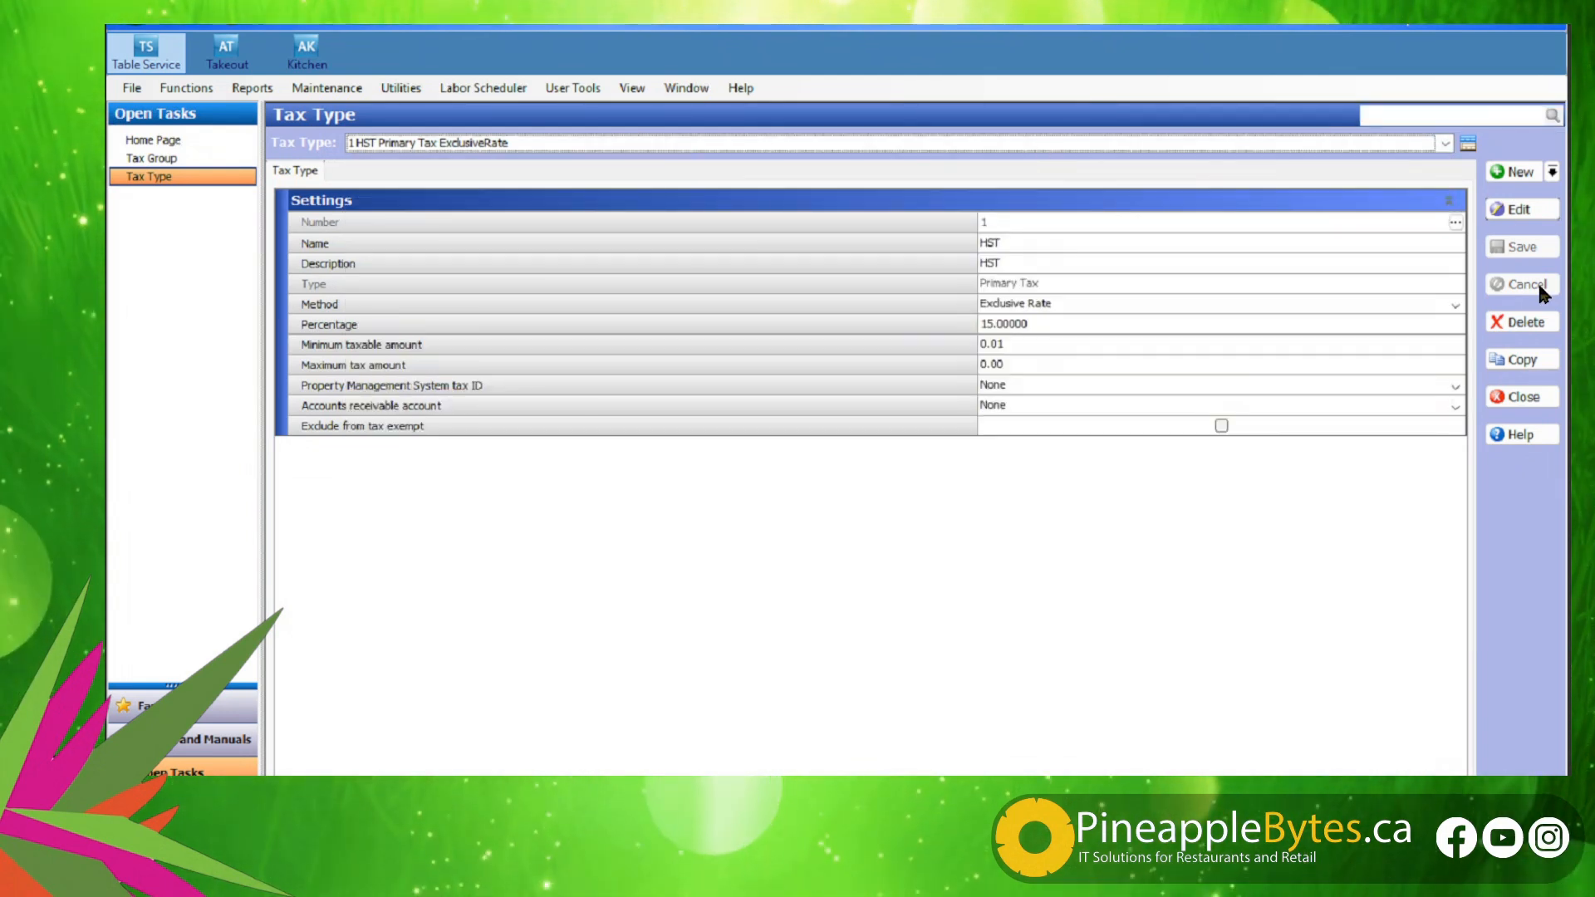
click(1527, 366)
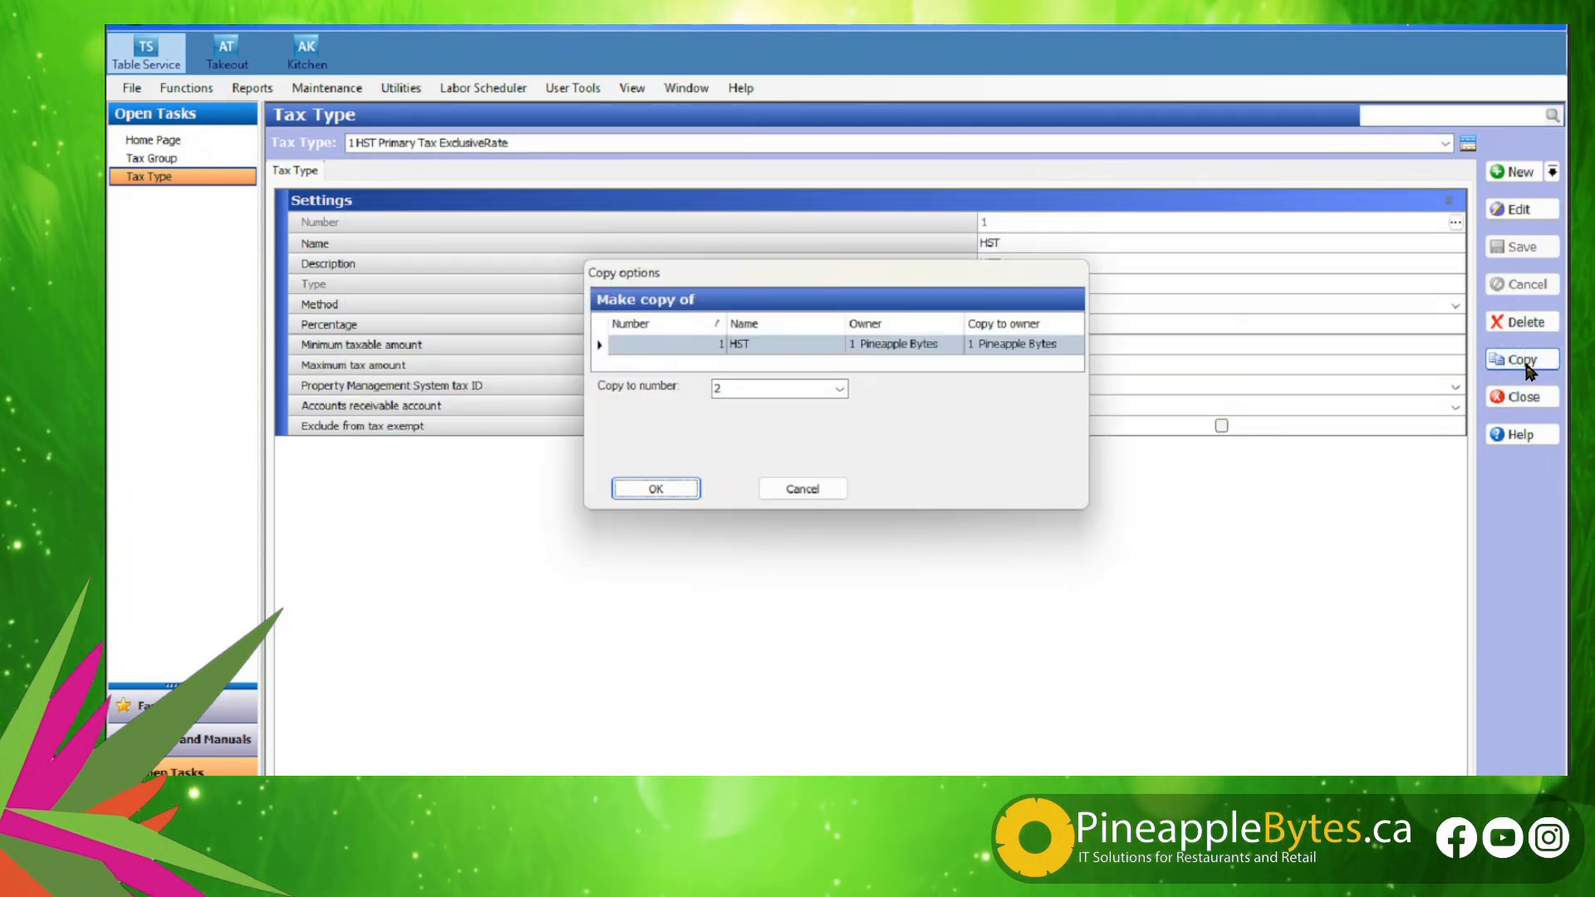
click(665, 484)
click(1010, 243)
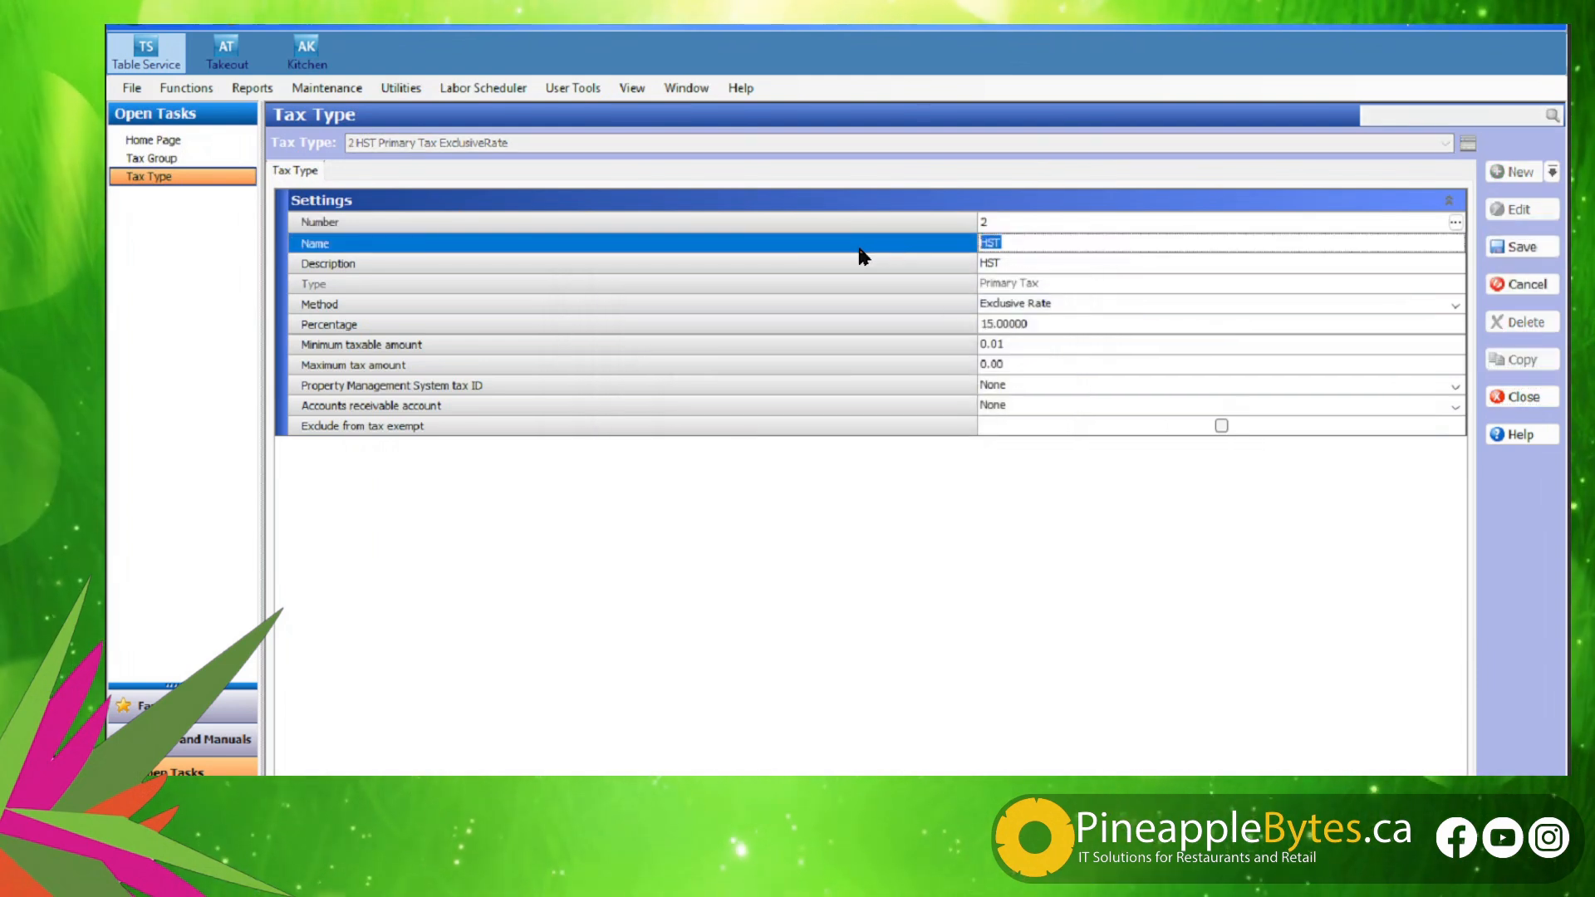
text(No Tax)
key(Tab)
key(shift+Tab)
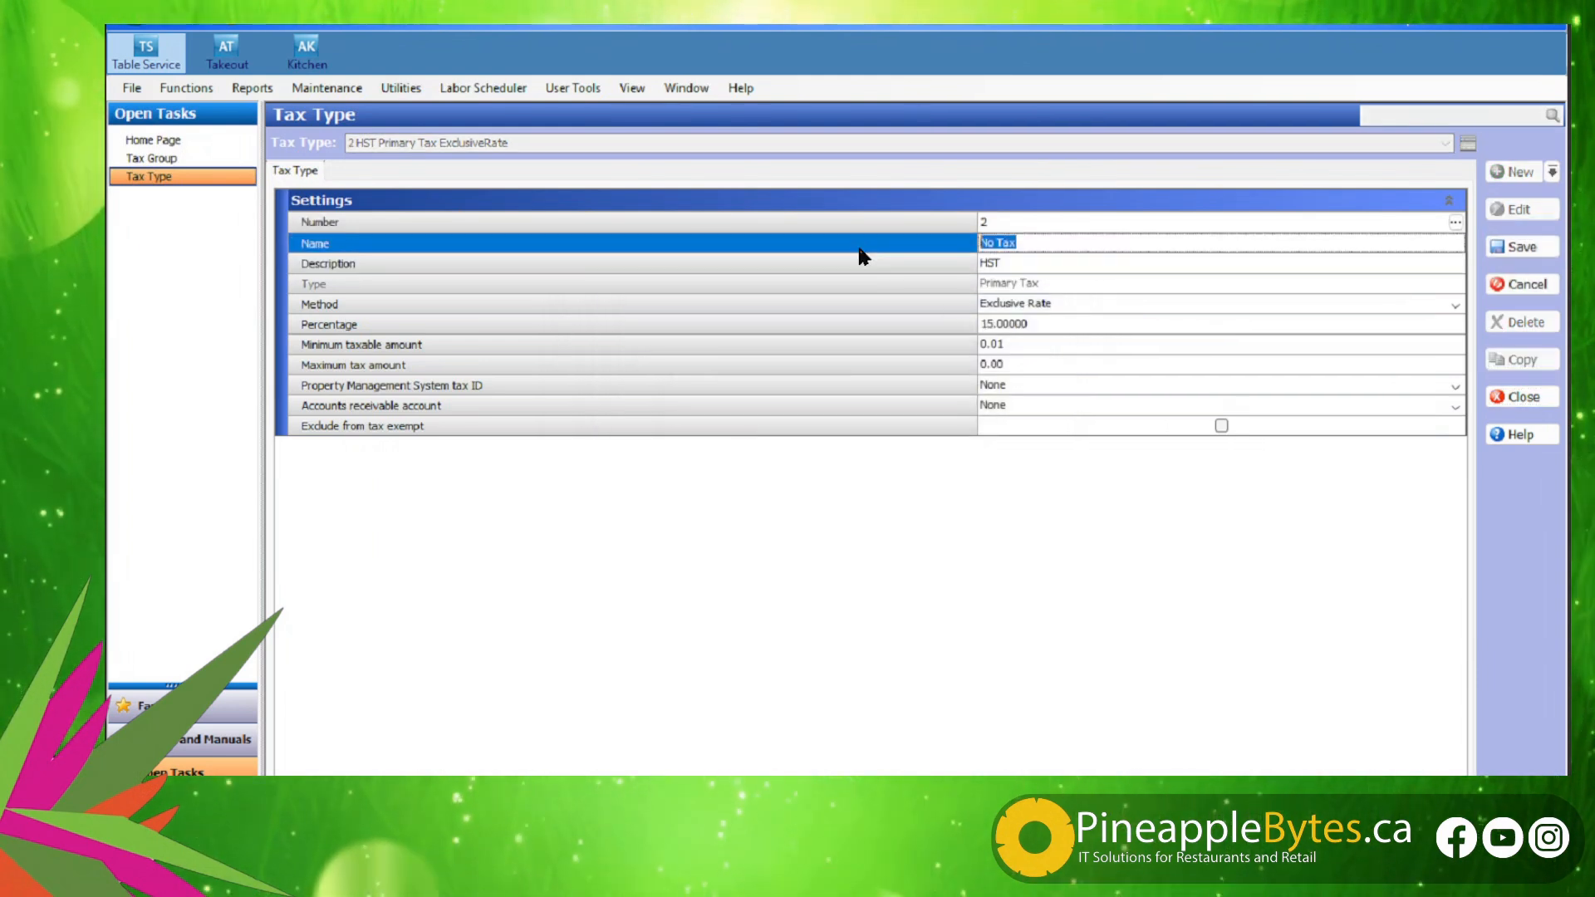
key(Delete)
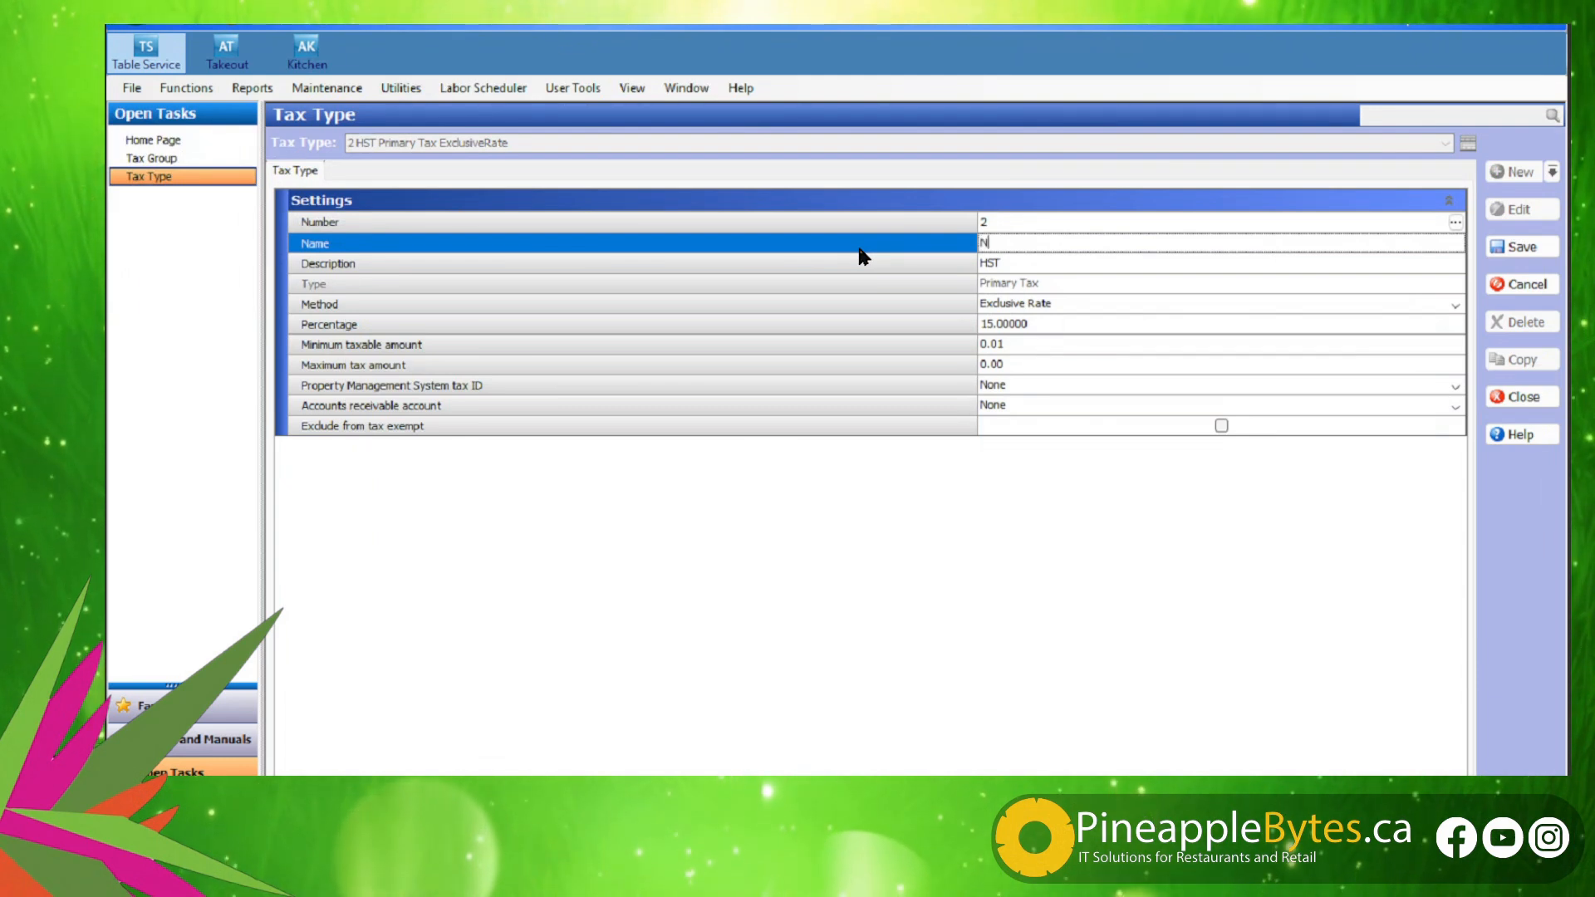
key(Tab)
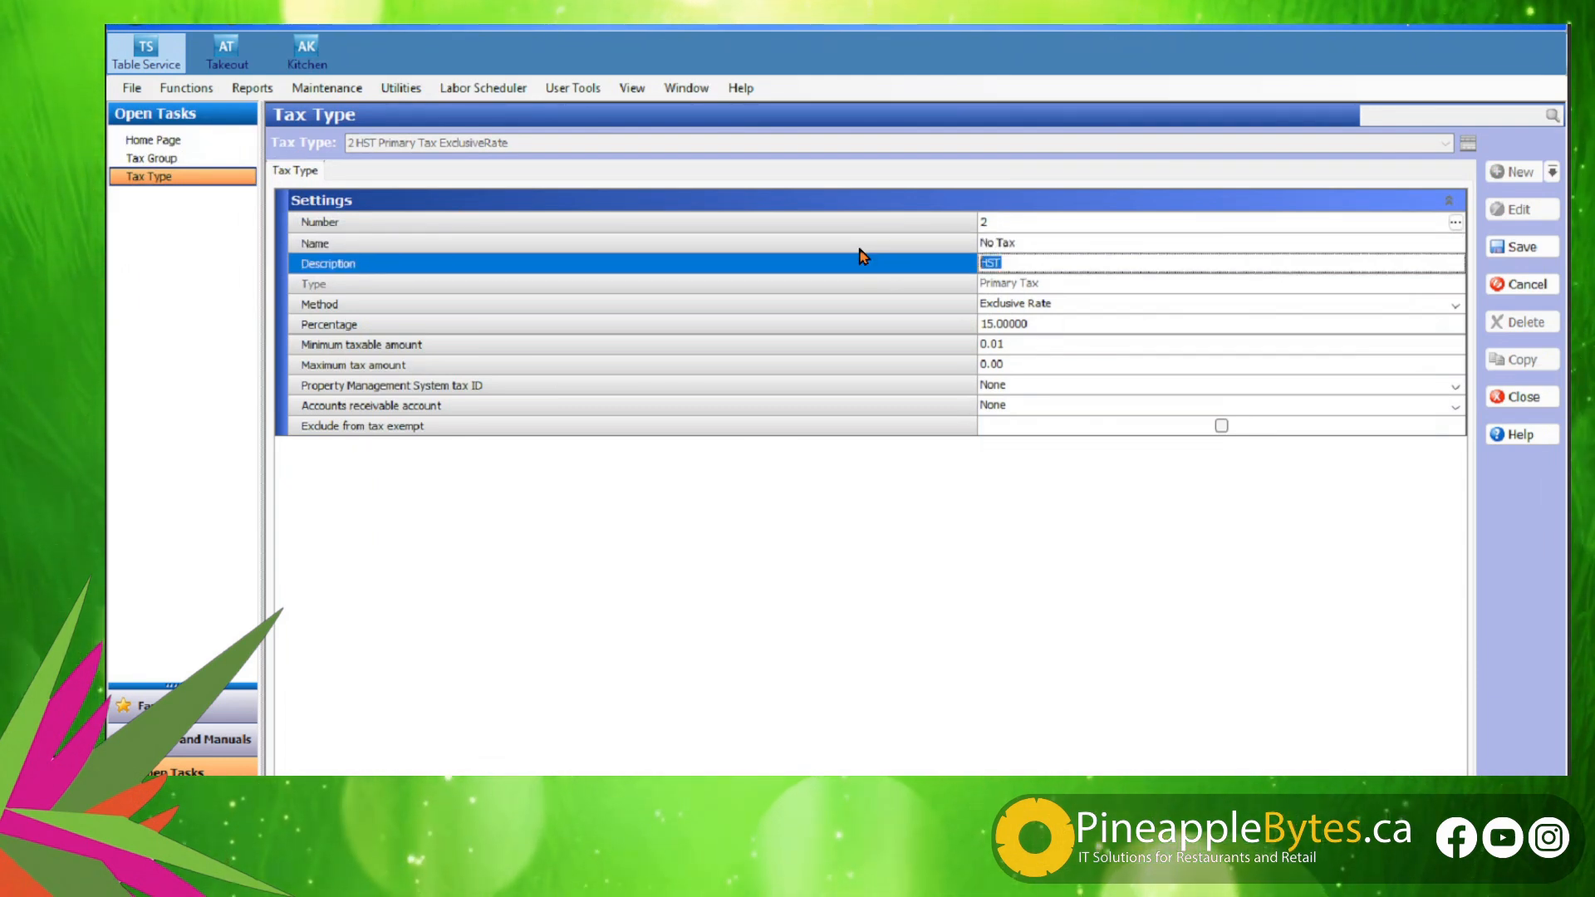
- Set the new tax type's description to "No Tax" and its percentage to 0, saving the record
text(No Tax)
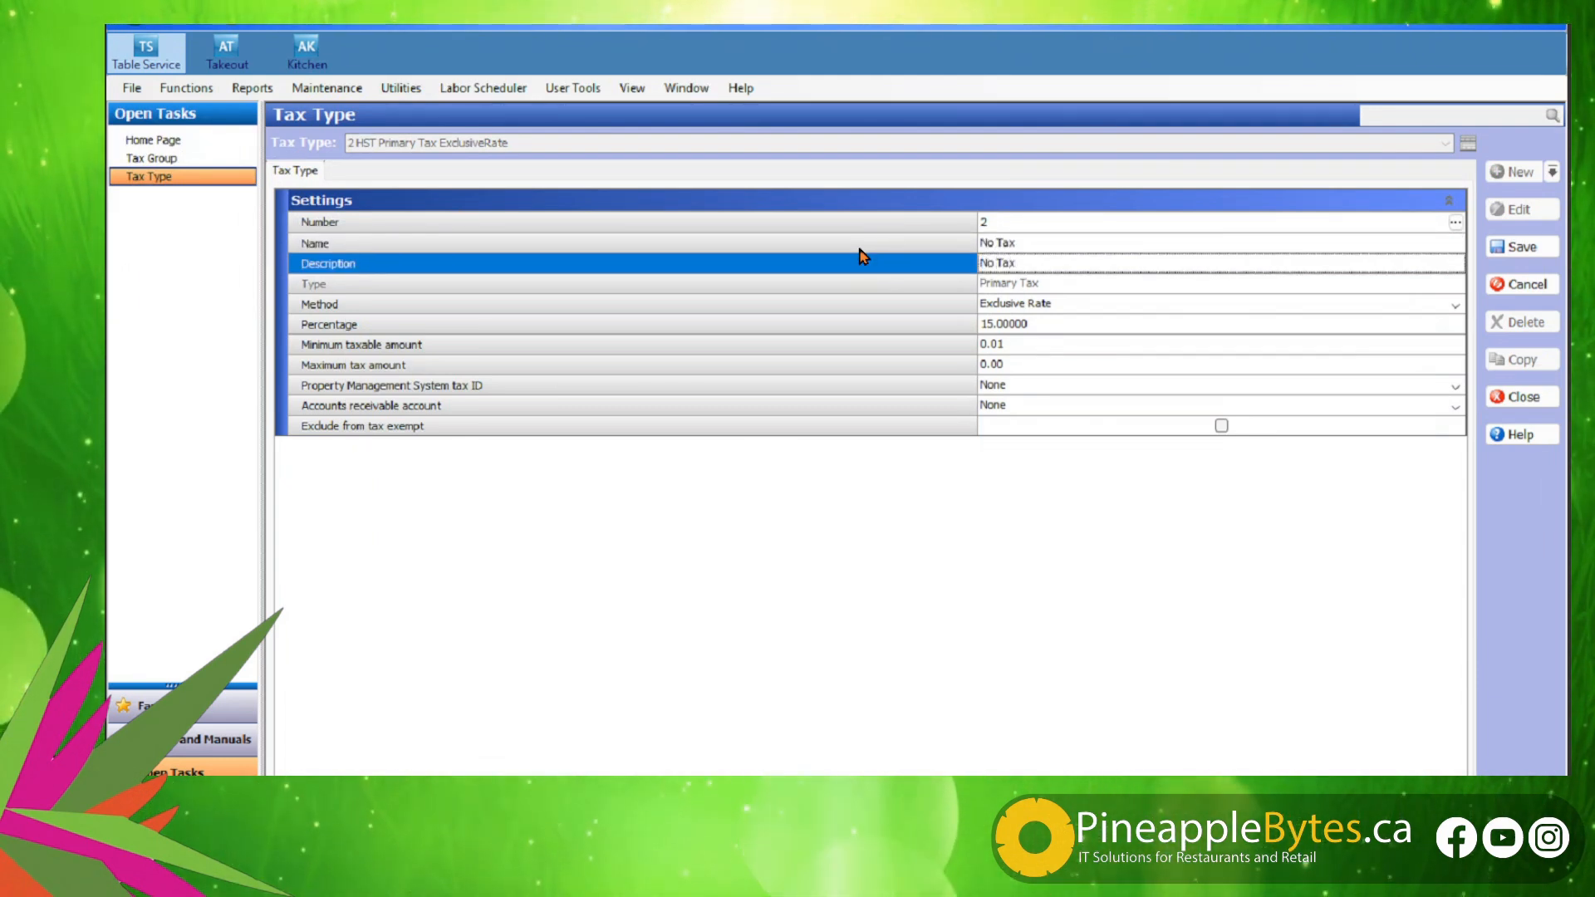
key(Tab)
key(Tab)
key(Tab)
text(0)
click(1521, 247)
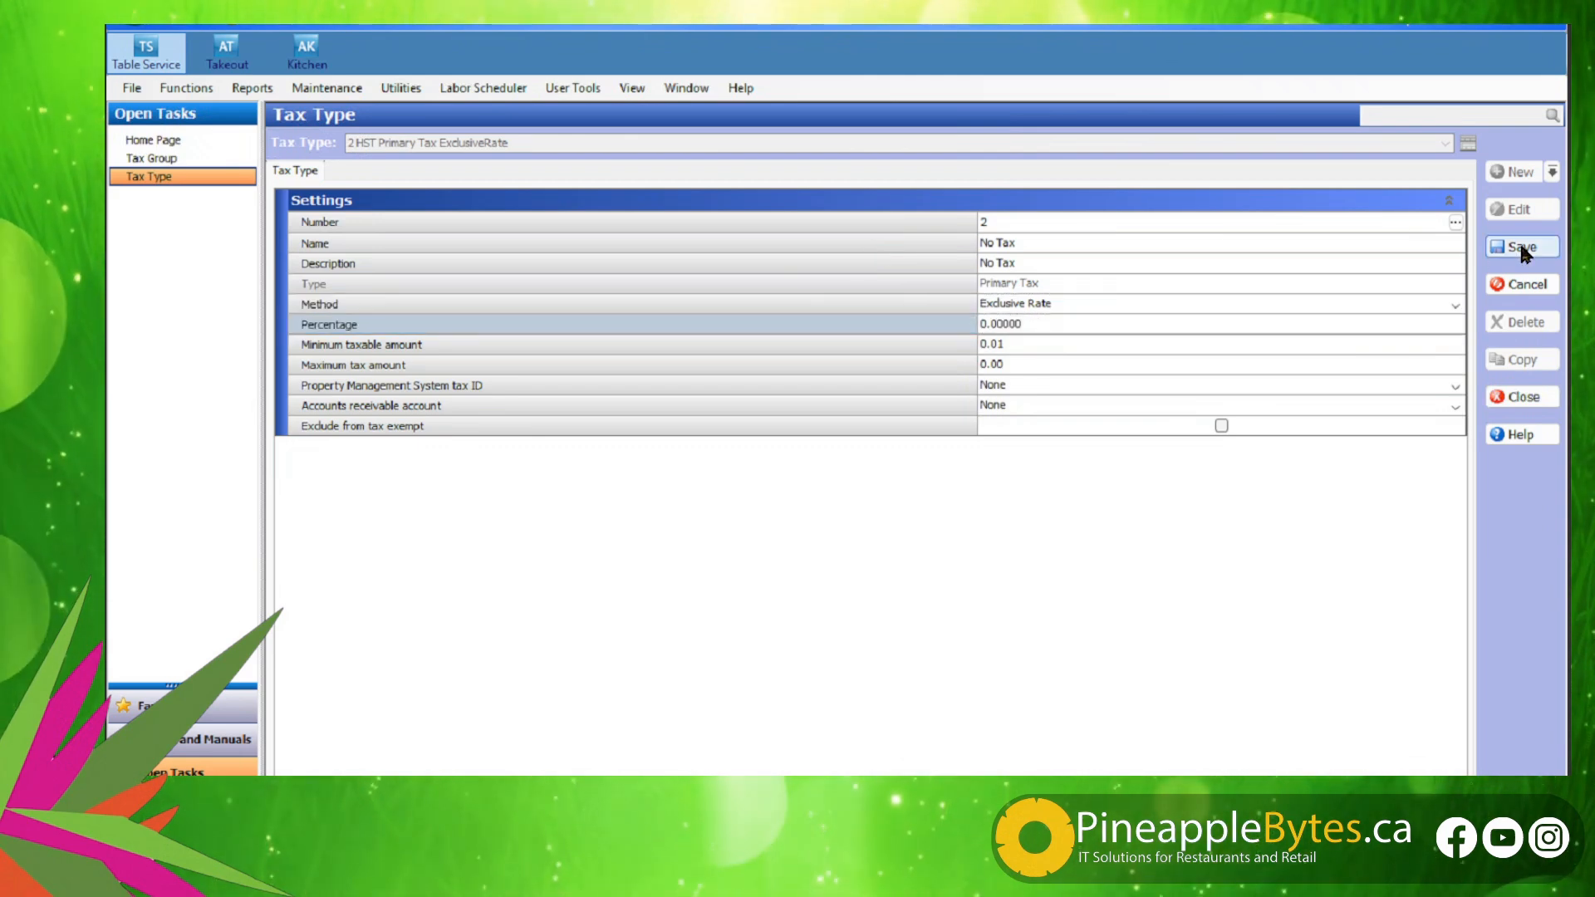
- Close the Tax Type and Tax Group records and open menu Items maintenance
click(1529, 398)
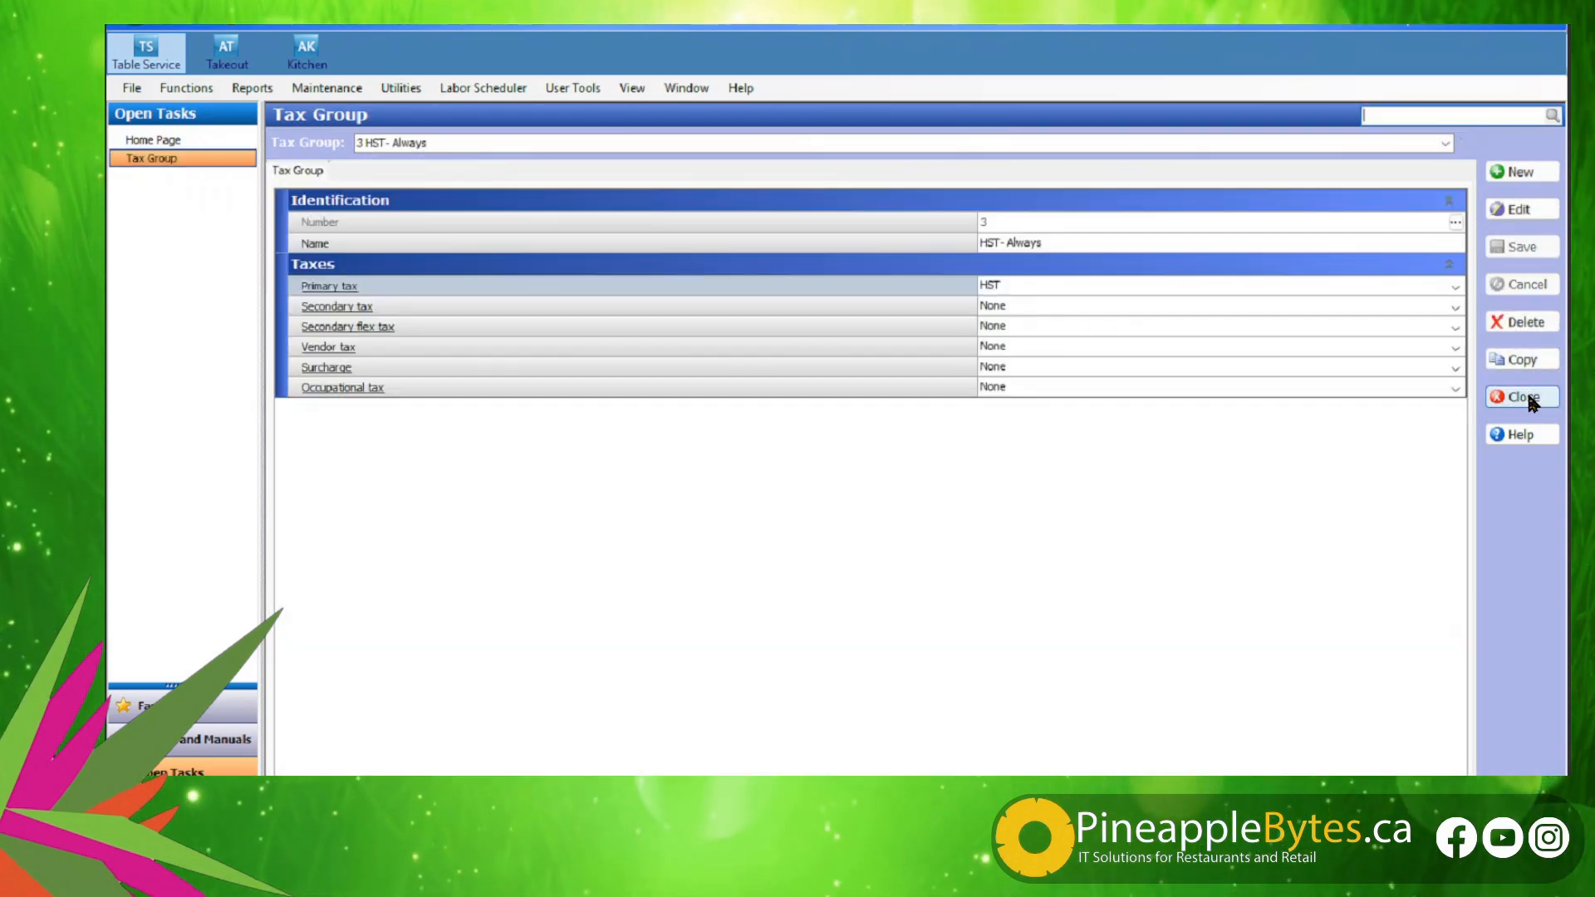
click(1533, 397)
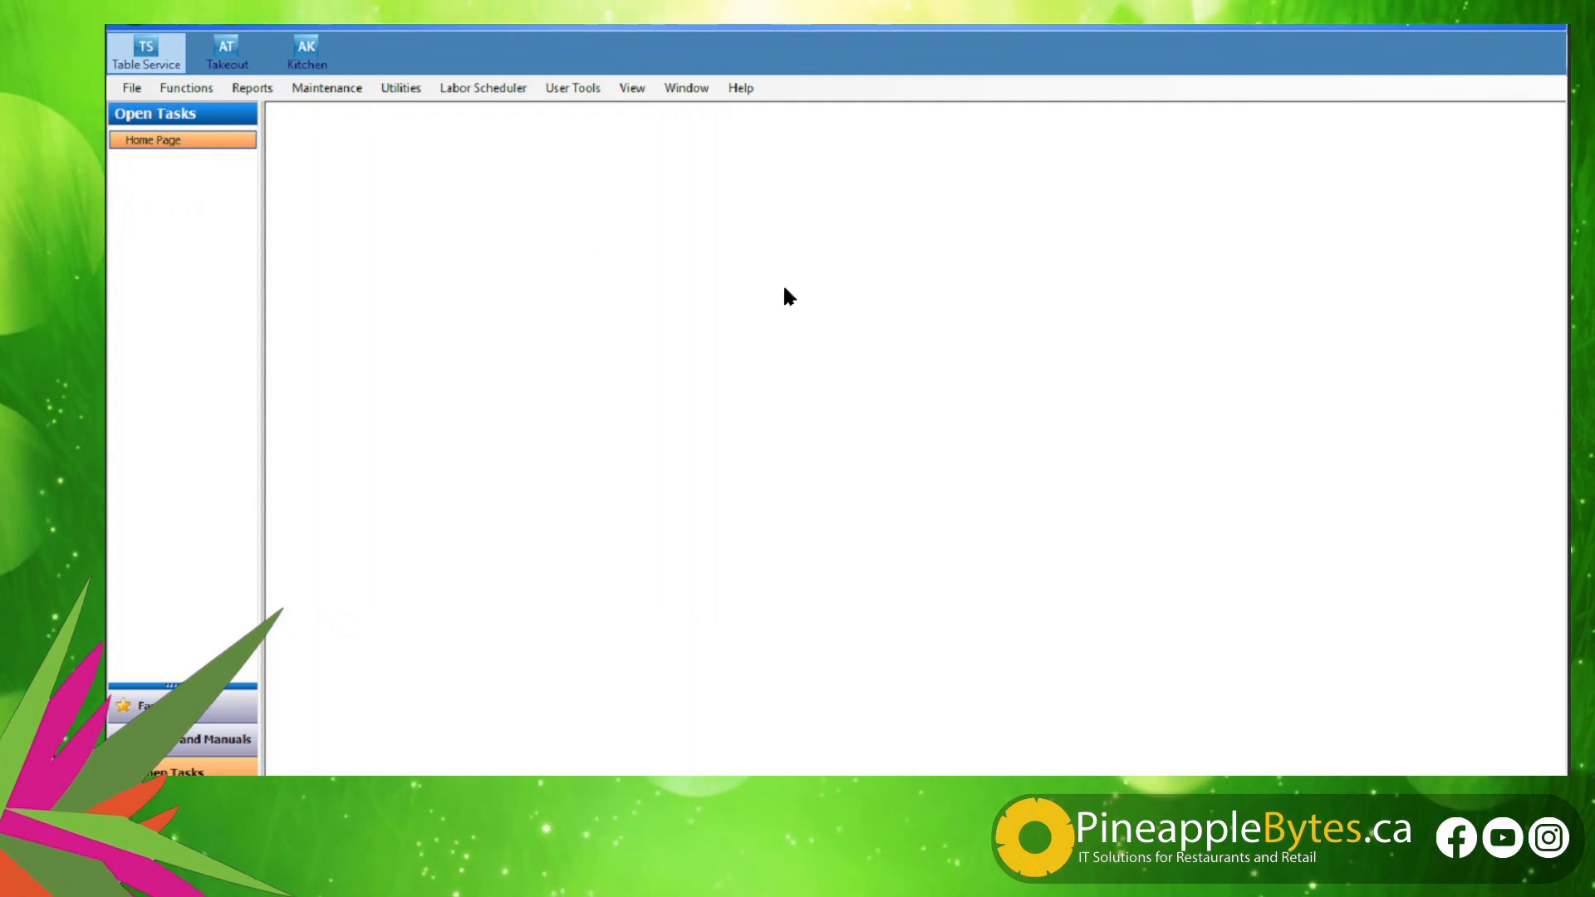
click(329, 91)
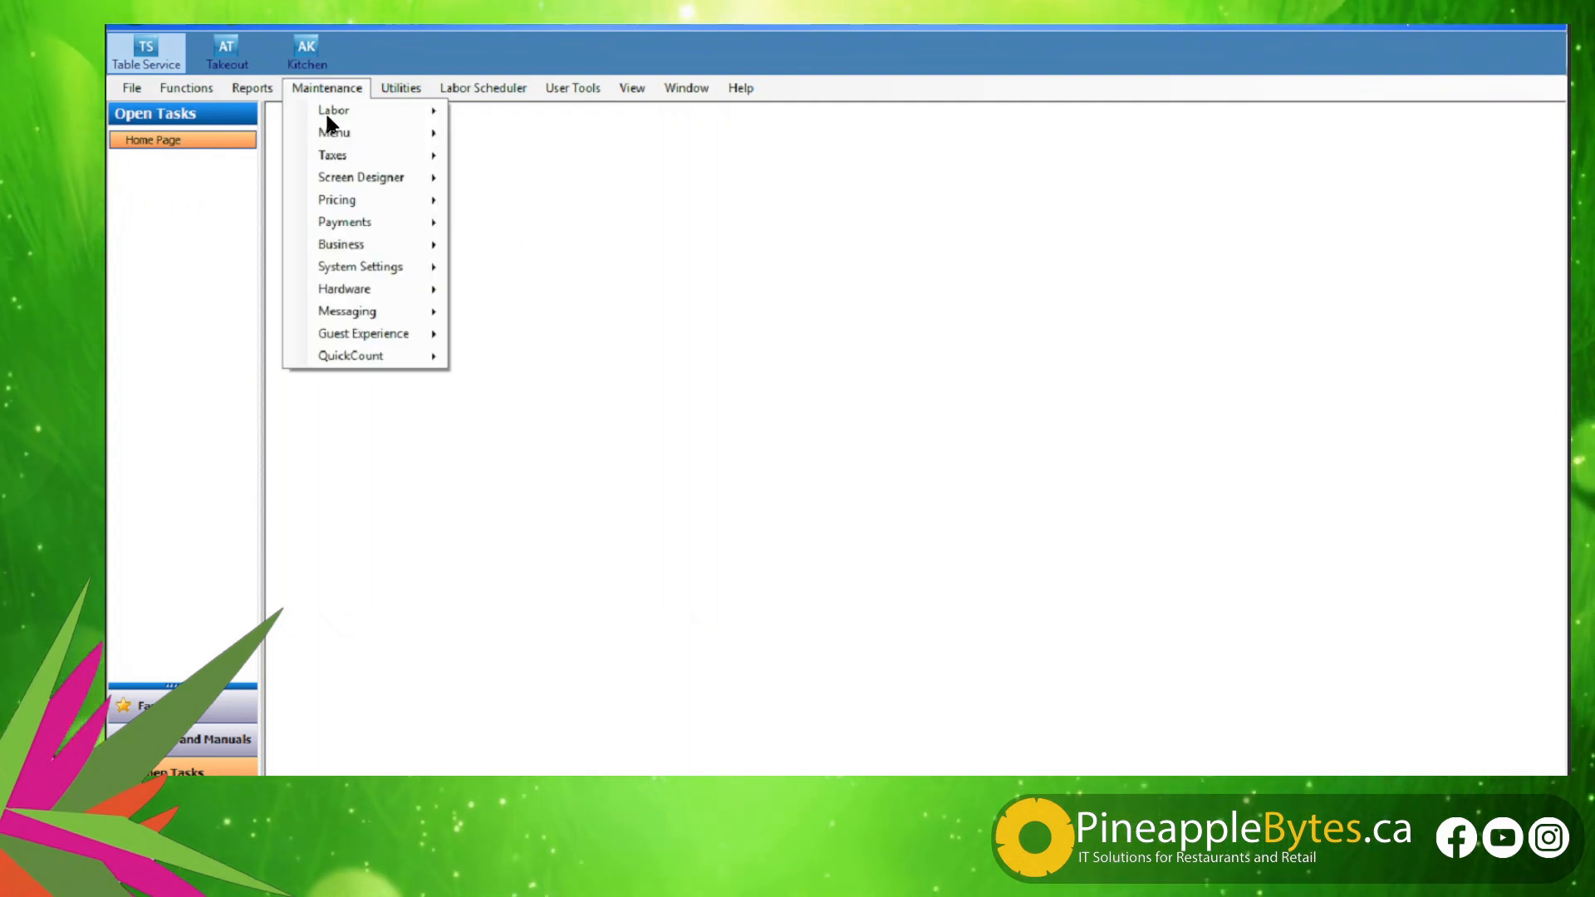
mouse_move(326, 132)
click(501, 135)
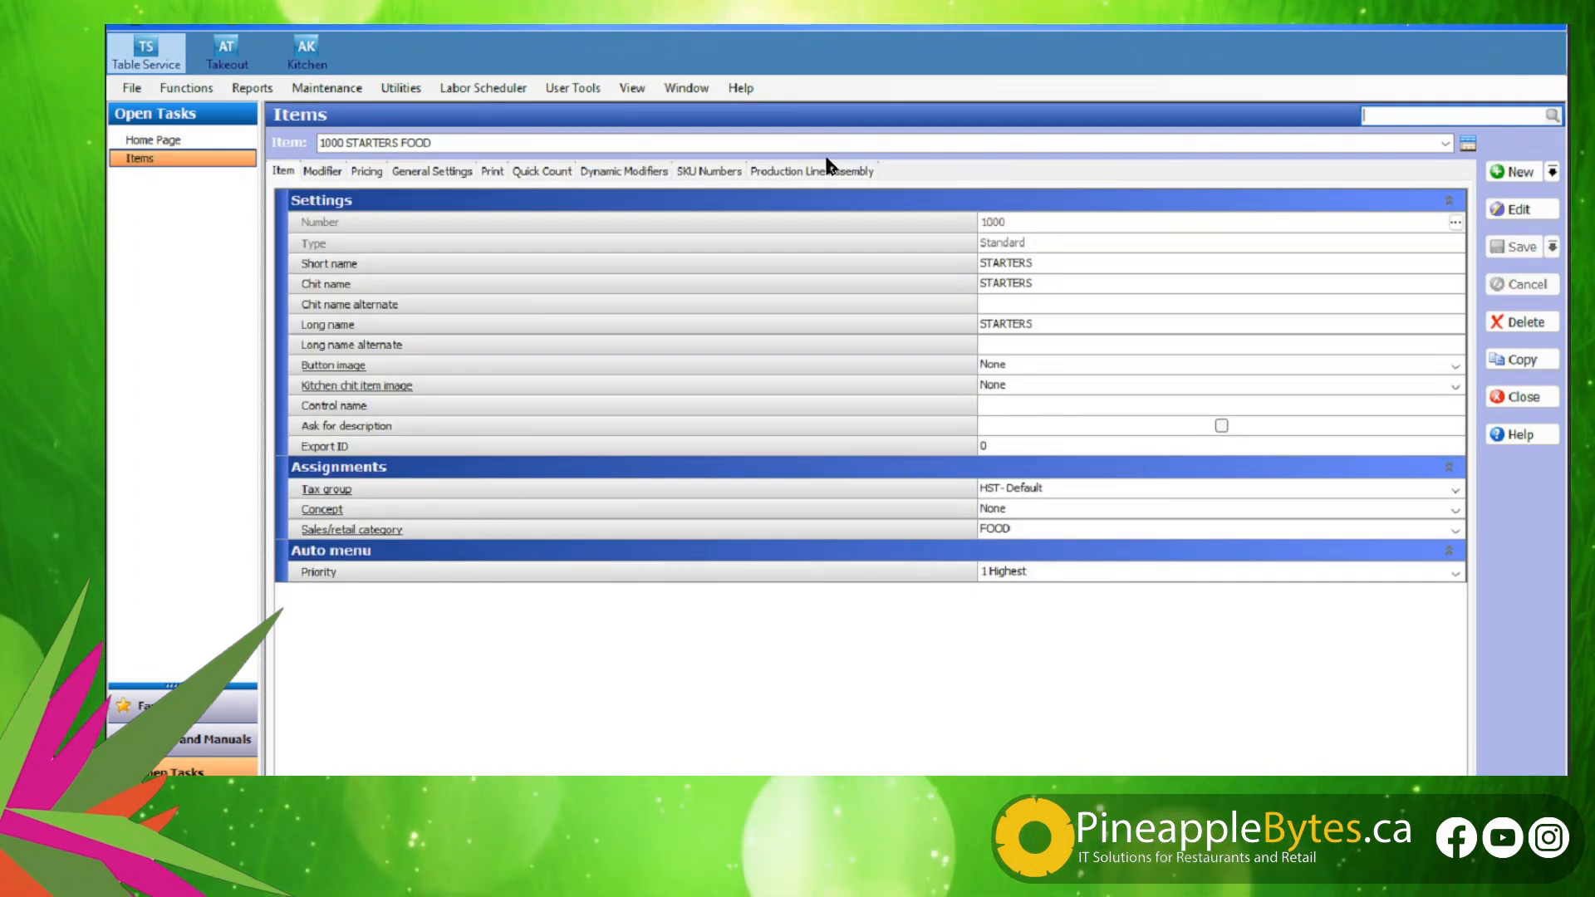
- Search the items for "well" and bring up the Well Shot liquor item
click(819, 142)
click(820, 142)
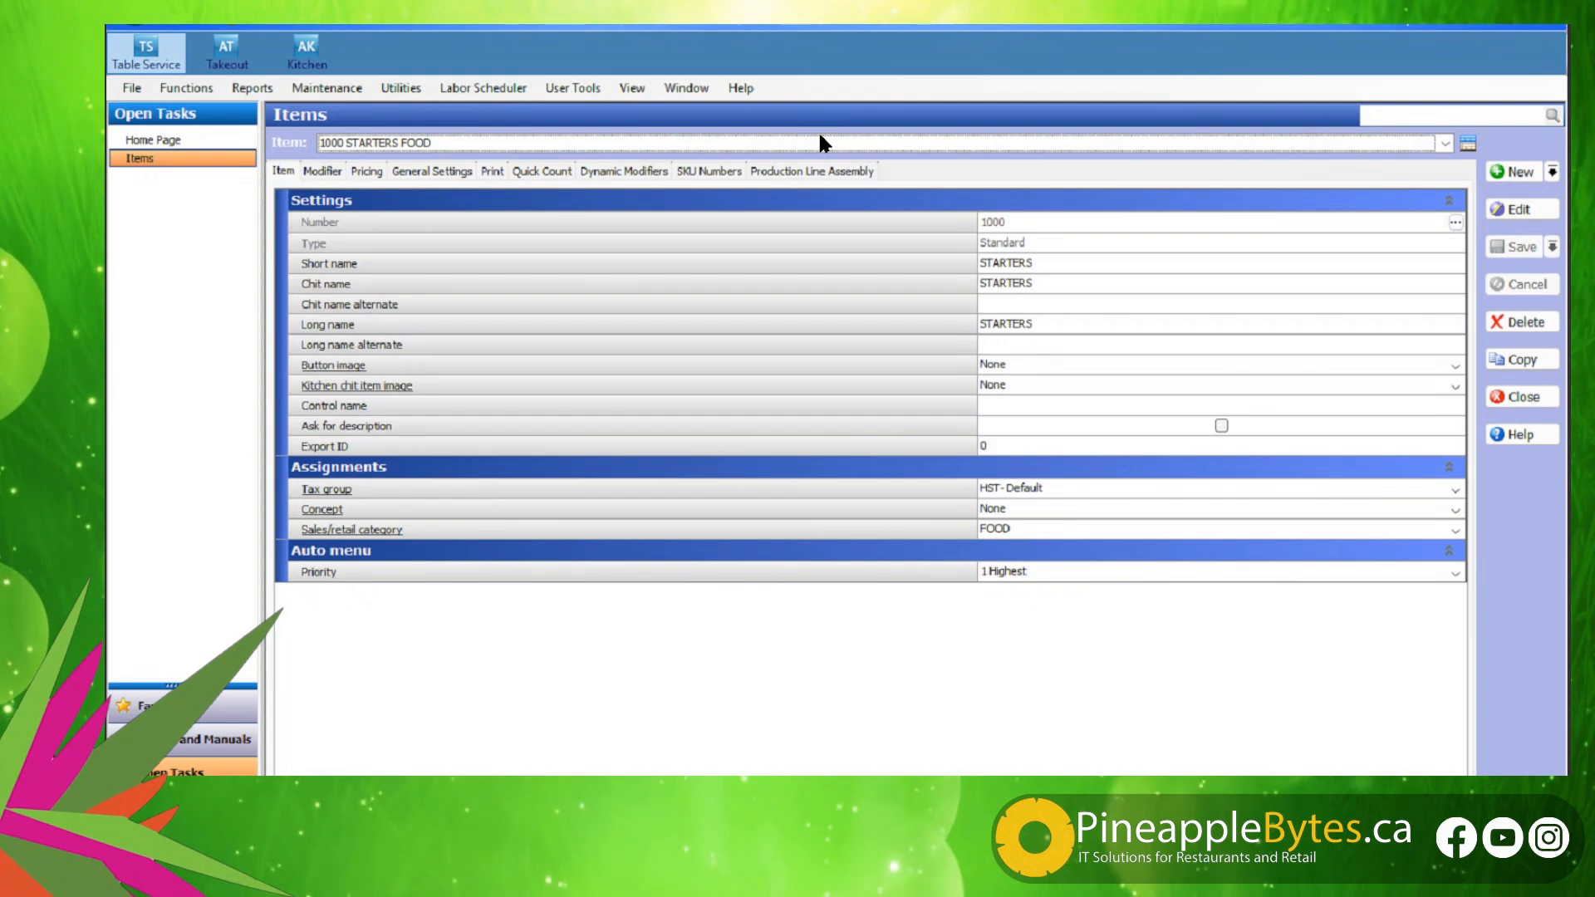
click(1380, 115)
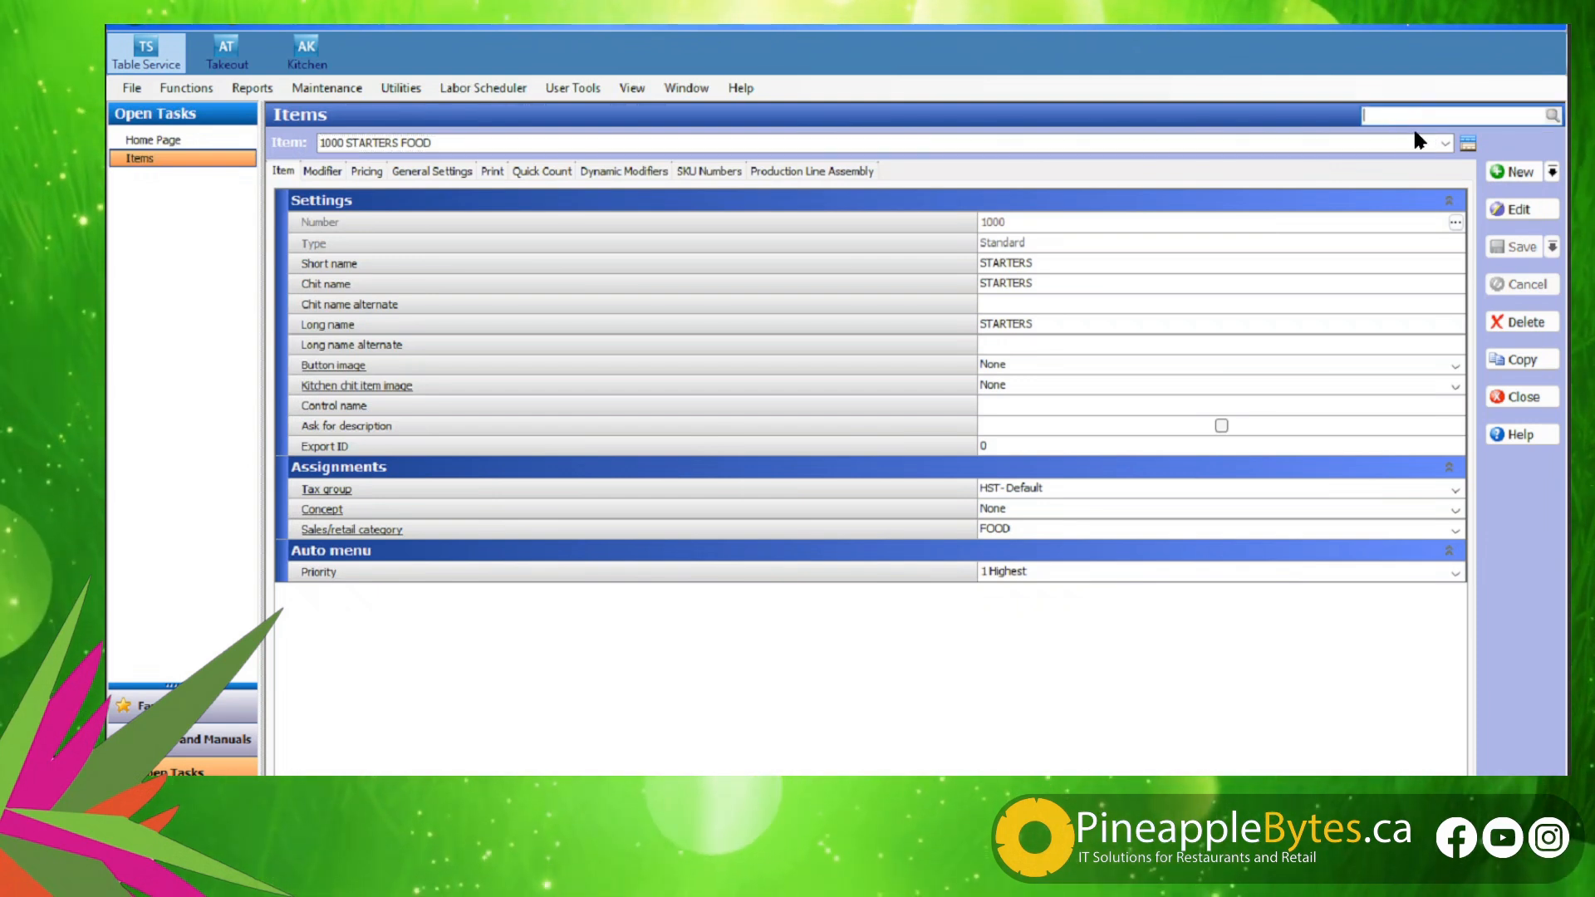
text(well)
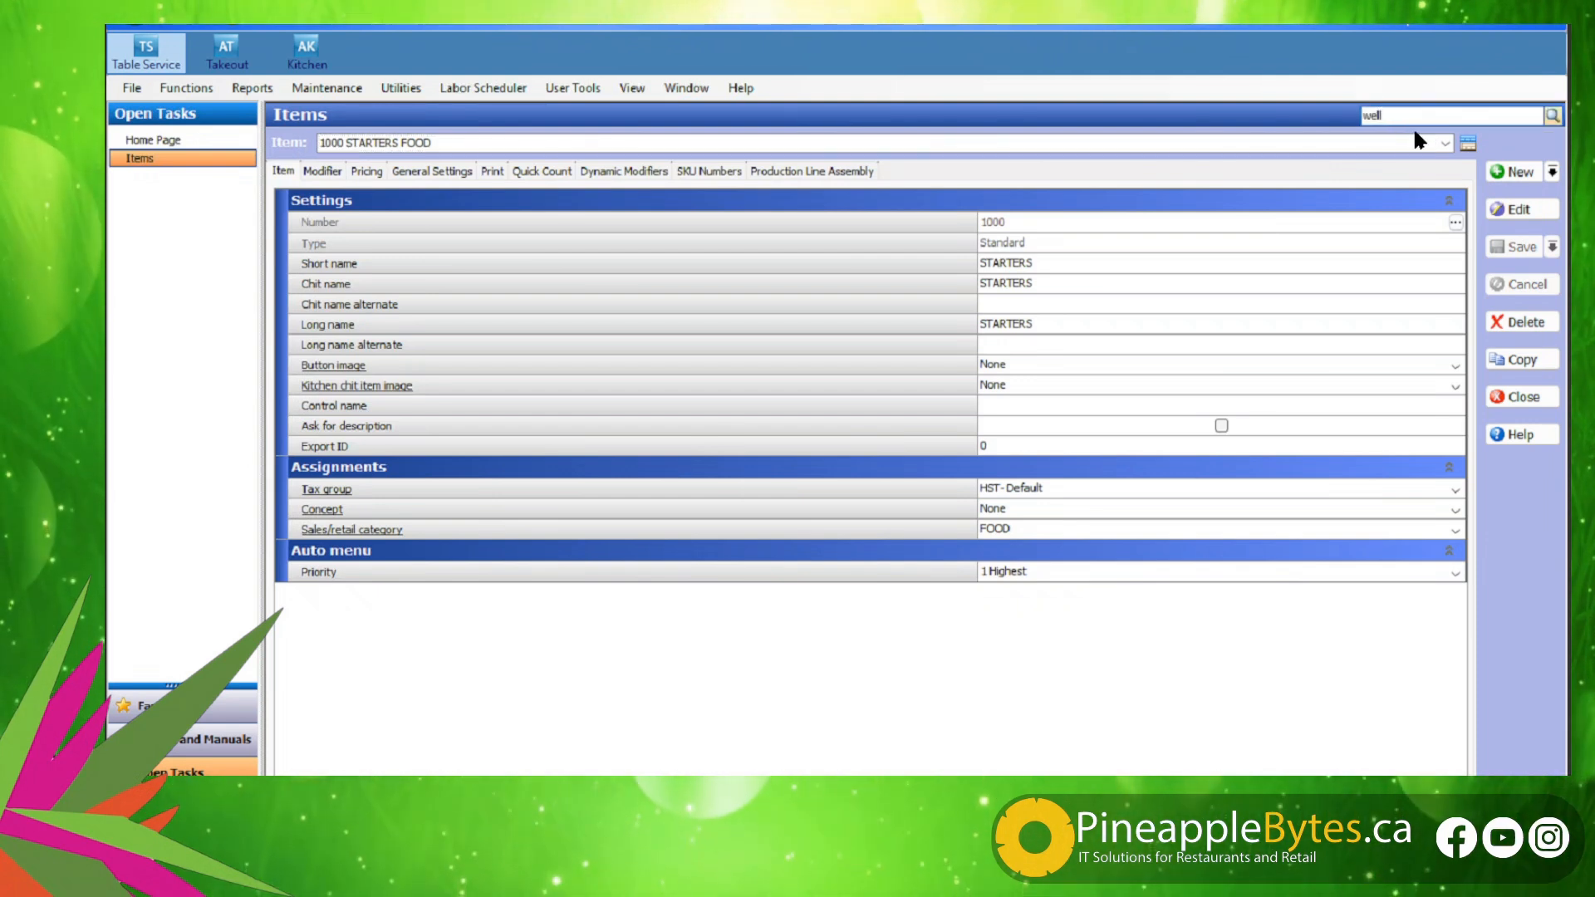
key(Return)
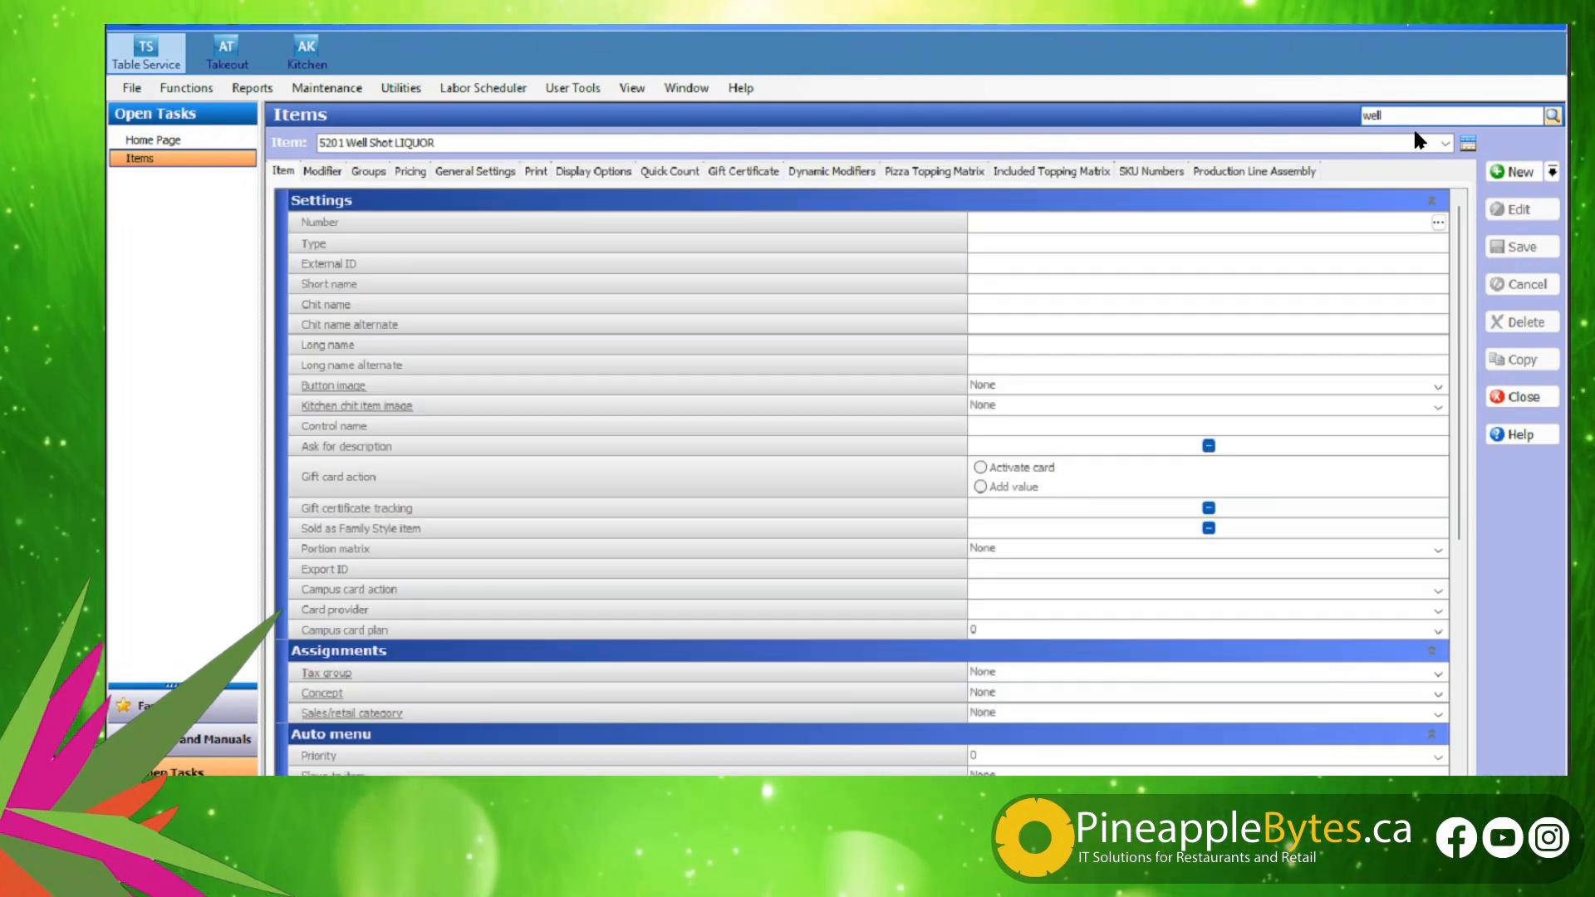
click(1445, 143)
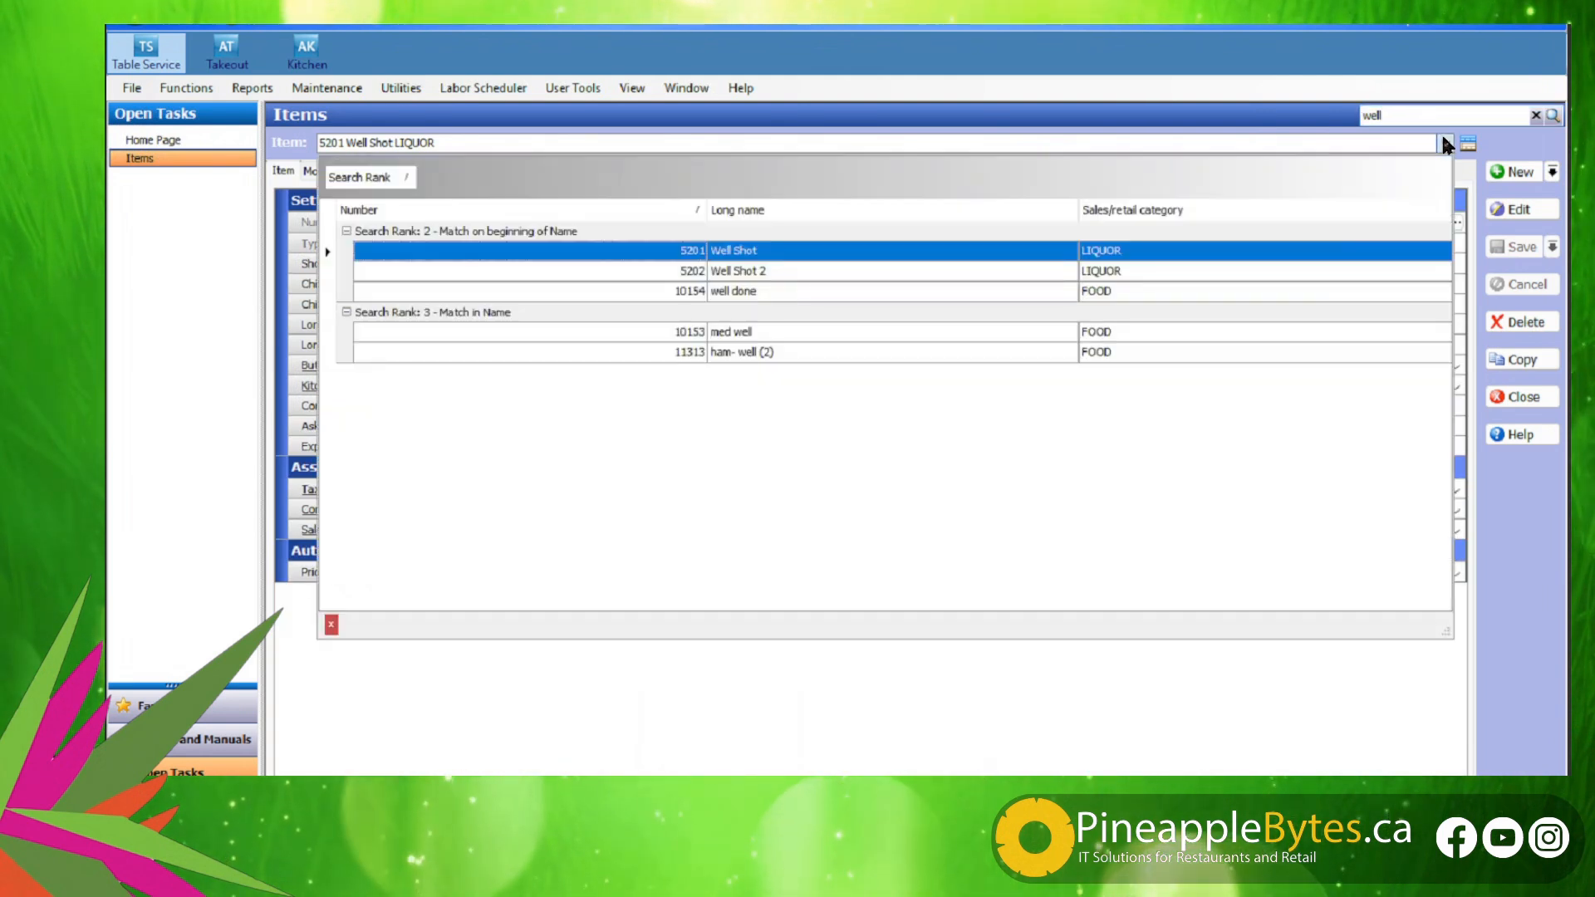
click(1445, 143)
- Assign the HST- Always tax group to the Well Shot item and save it
click(1447, 489)
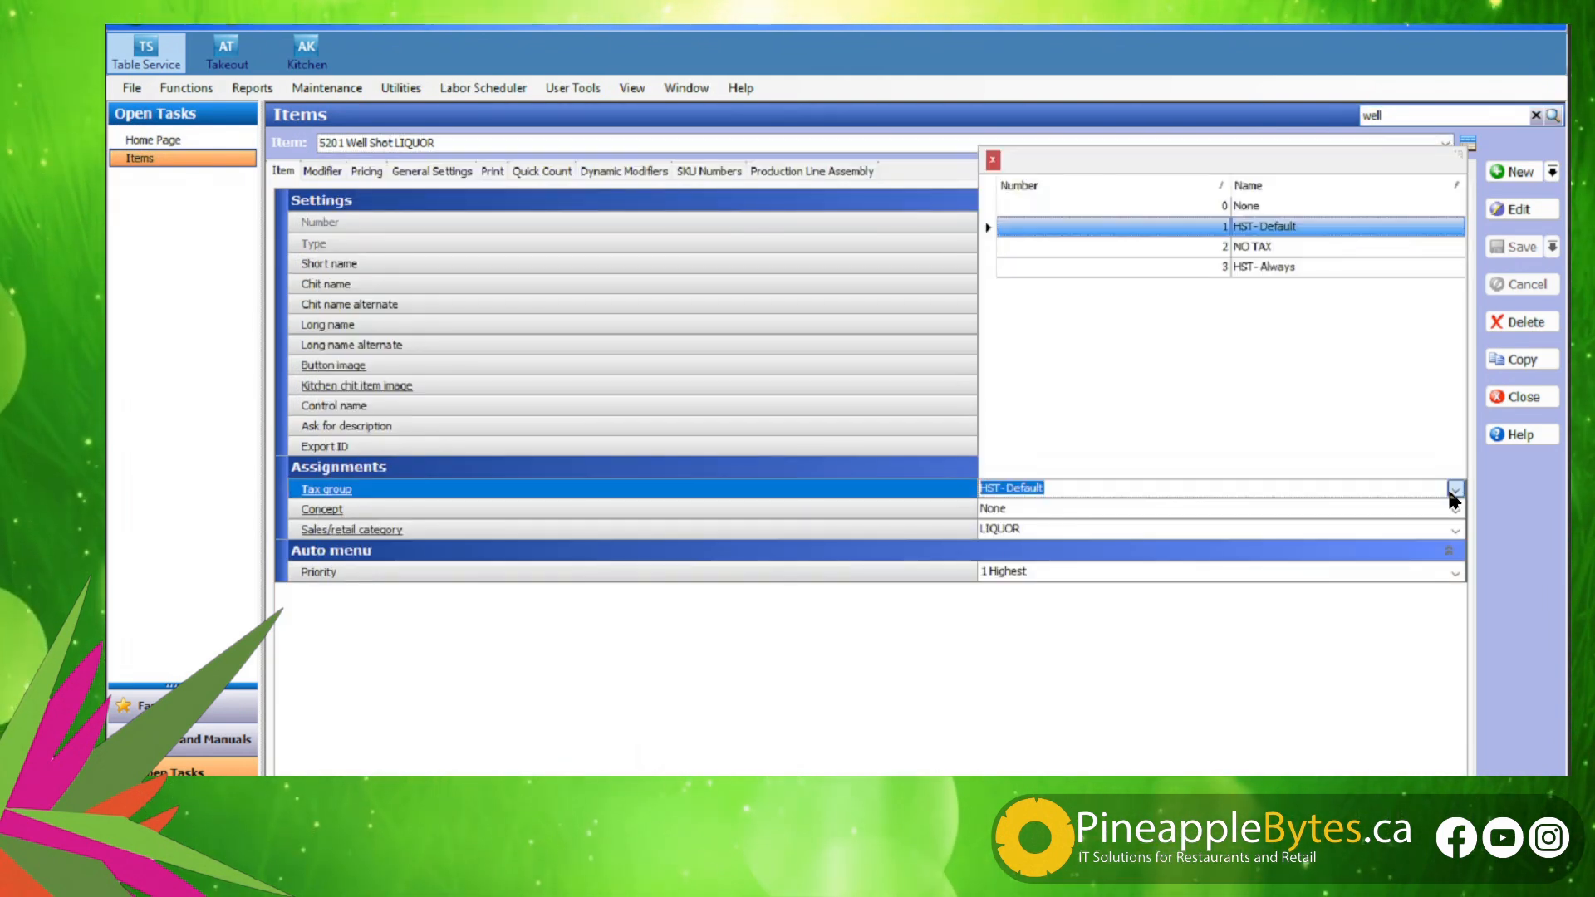
click(1271, 266)
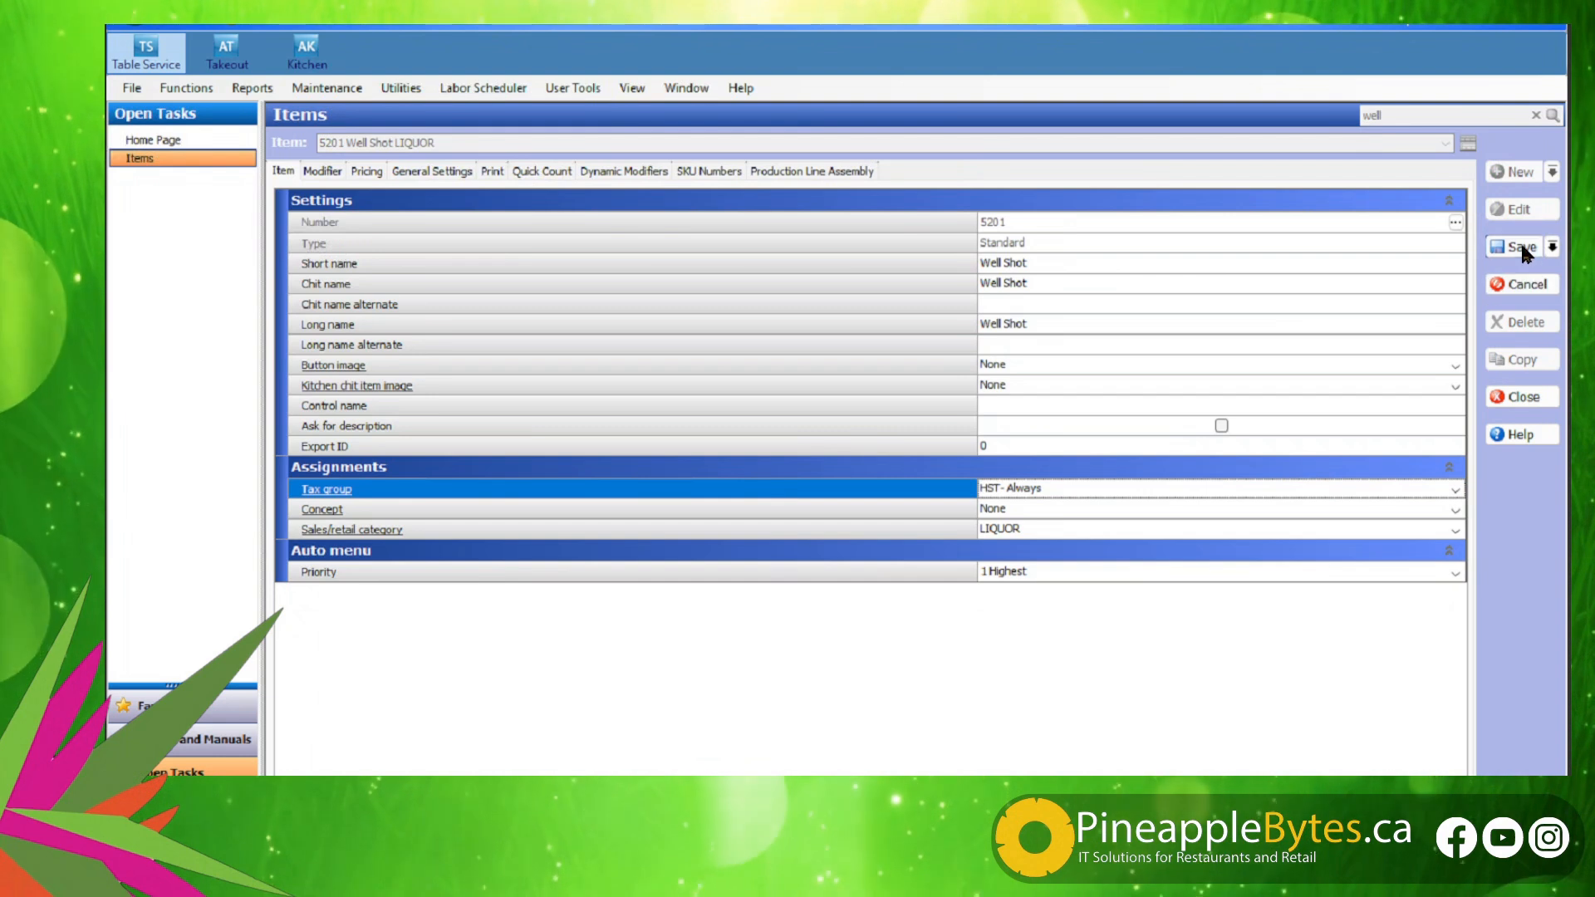
click(1521, 243)
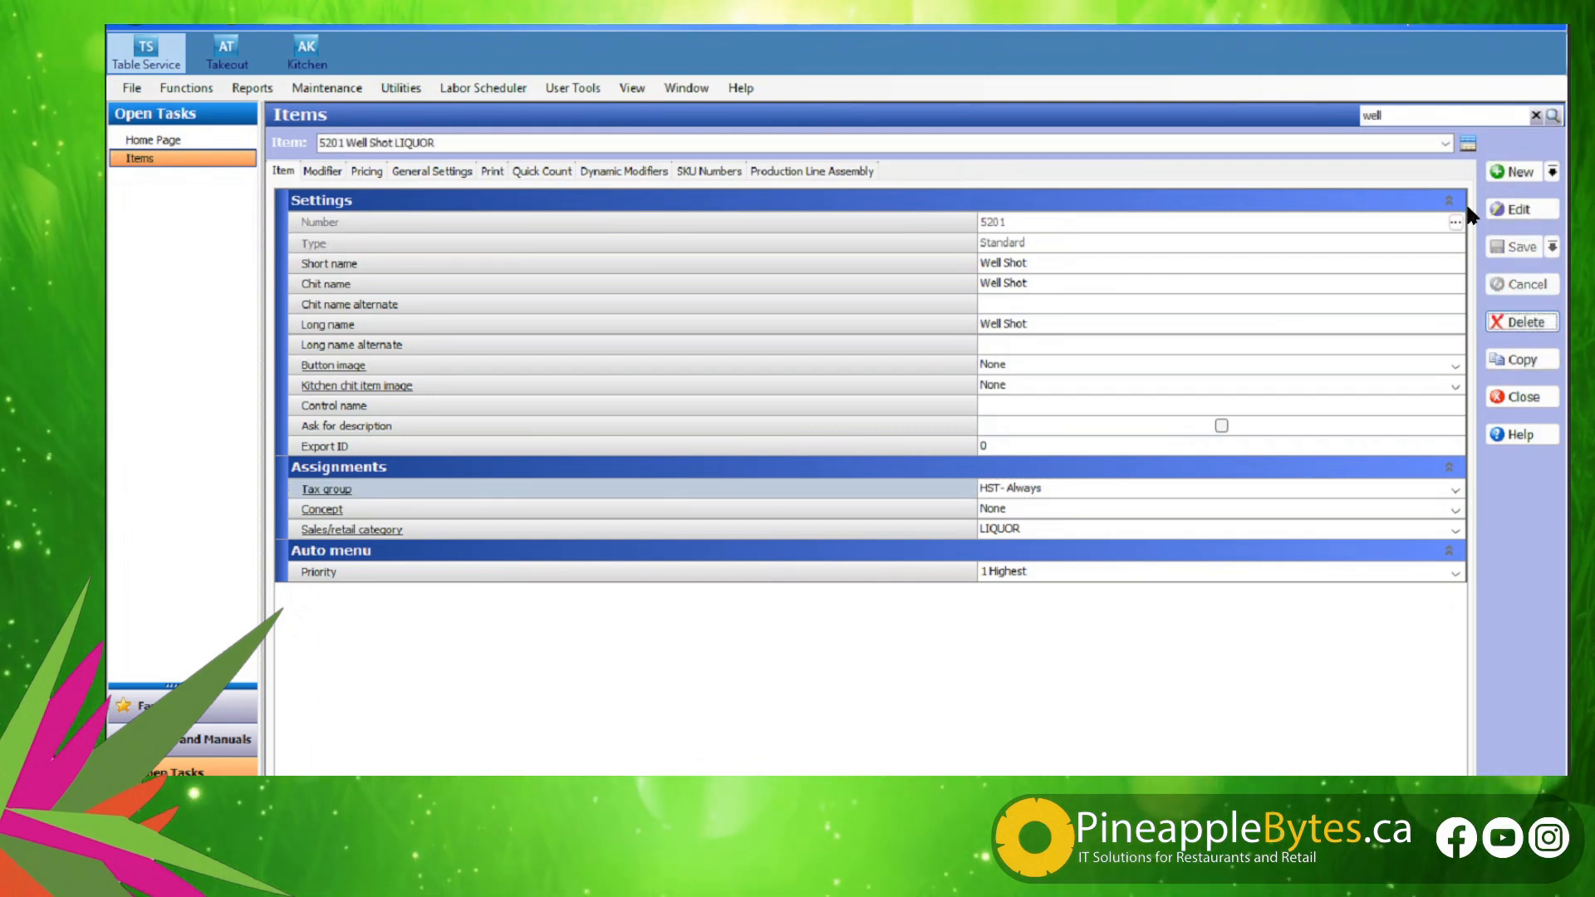
- Clear the item search and switch the items to the grid view, selecting the Well Shot row
click(1536, 114)
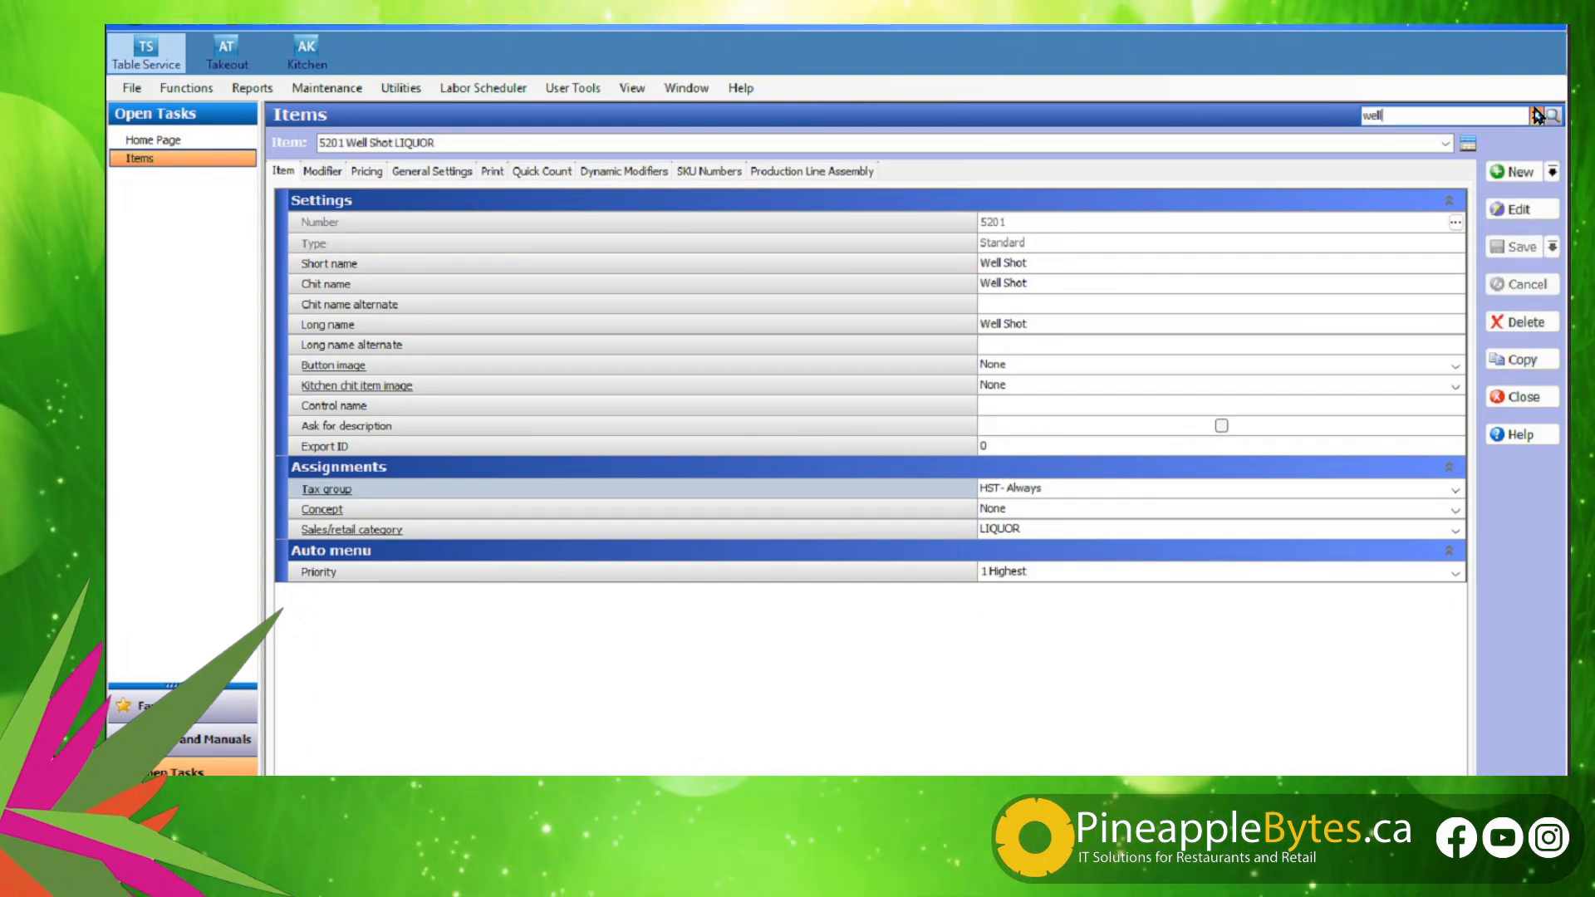
click(1468, 144)
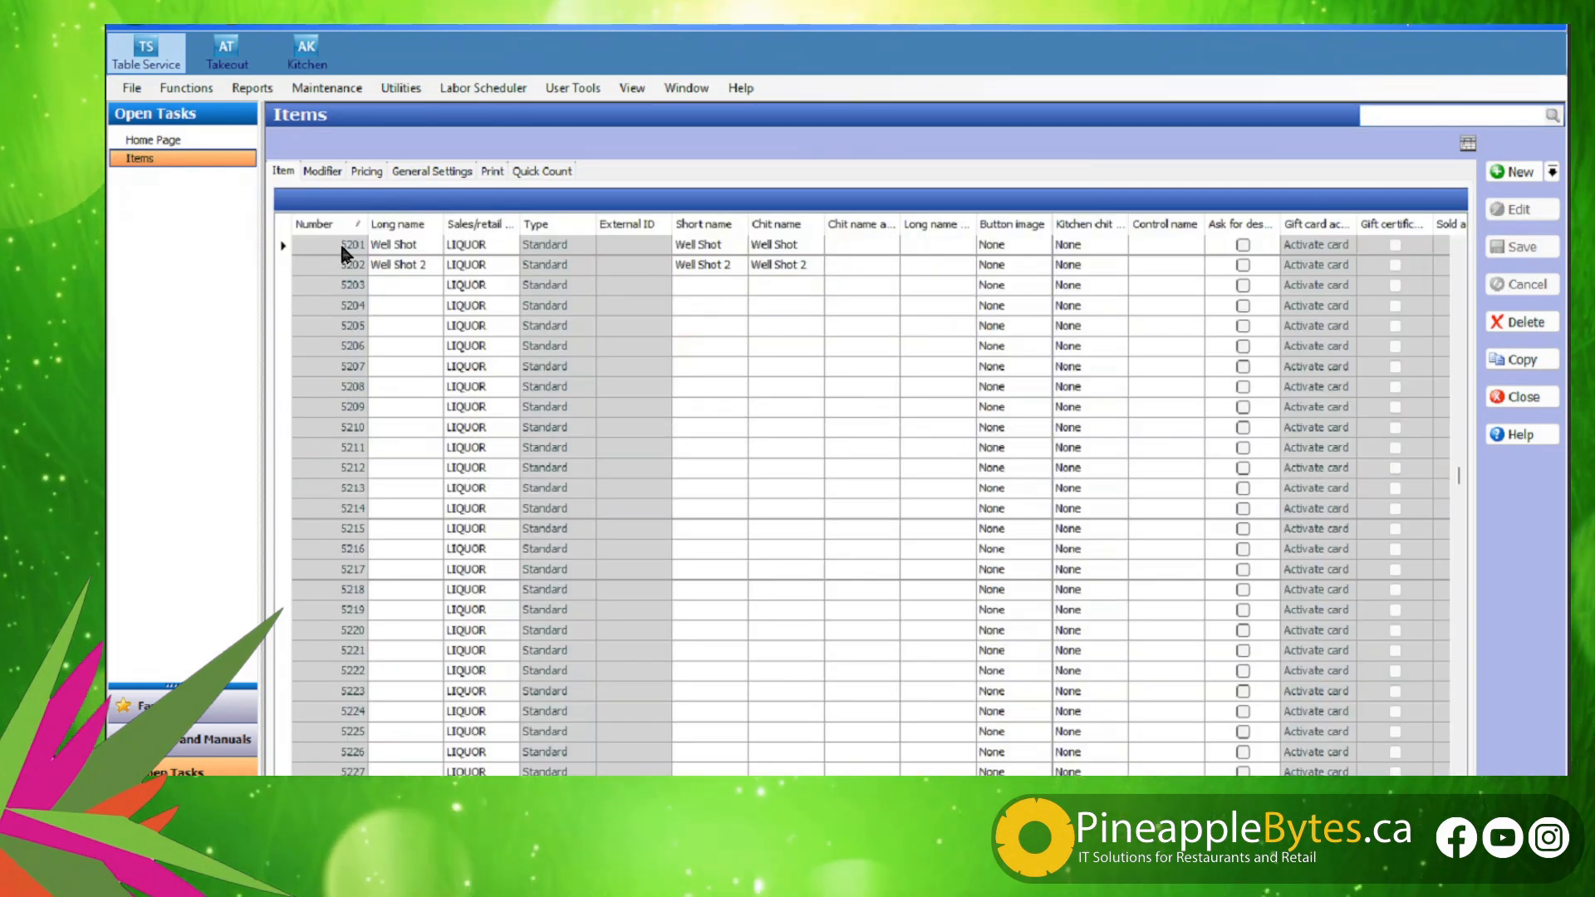
click(341, 246)
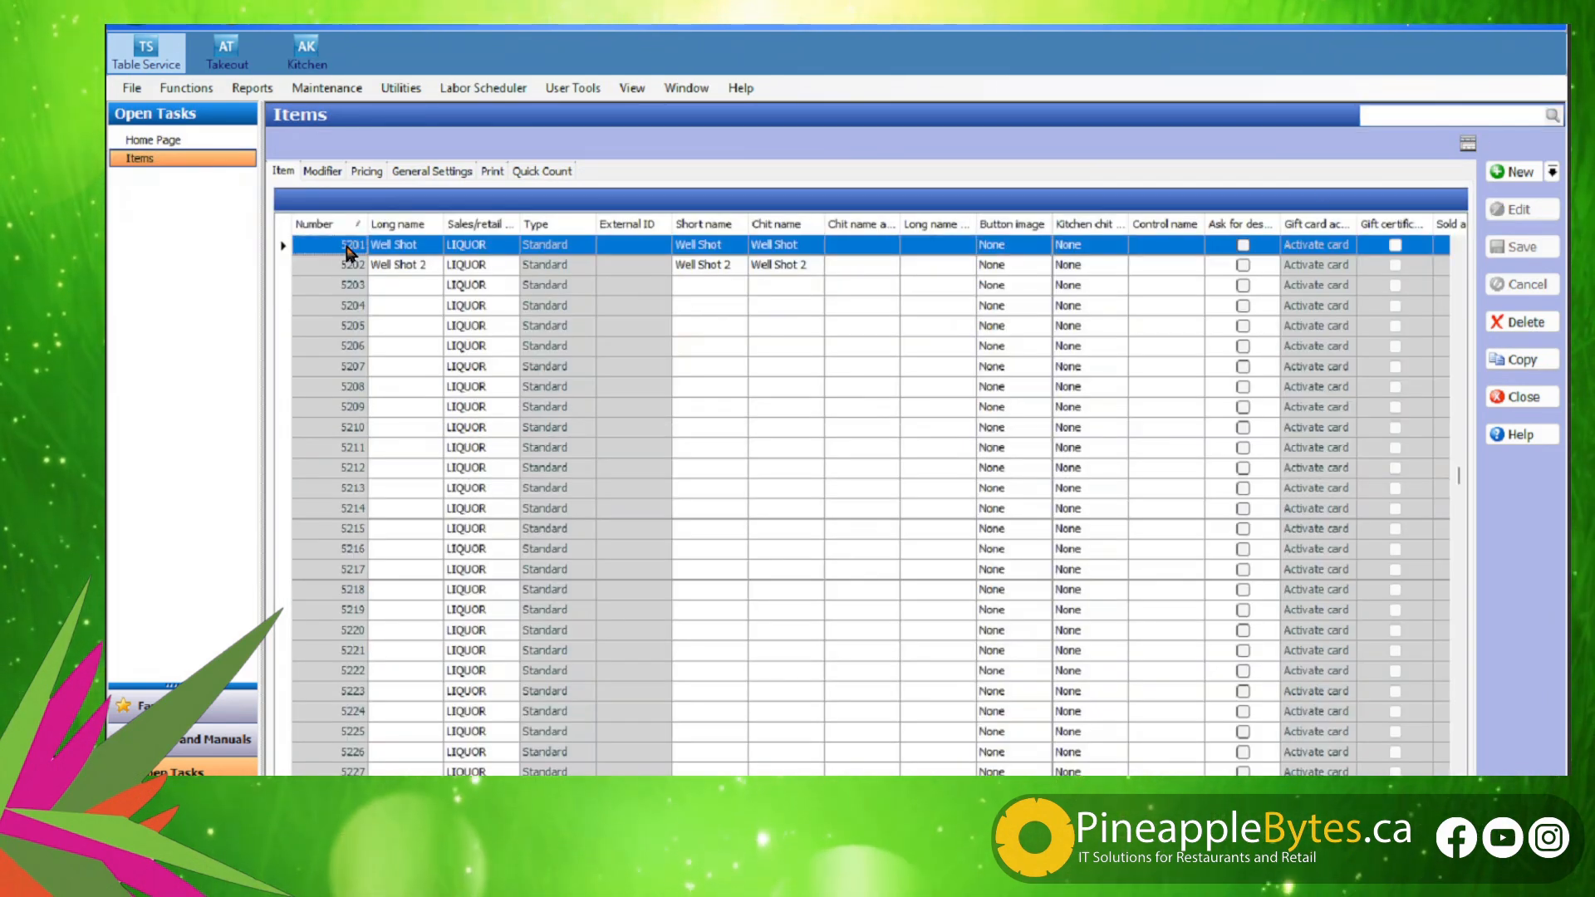
- Filter the items grid to the LIQUOR sales/retail category and place the Tax group column directly after Long name
click(514, 222)
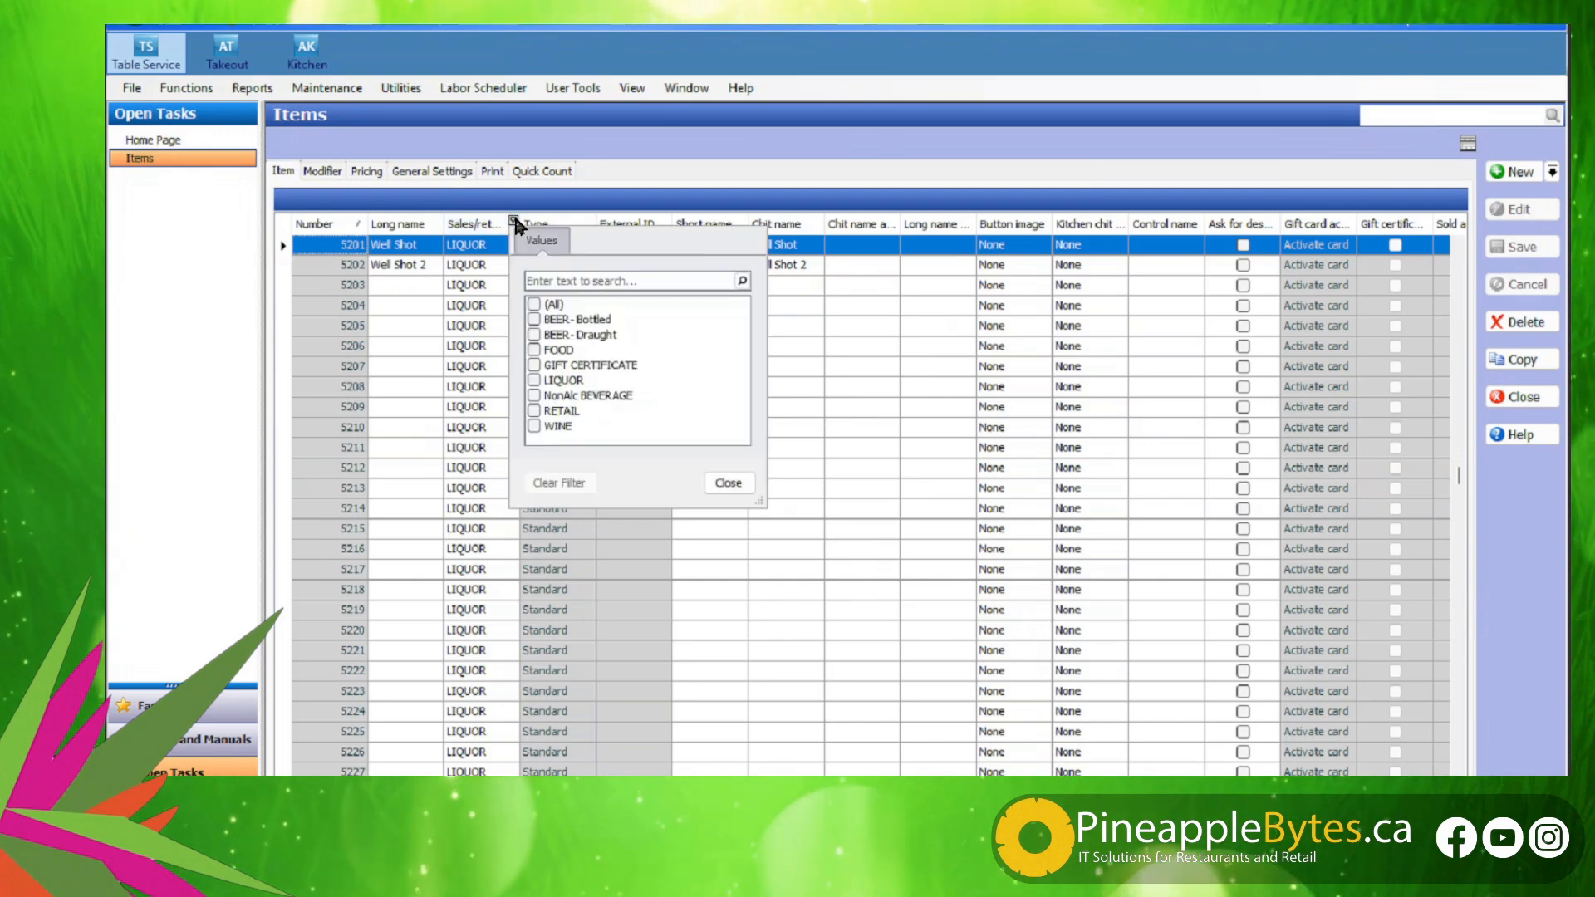
click(535, 381)
click(718, 485)
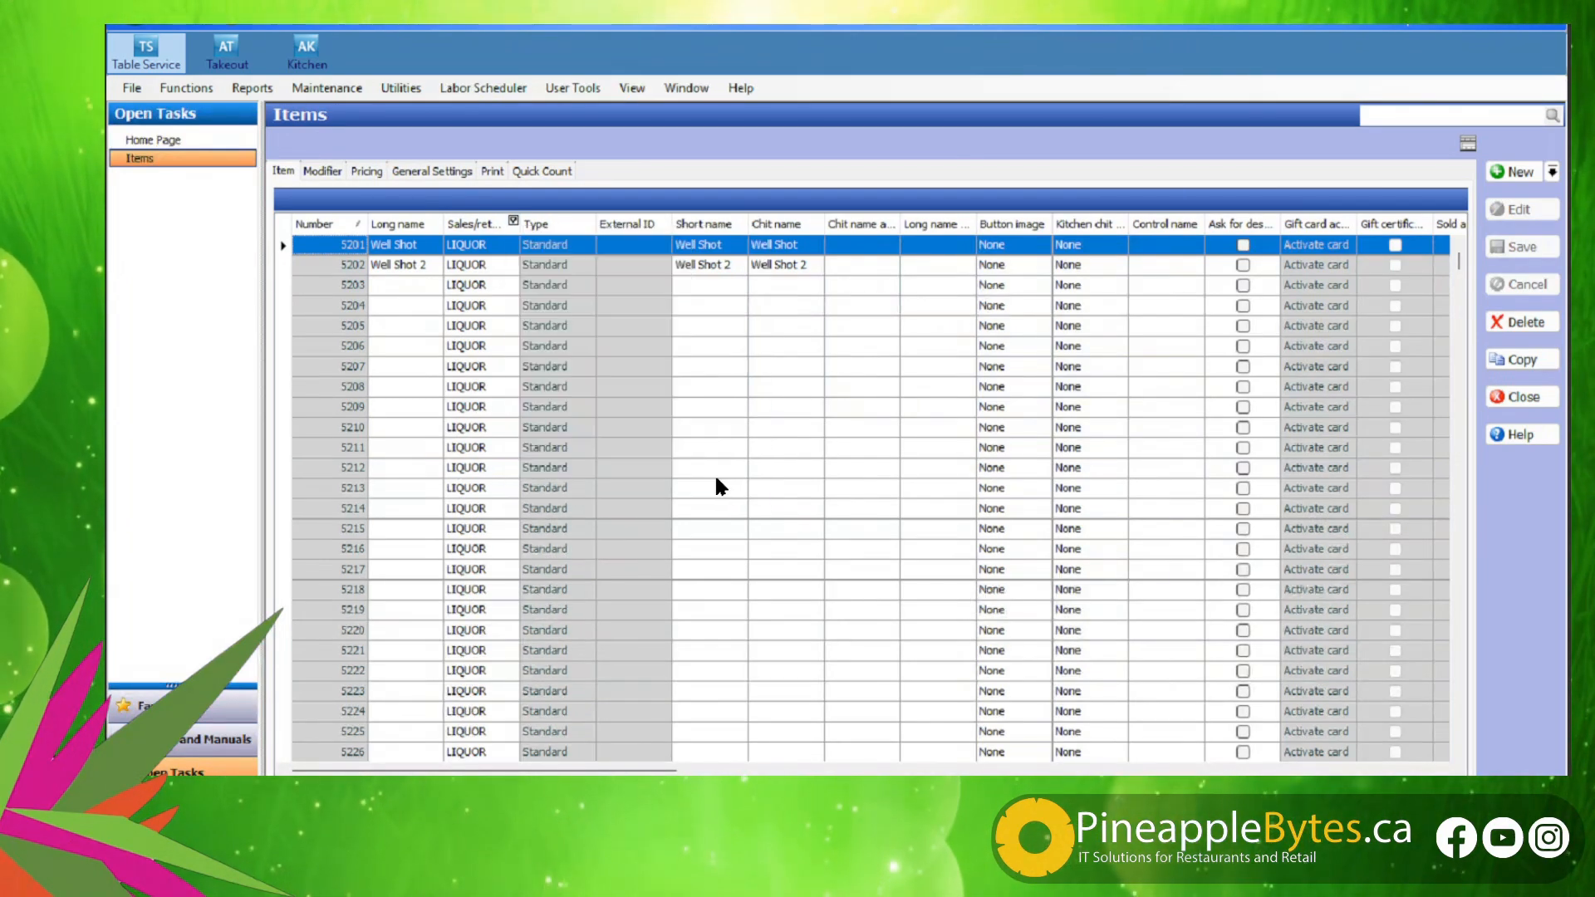
scroll(791, 453, right, 5)
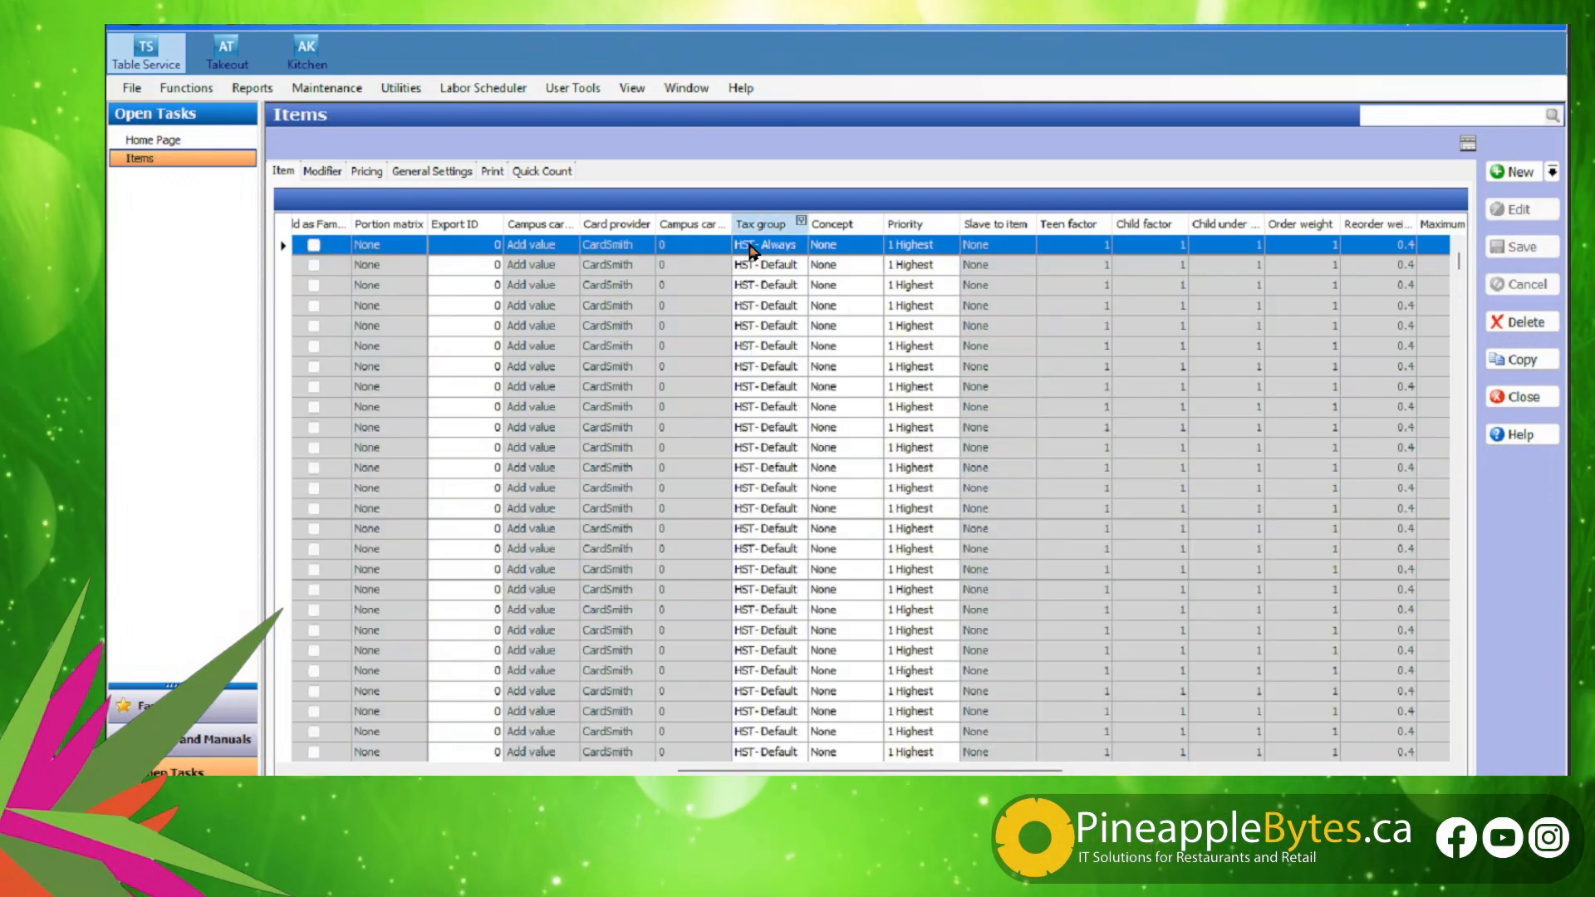
drag(761, 224, 432, 261)
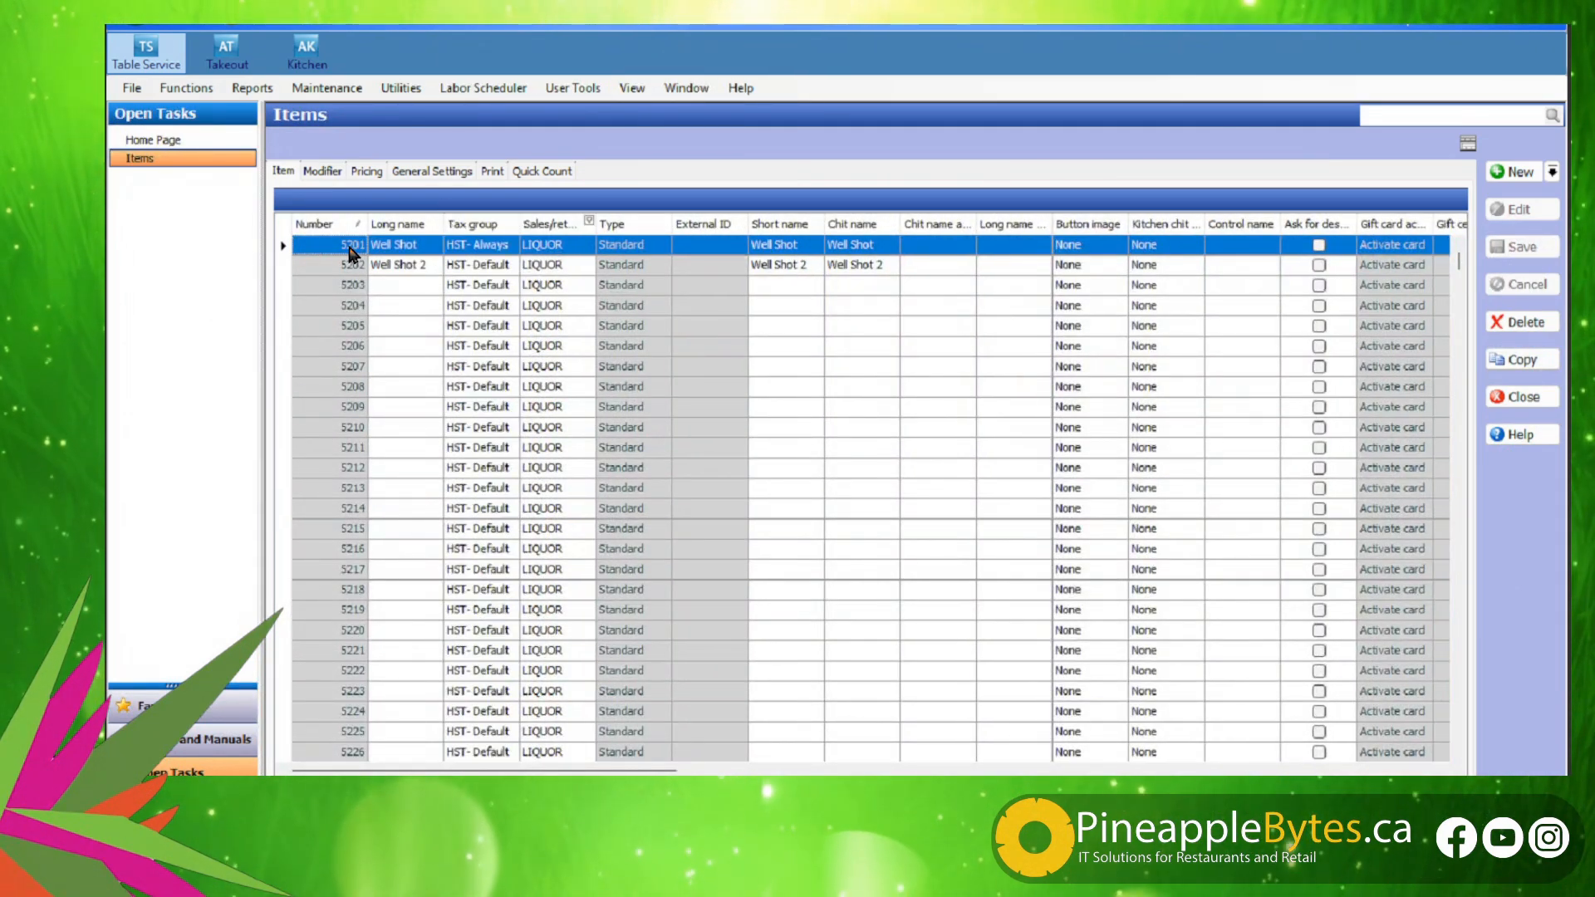
- Assign the HST- Always tax group to liquor items 5201 through 5226 at once and save
shift+click(356, 745)
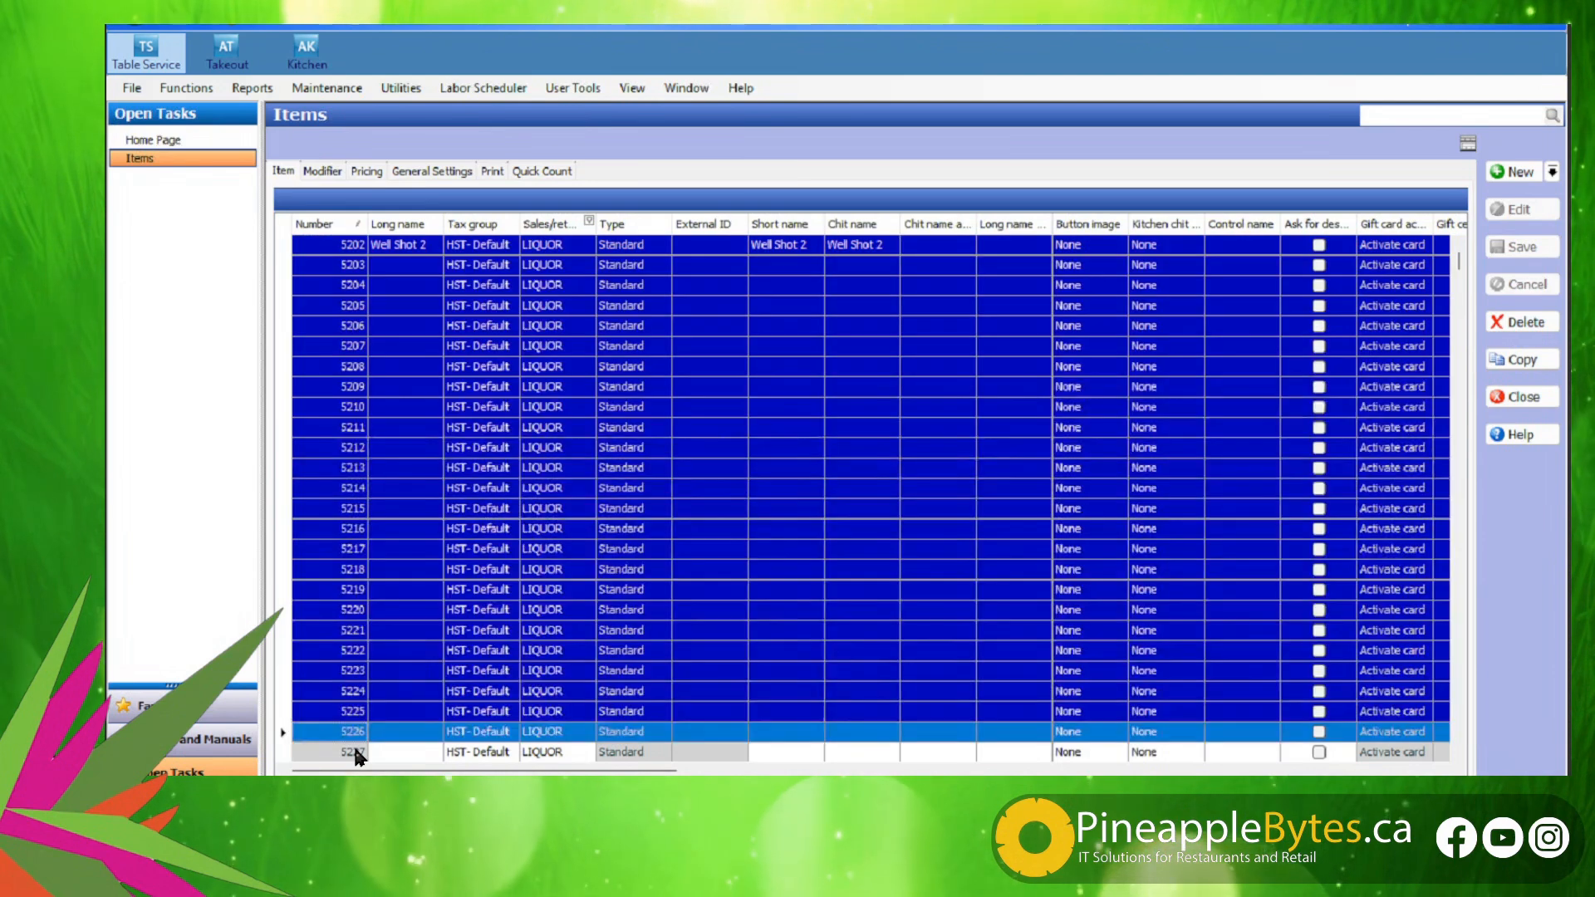
click(509, 733)
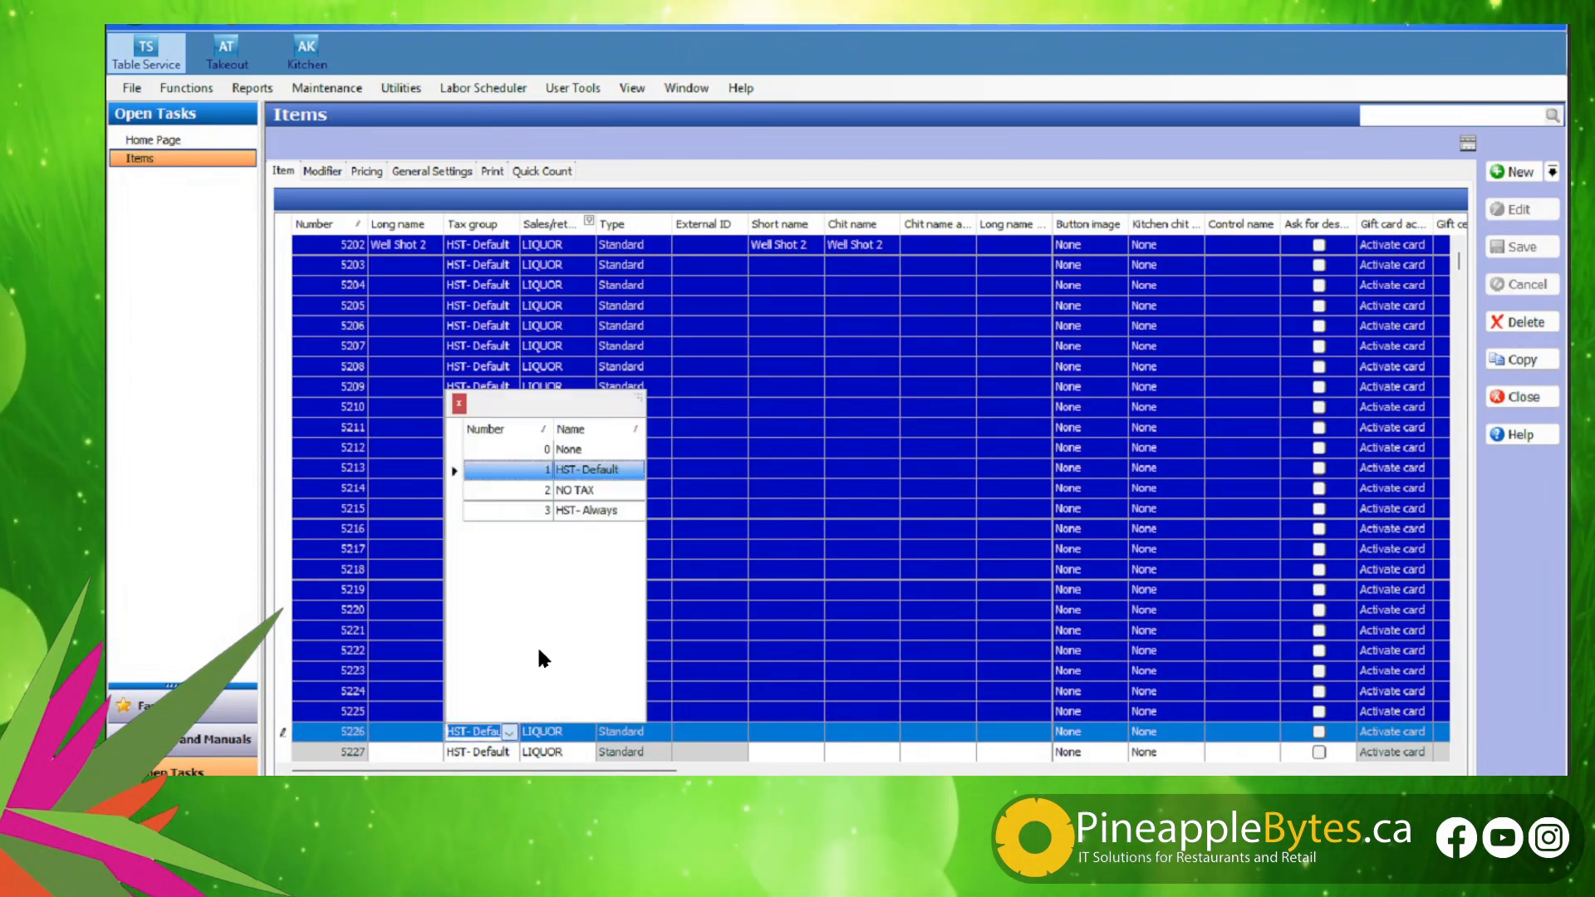
click(590, 510)
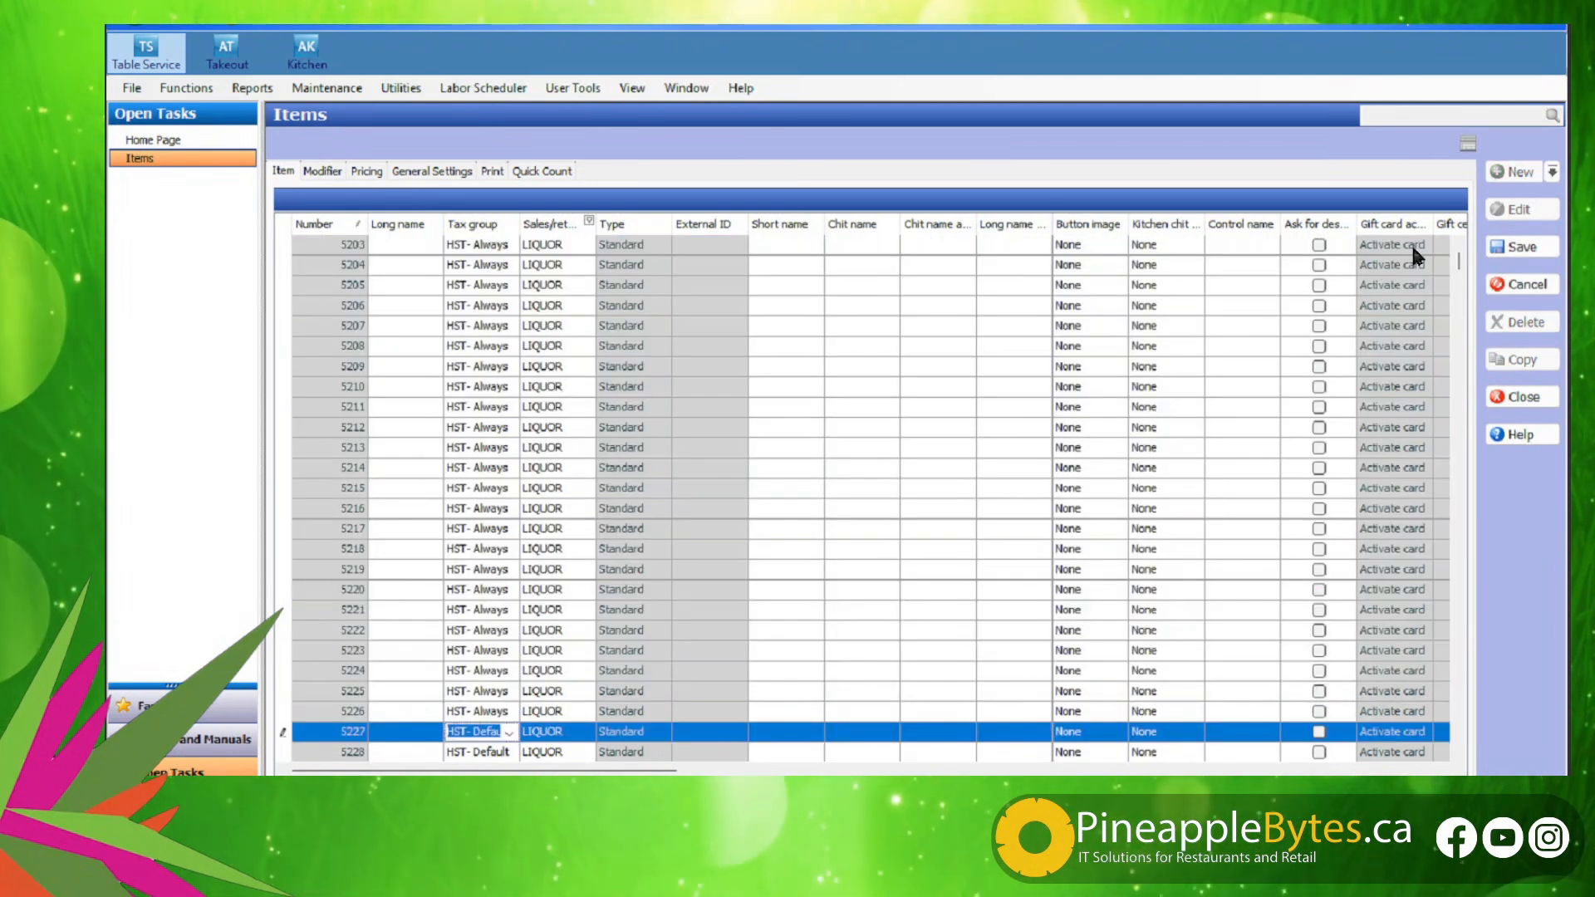
click(1519, 245)
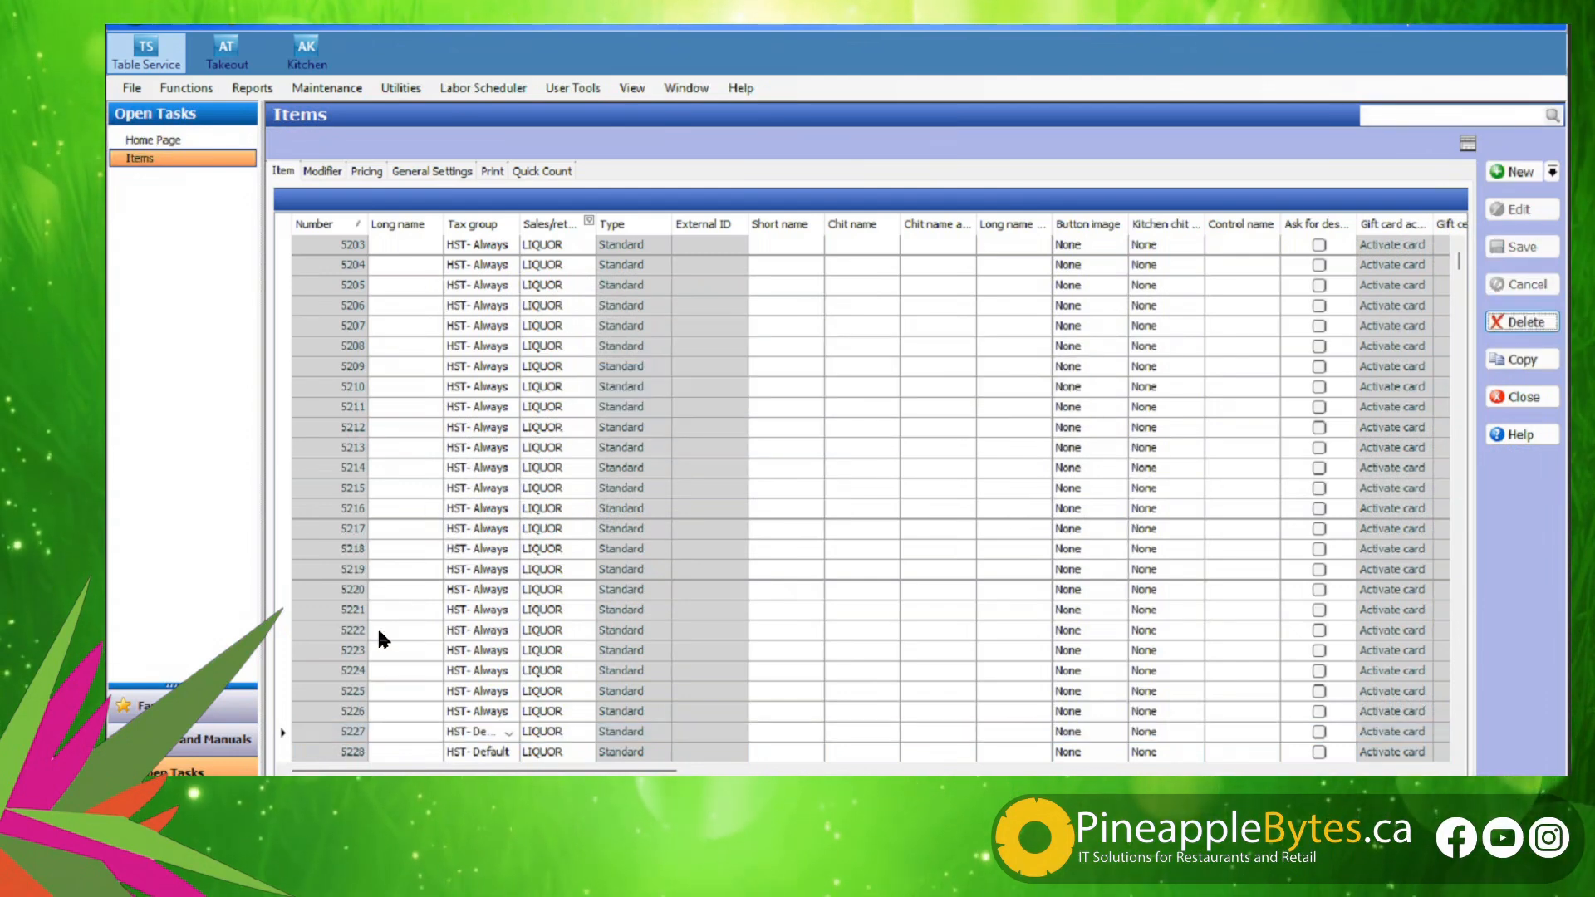
- Assign the HST- Always tax group to liquor items 5227 through 5273 in bulk and save
scroll(347, 653, down, 4)
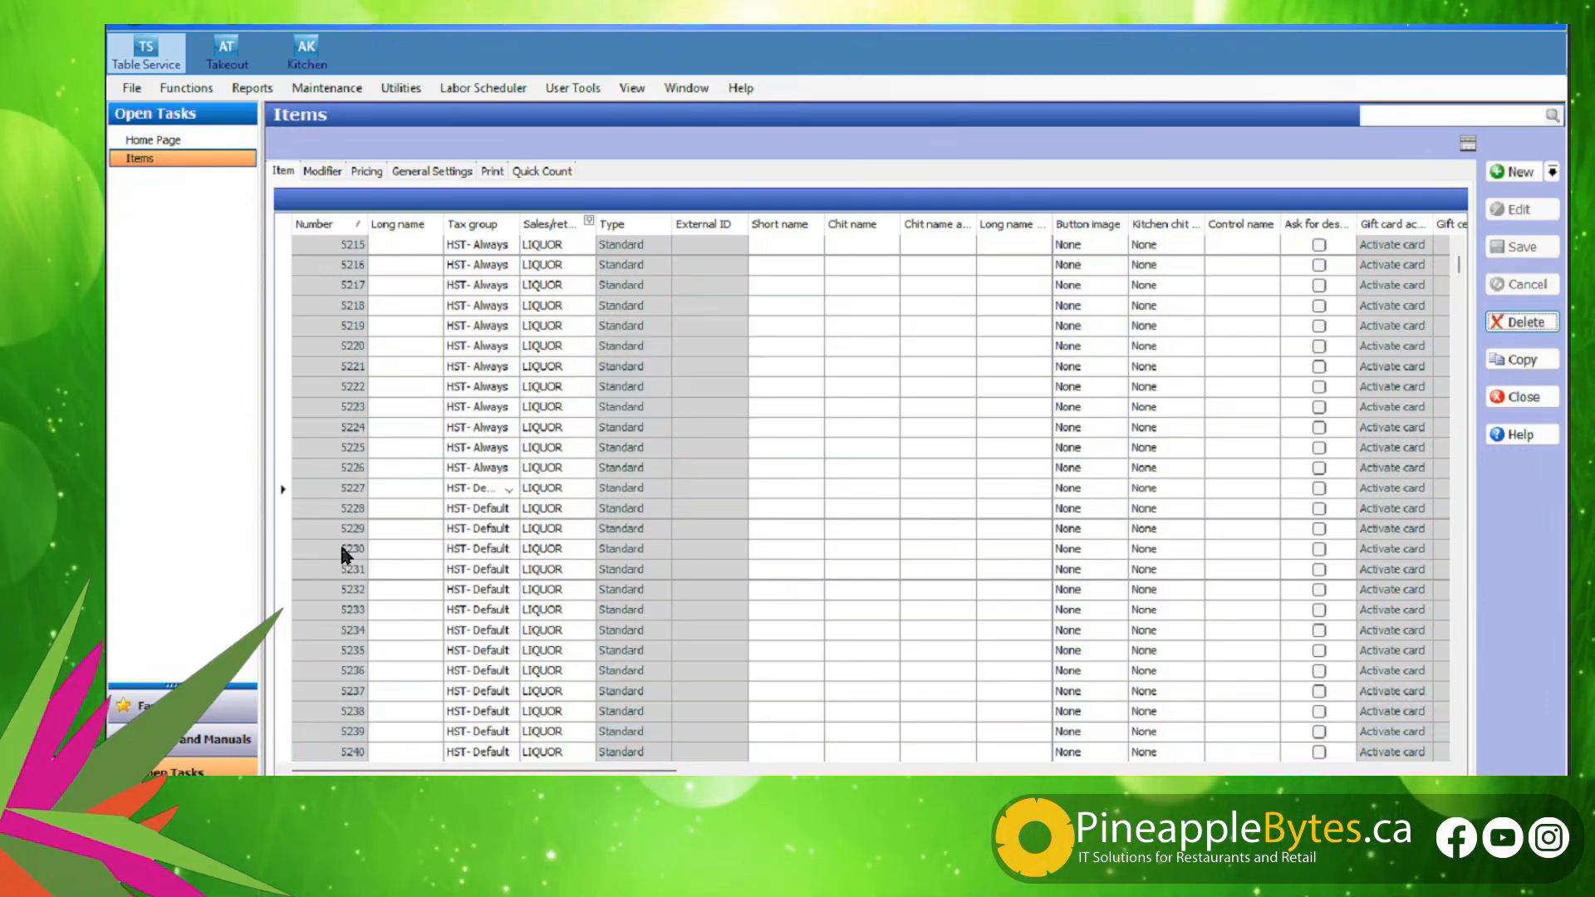
click(342, 489)
scroll(336, 511, down, 12)
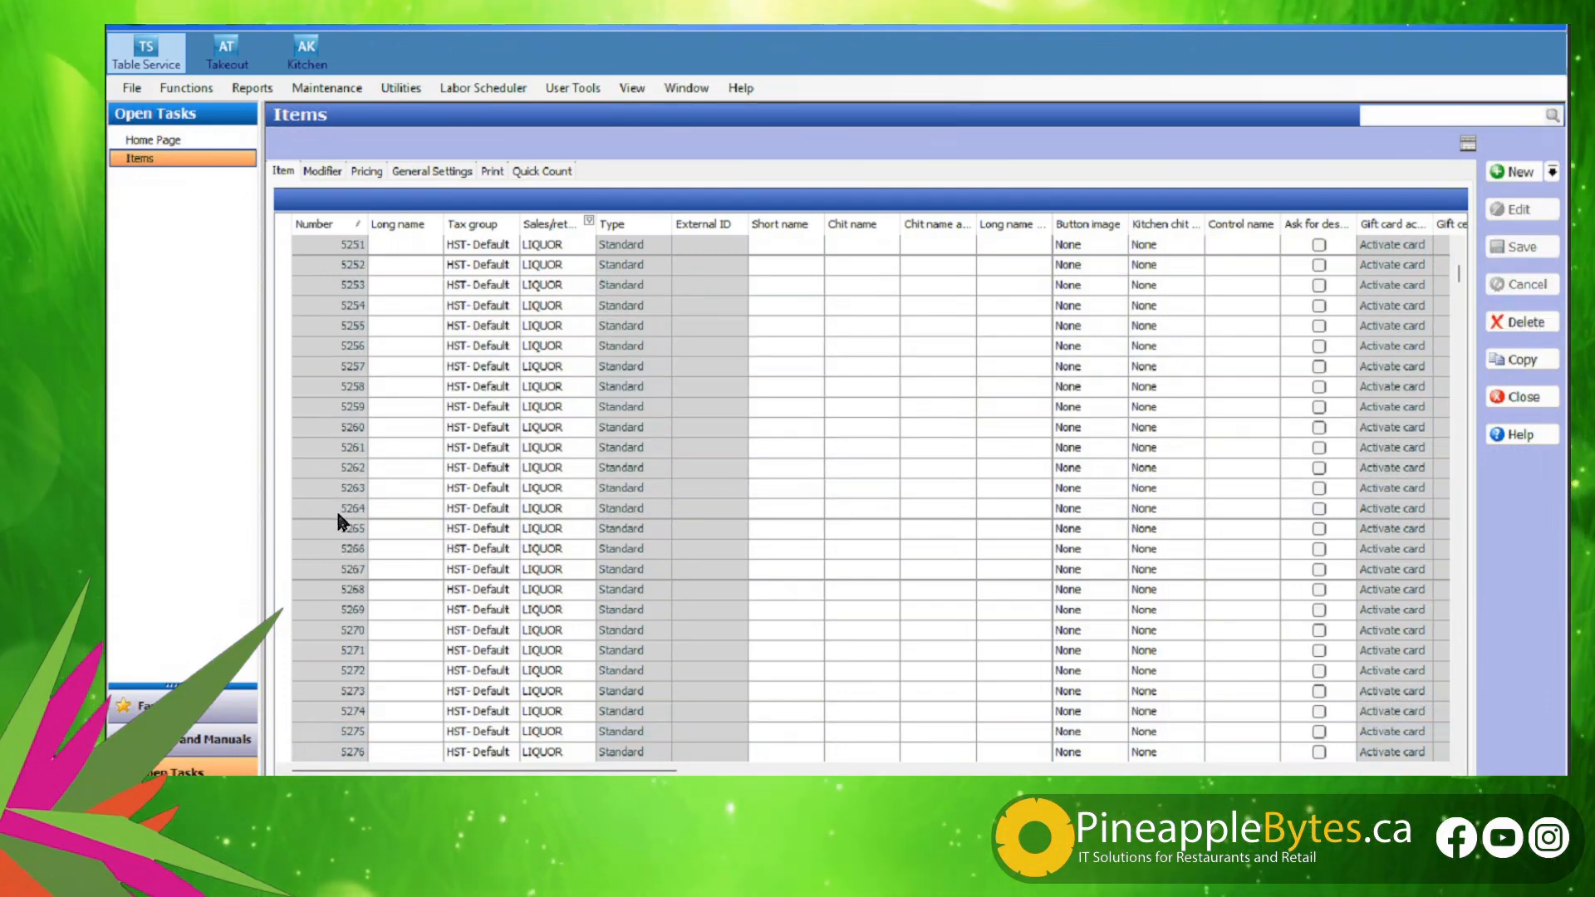
shift+click(337, 690)
click(502, 692)
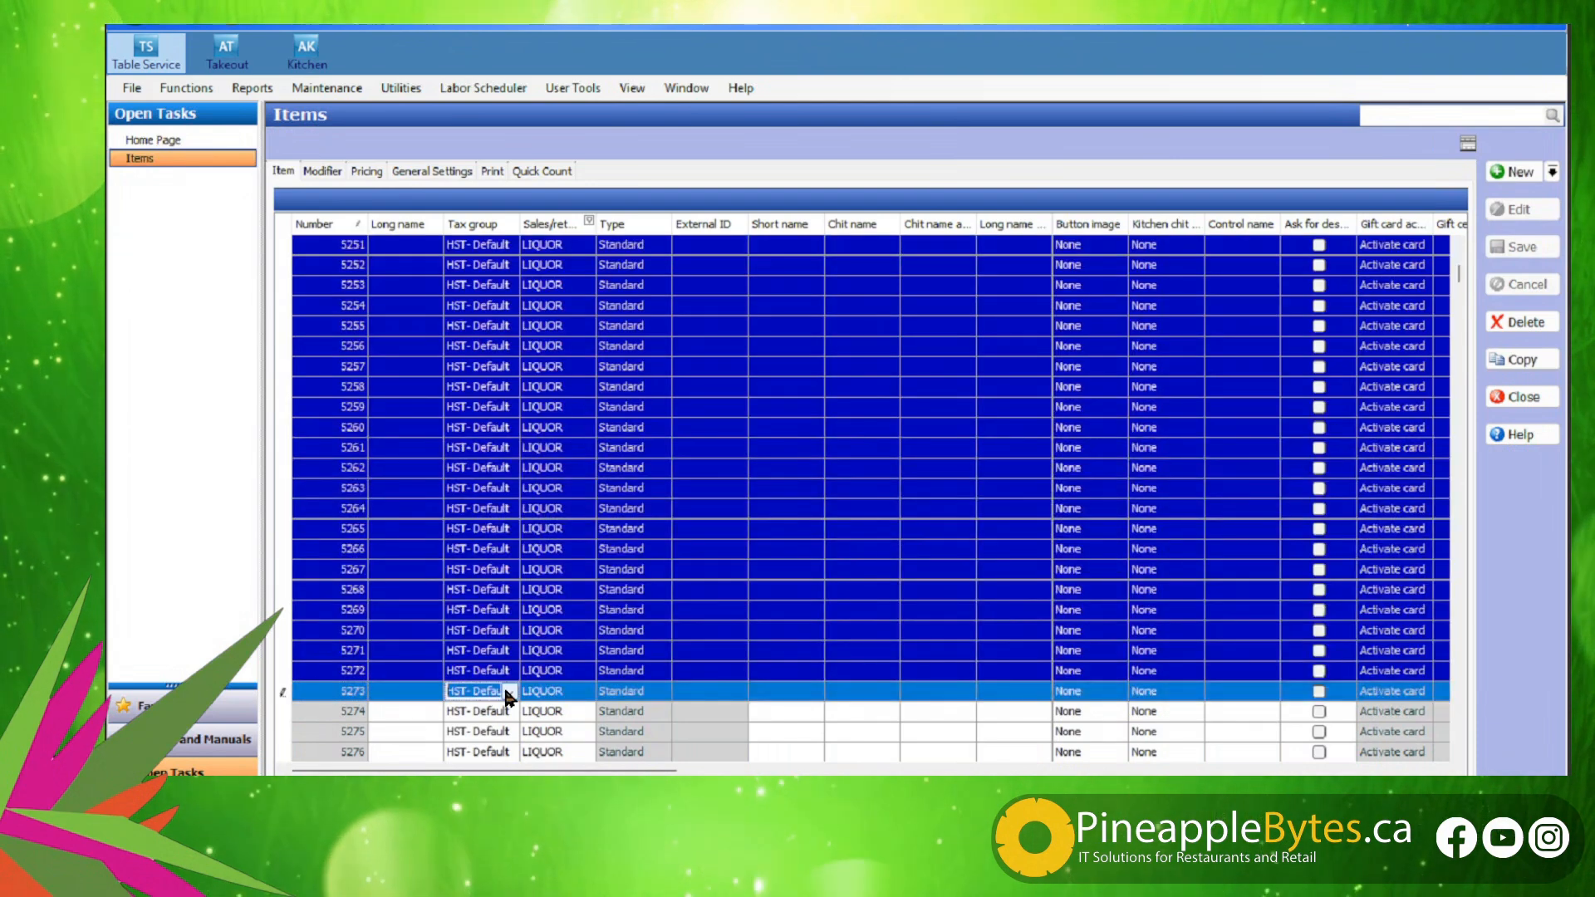
click(510, 692)
click(581, 495)
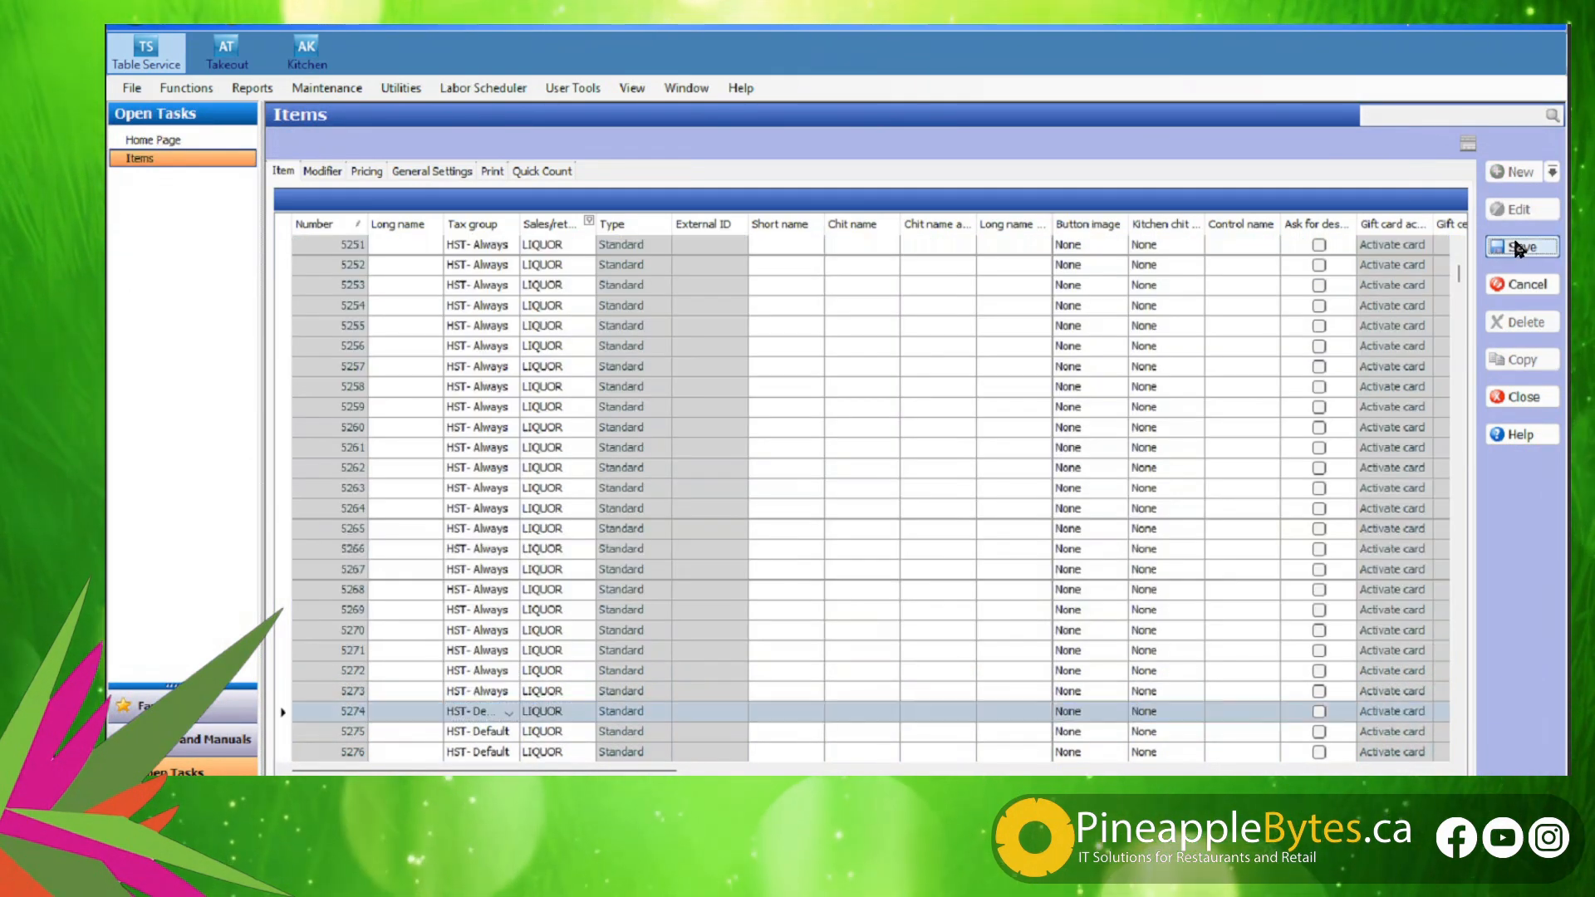
click(1514, 243)
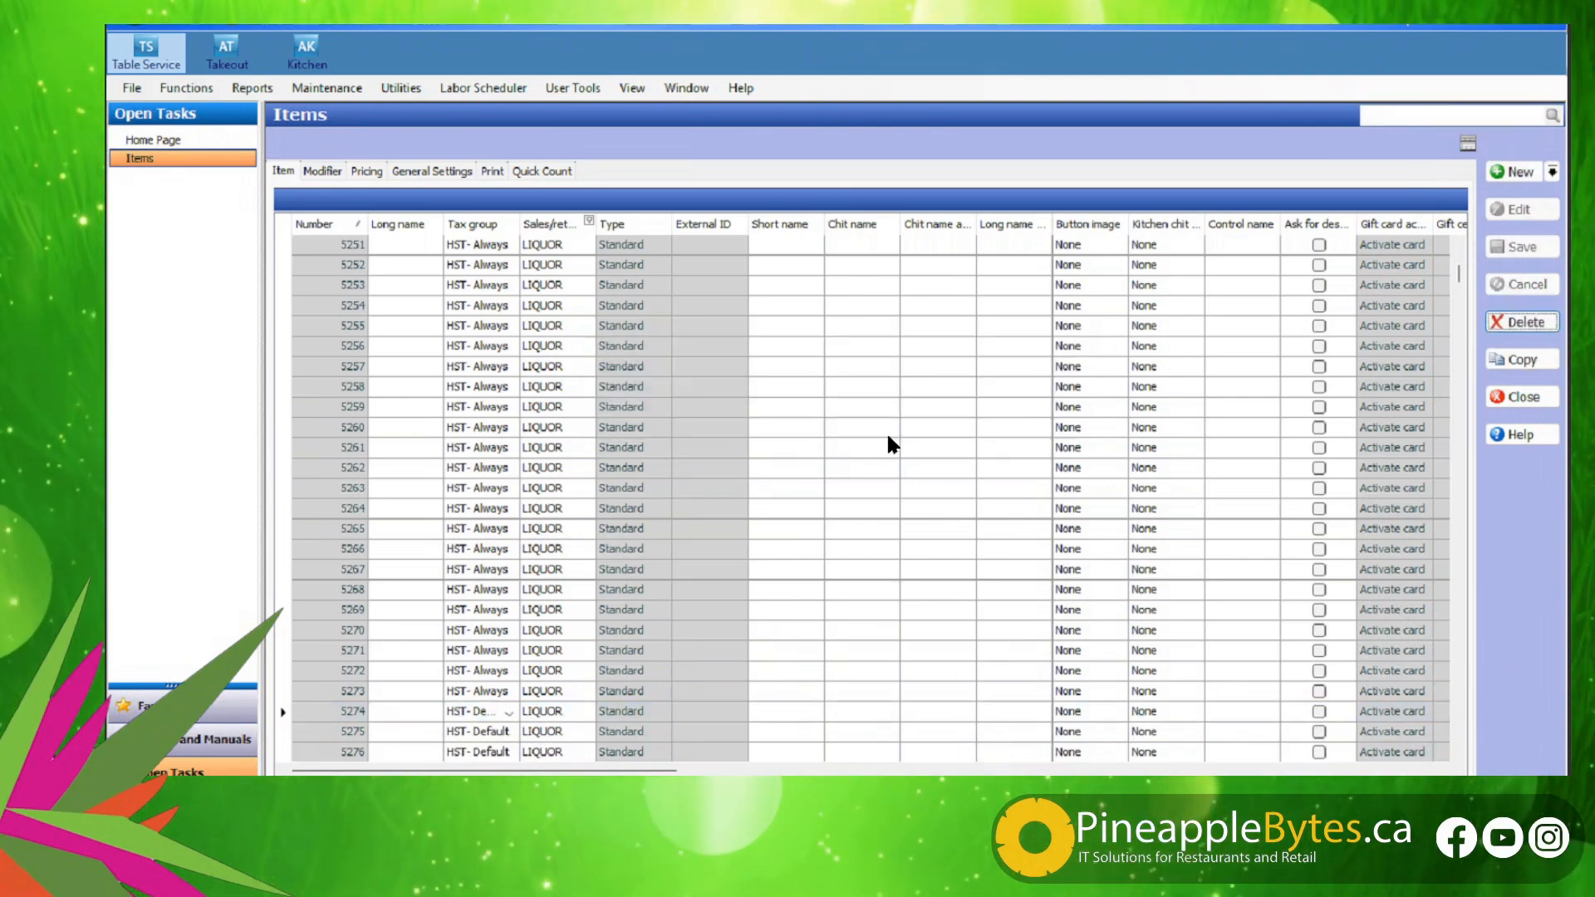
- Filter the liquor items grid to those whose tax group is HST- Default
scroll(888, 443, down, 3)
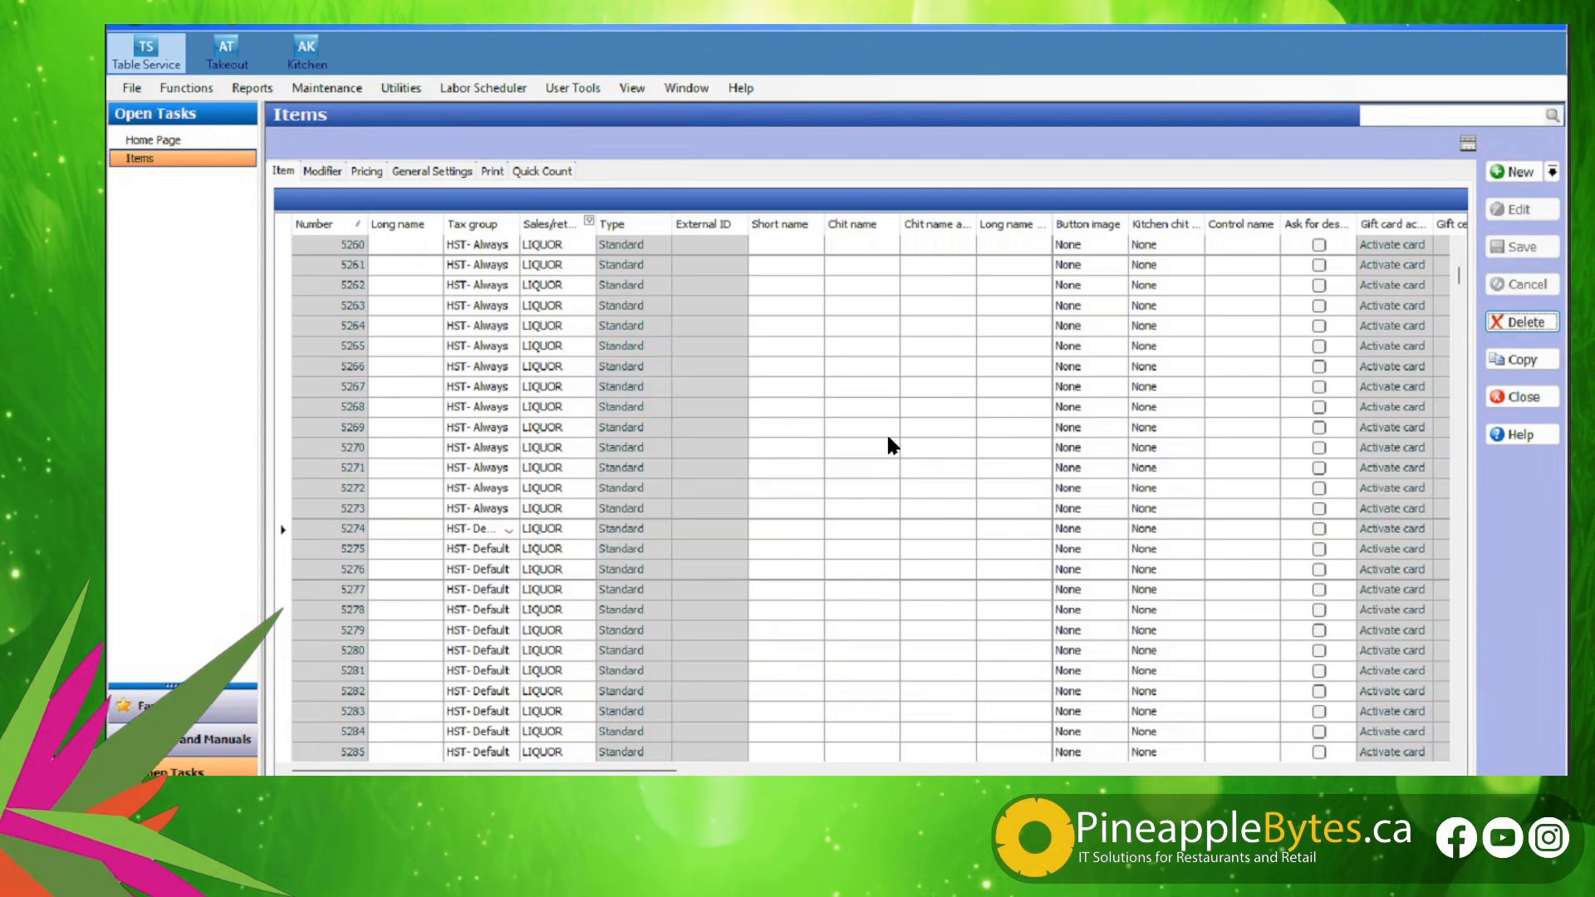
click(513, 221)
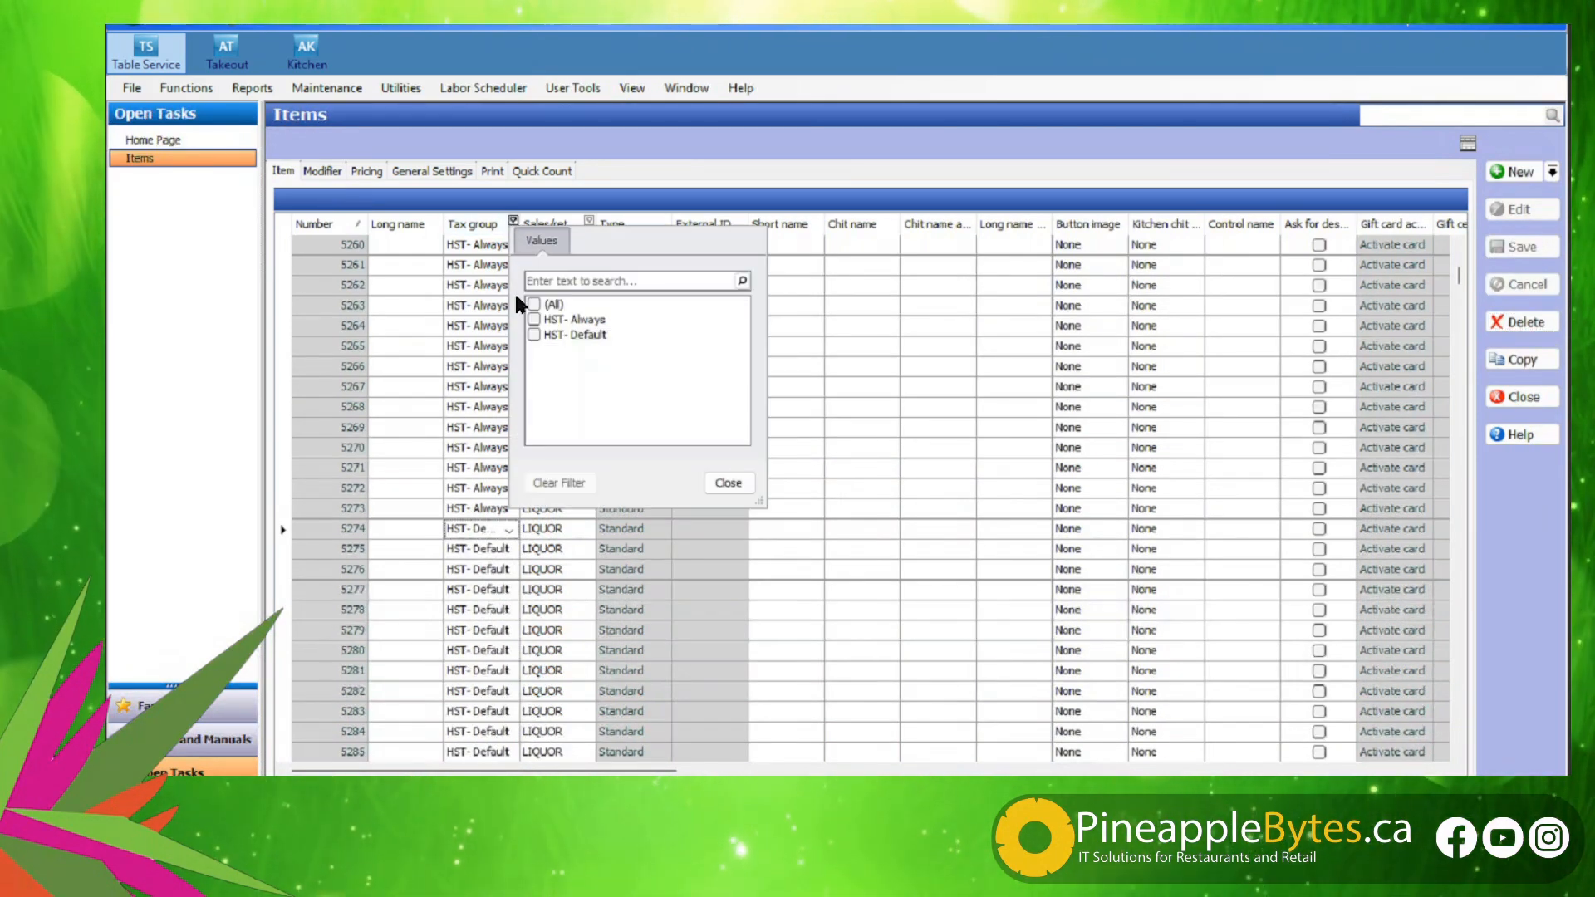
click(534, 335)
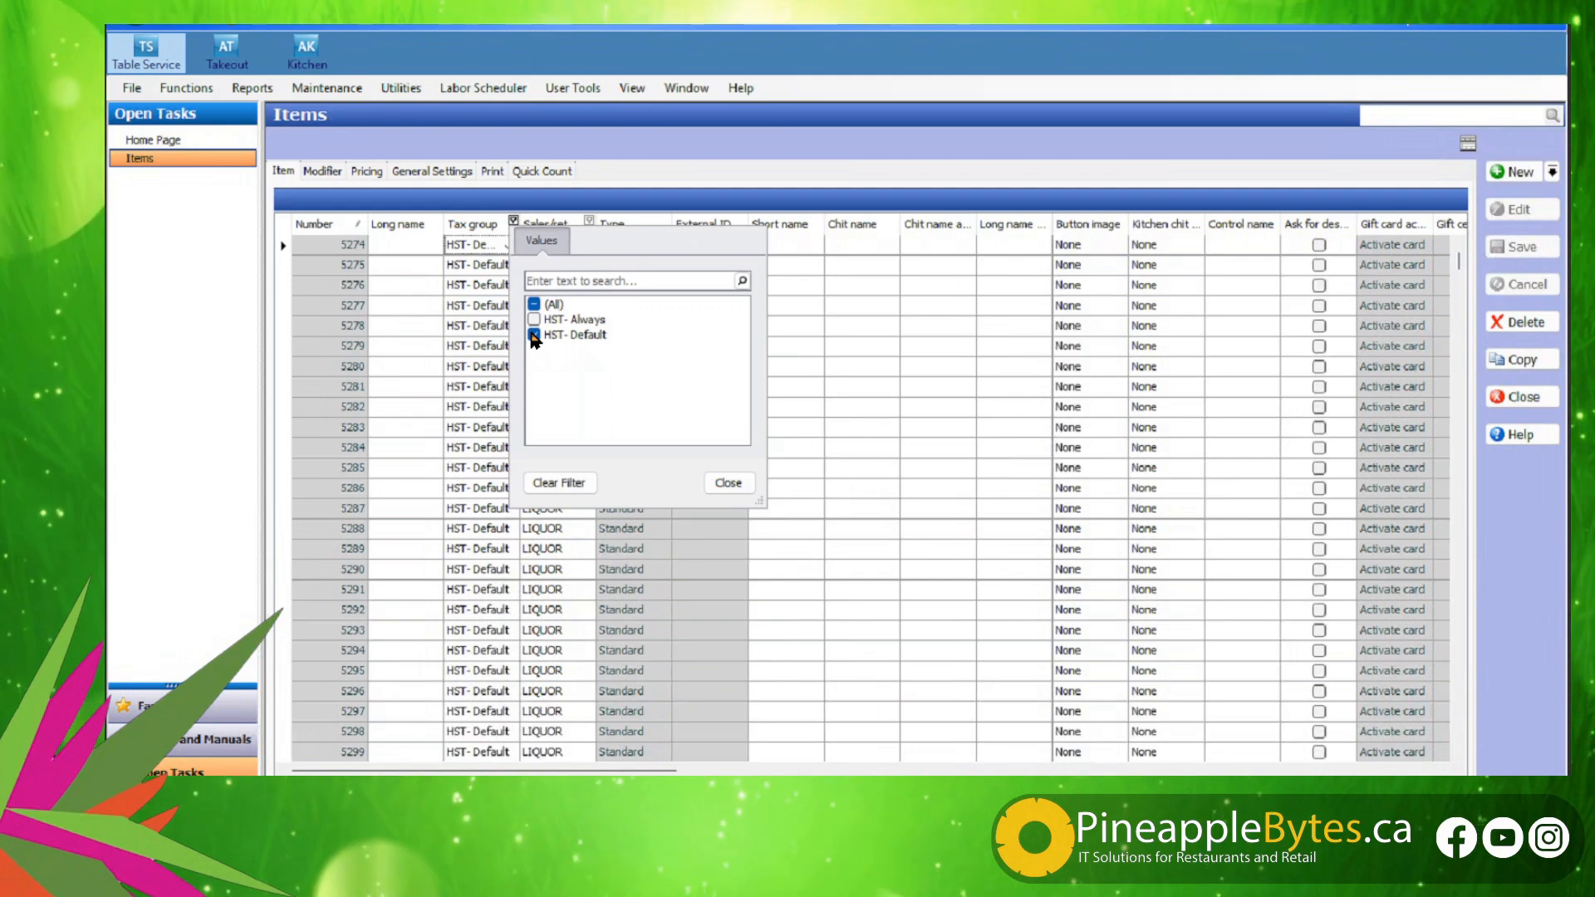
click(719, 485)
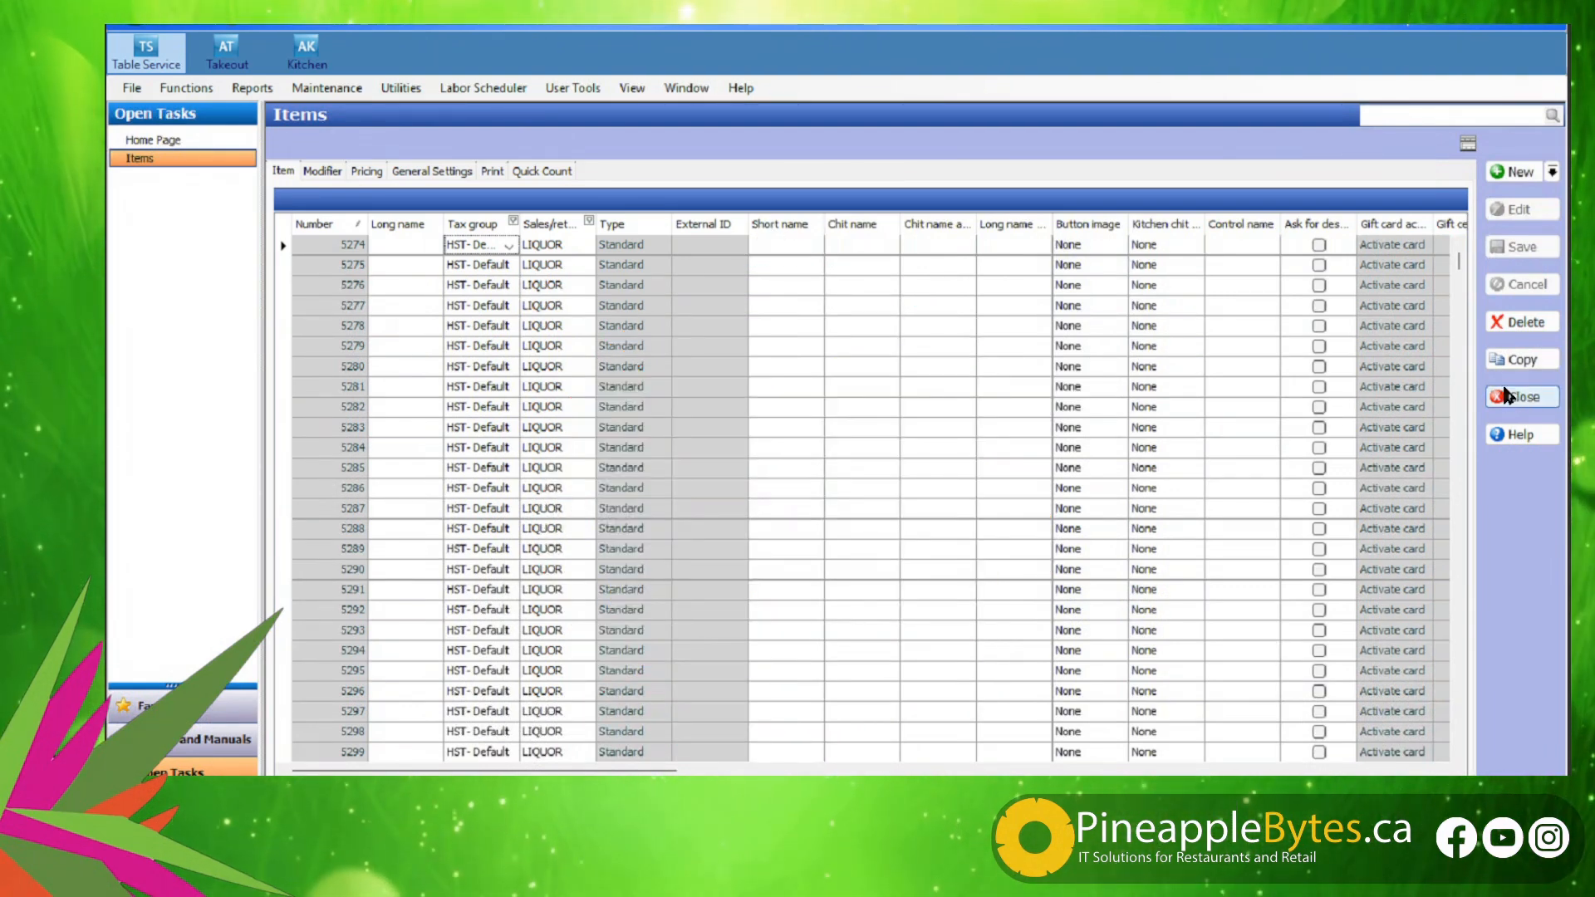
- Close the items grid and open Tax Group maintenance
click(1508, 394)
click(326, 89)
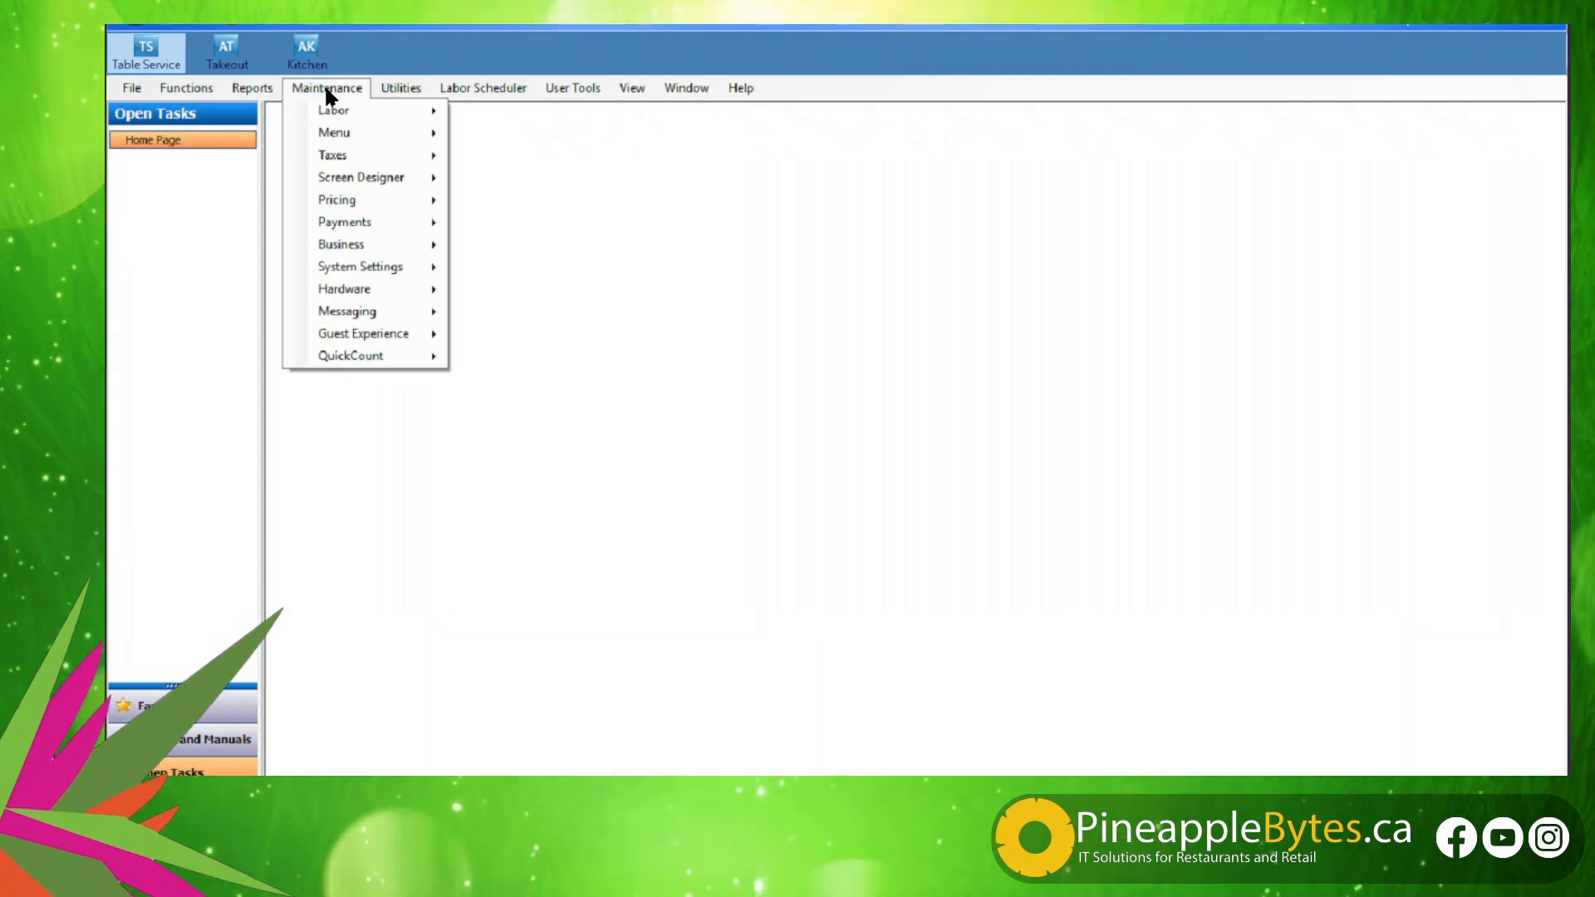
mouse_move(335, 161)
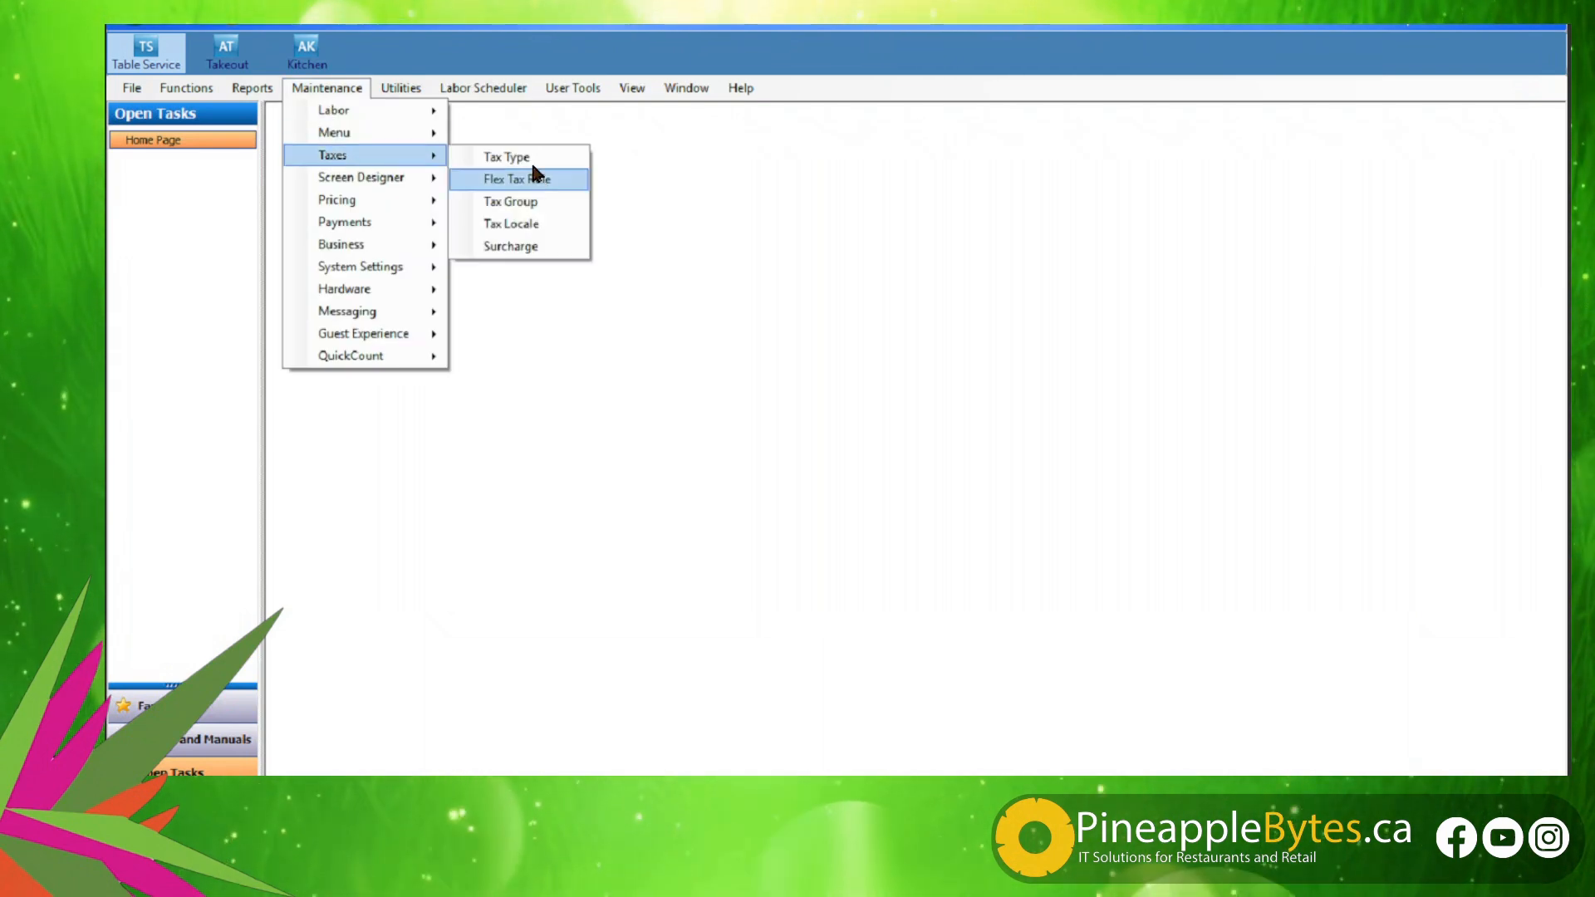
click(525, 202)
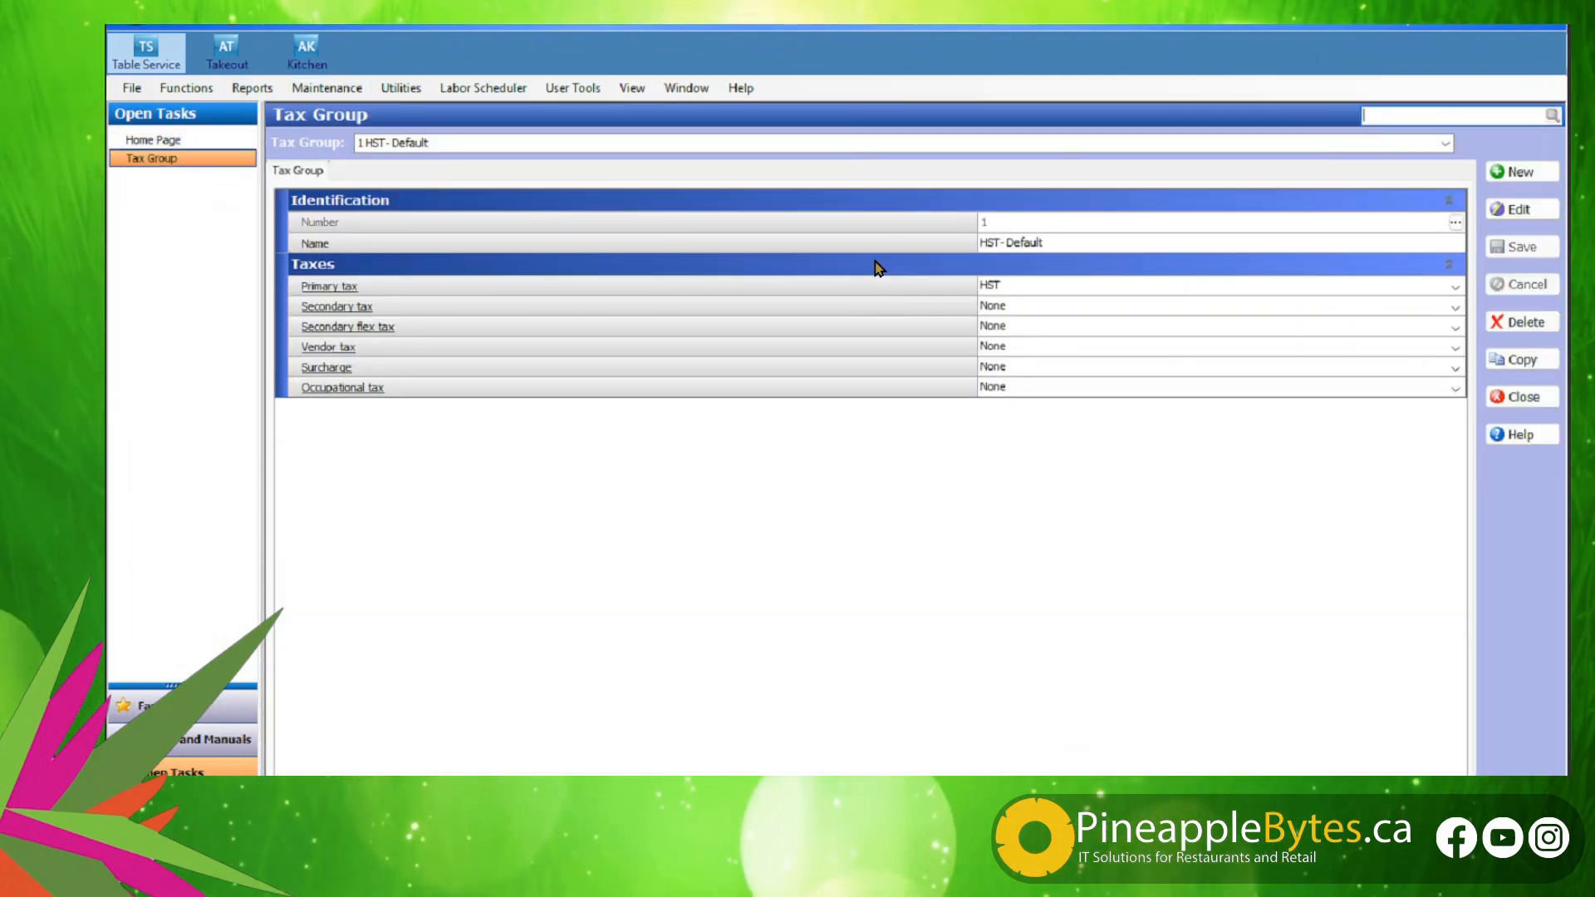
- Set the primary tax of the HST- Default tax group to No Tax and save
click(1454, 286)
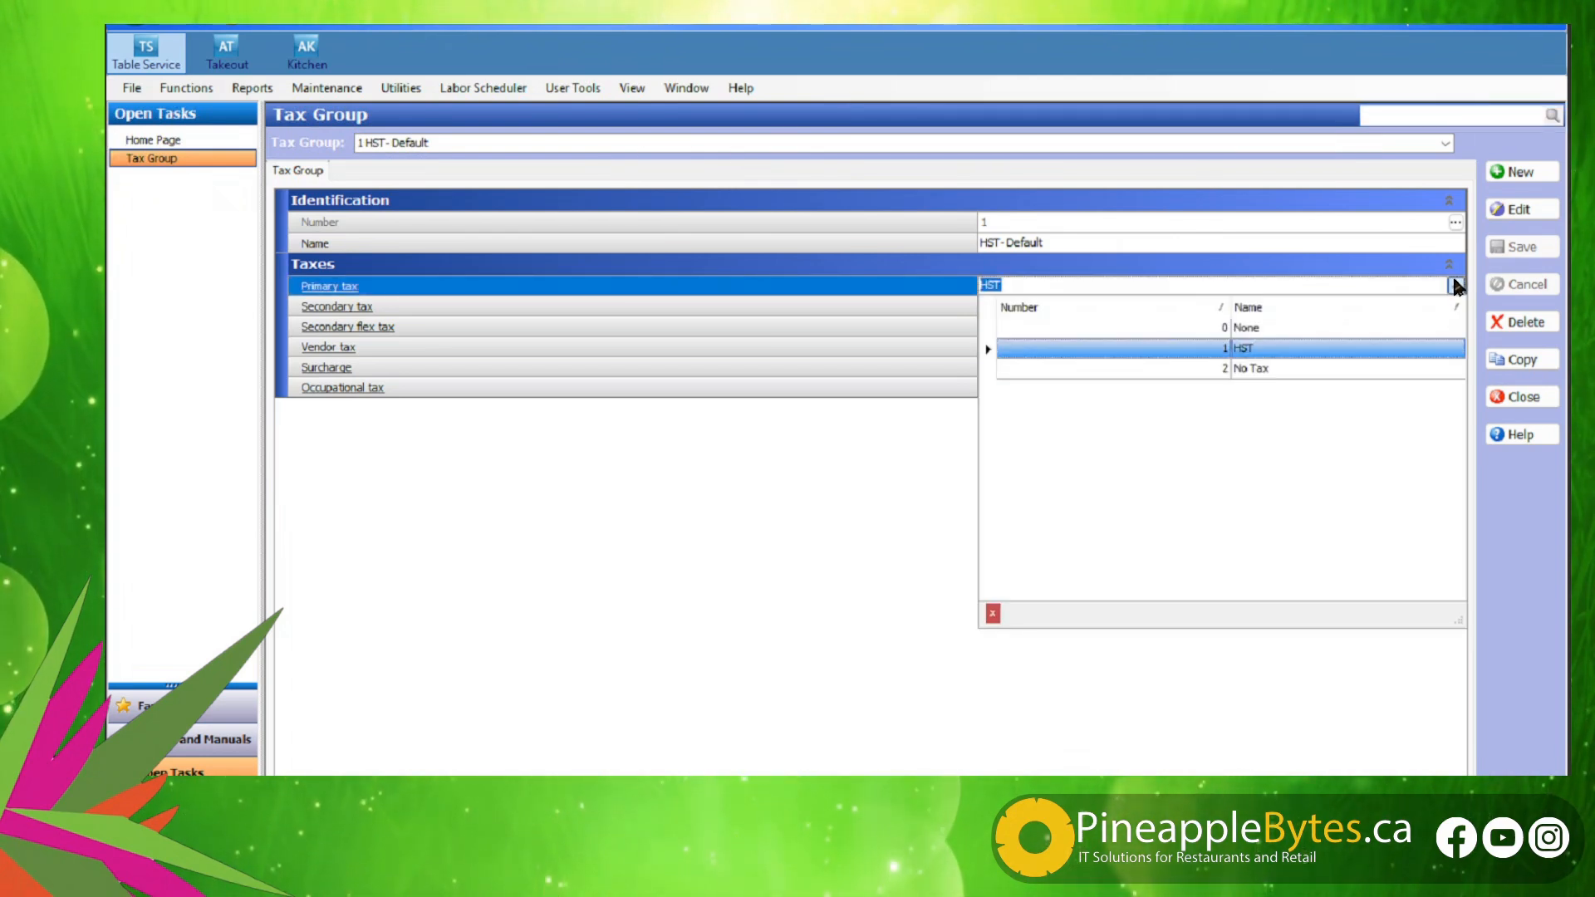
click(1273, 366)
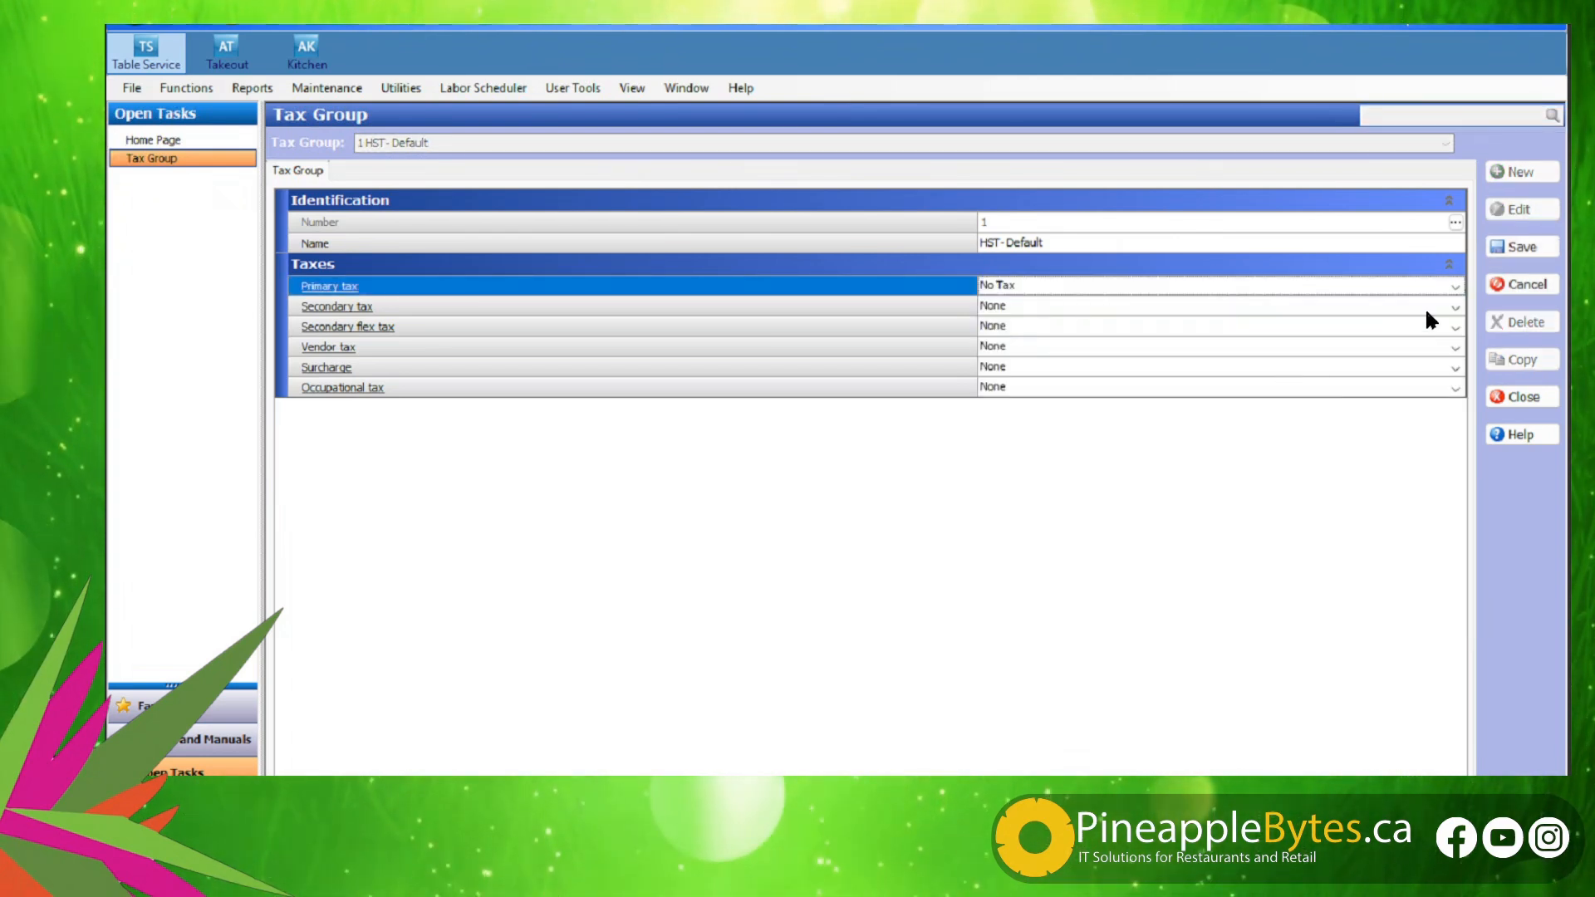
click(1523, 243)
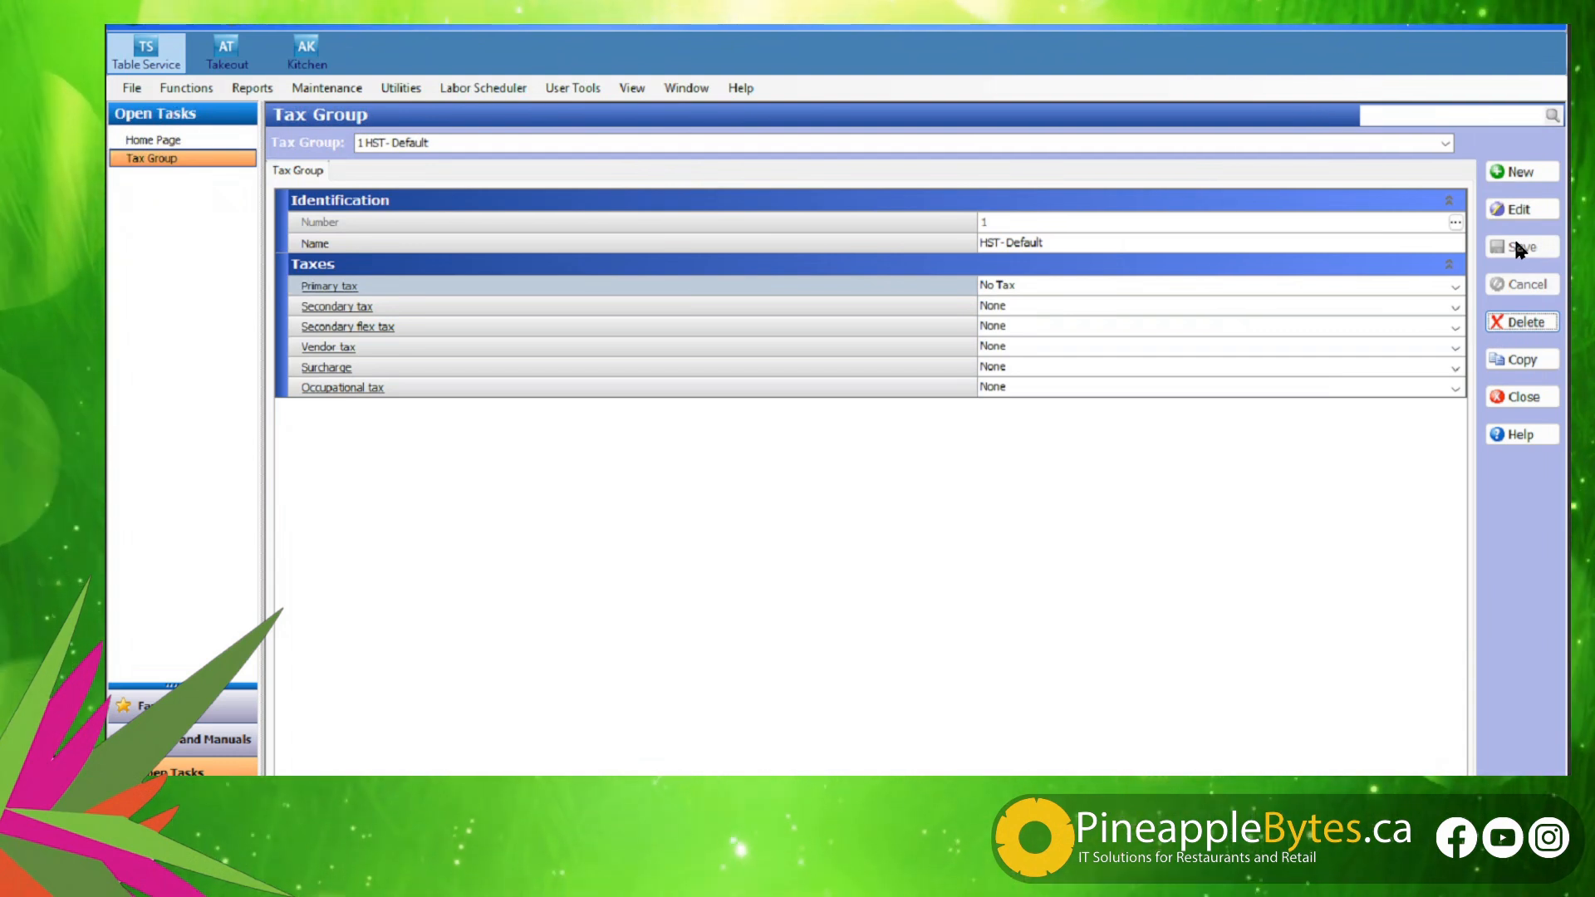
- Set the primary tax of the HST- Default tax group back to HST and save
click(1455, 285)
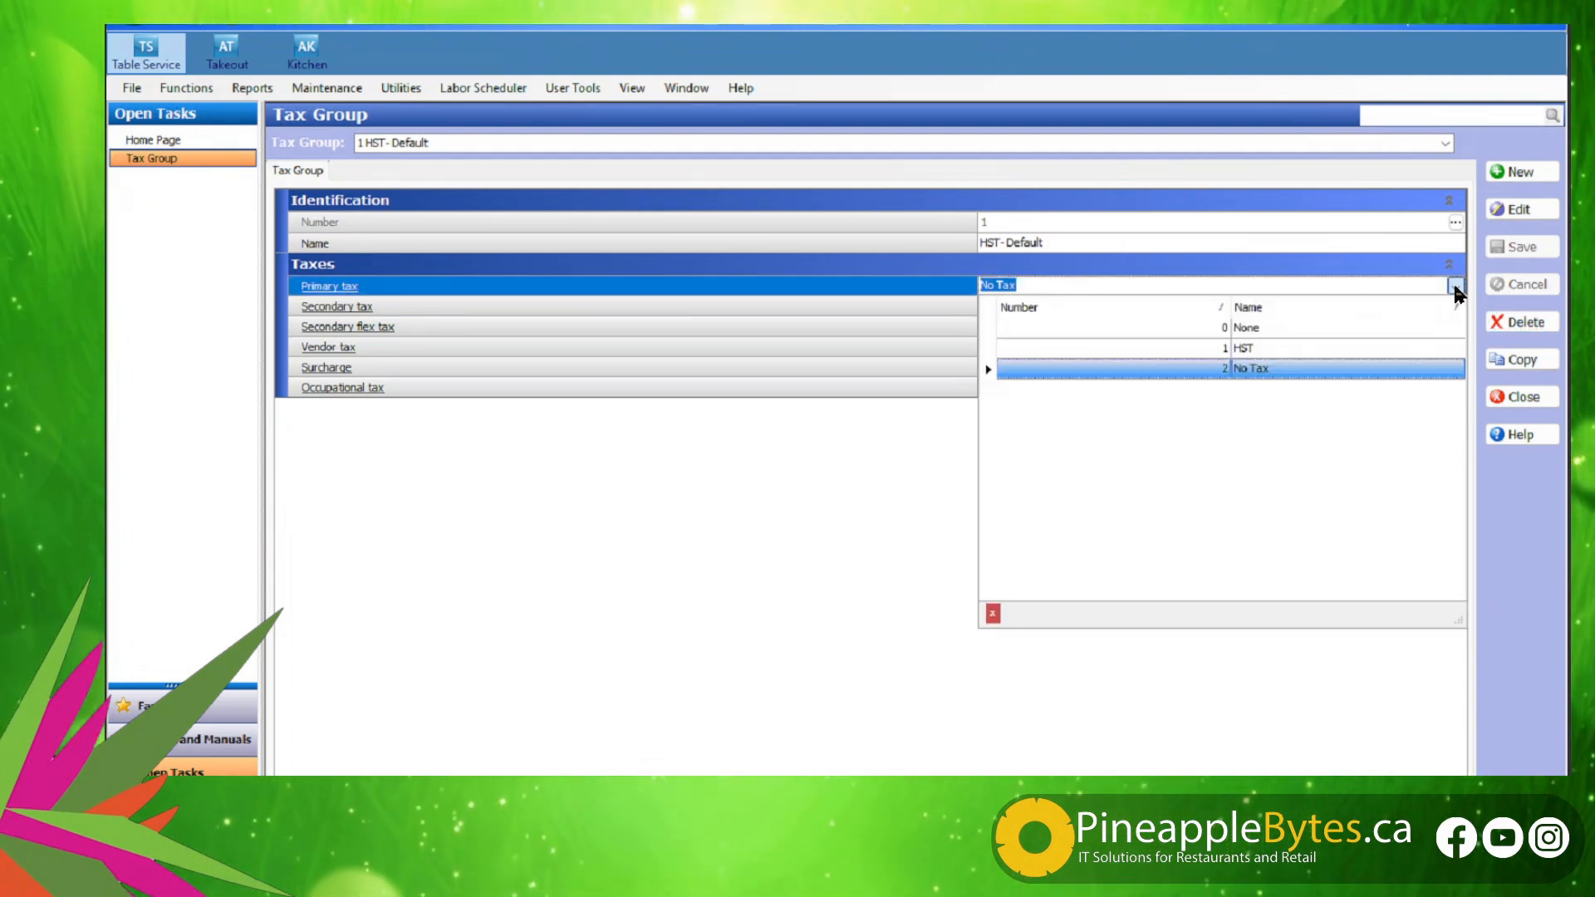
click(1306, 347)
click(1523, 246)
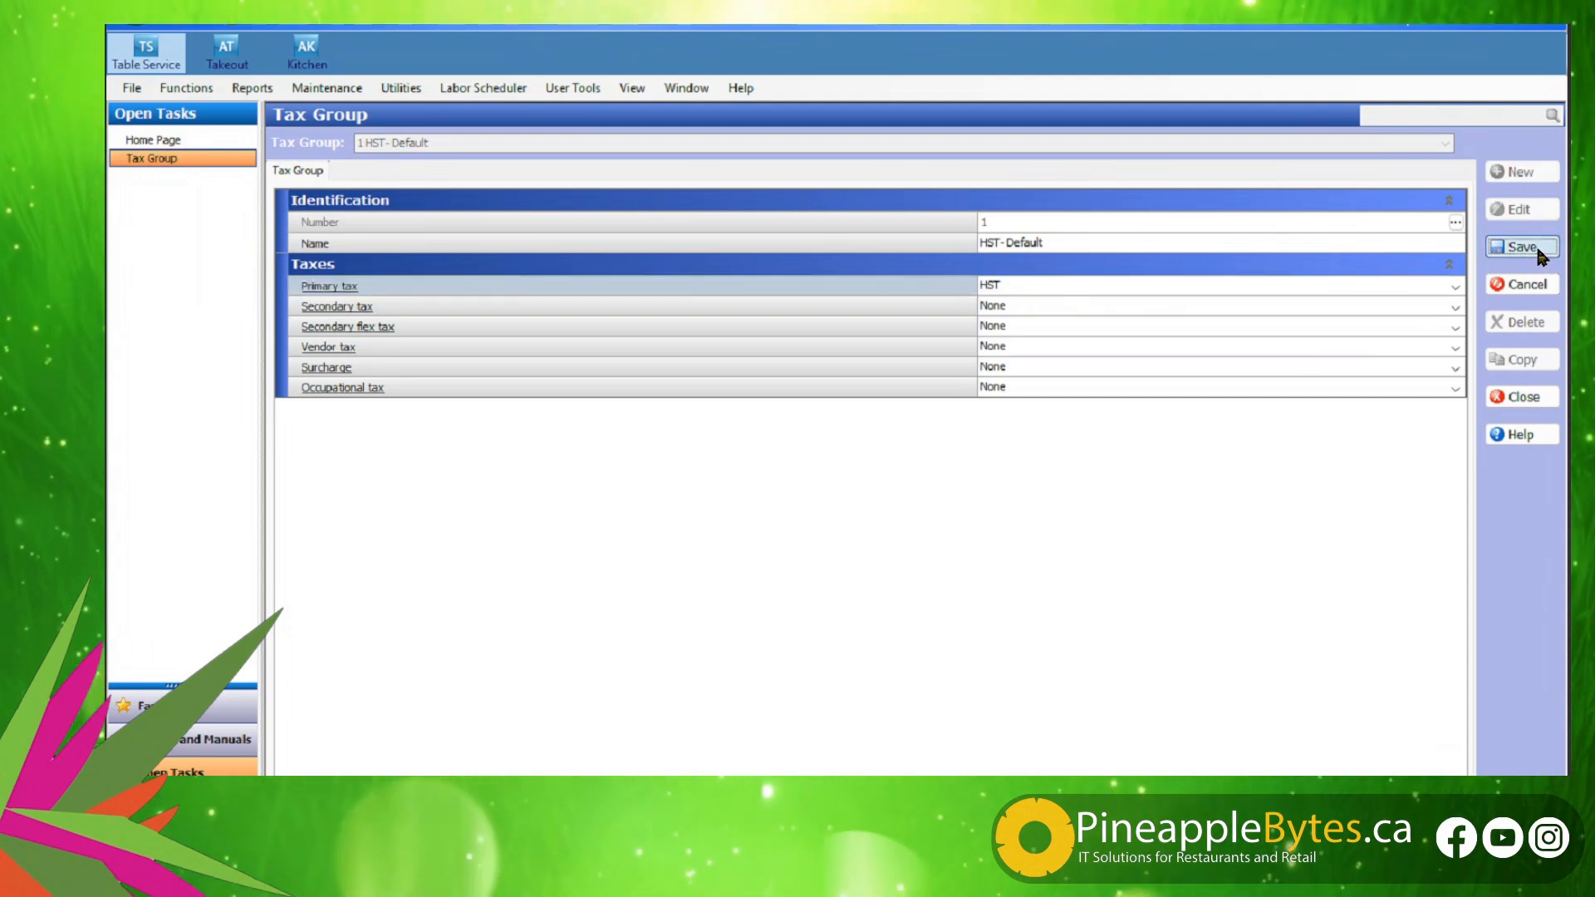
click(391, 87)
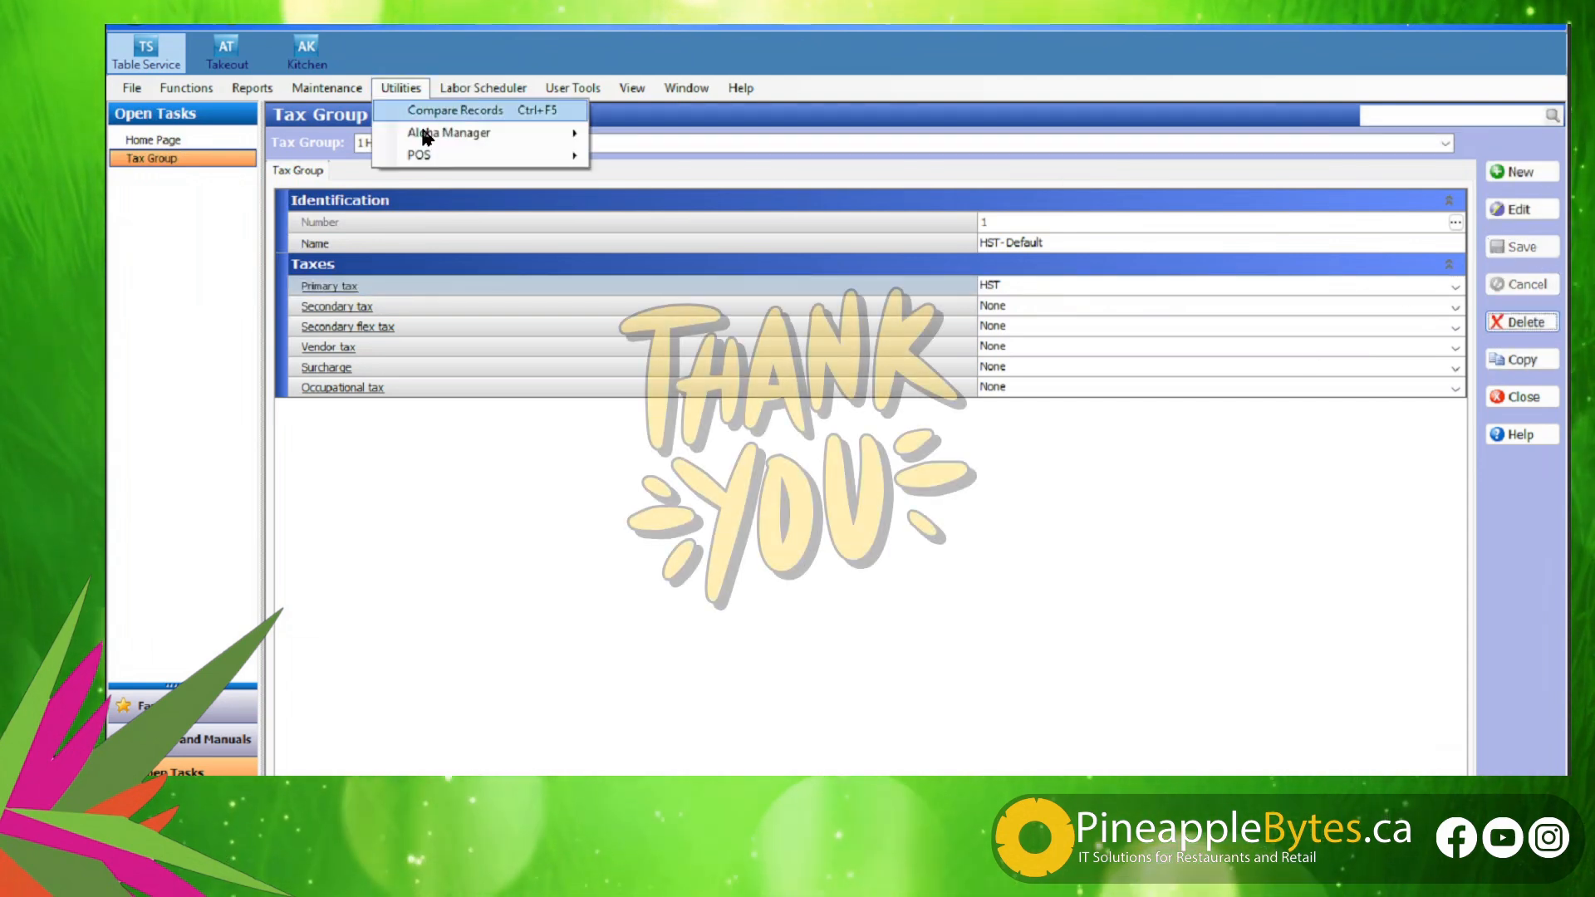
mouse_move(572, 131)
click(1065, 468)
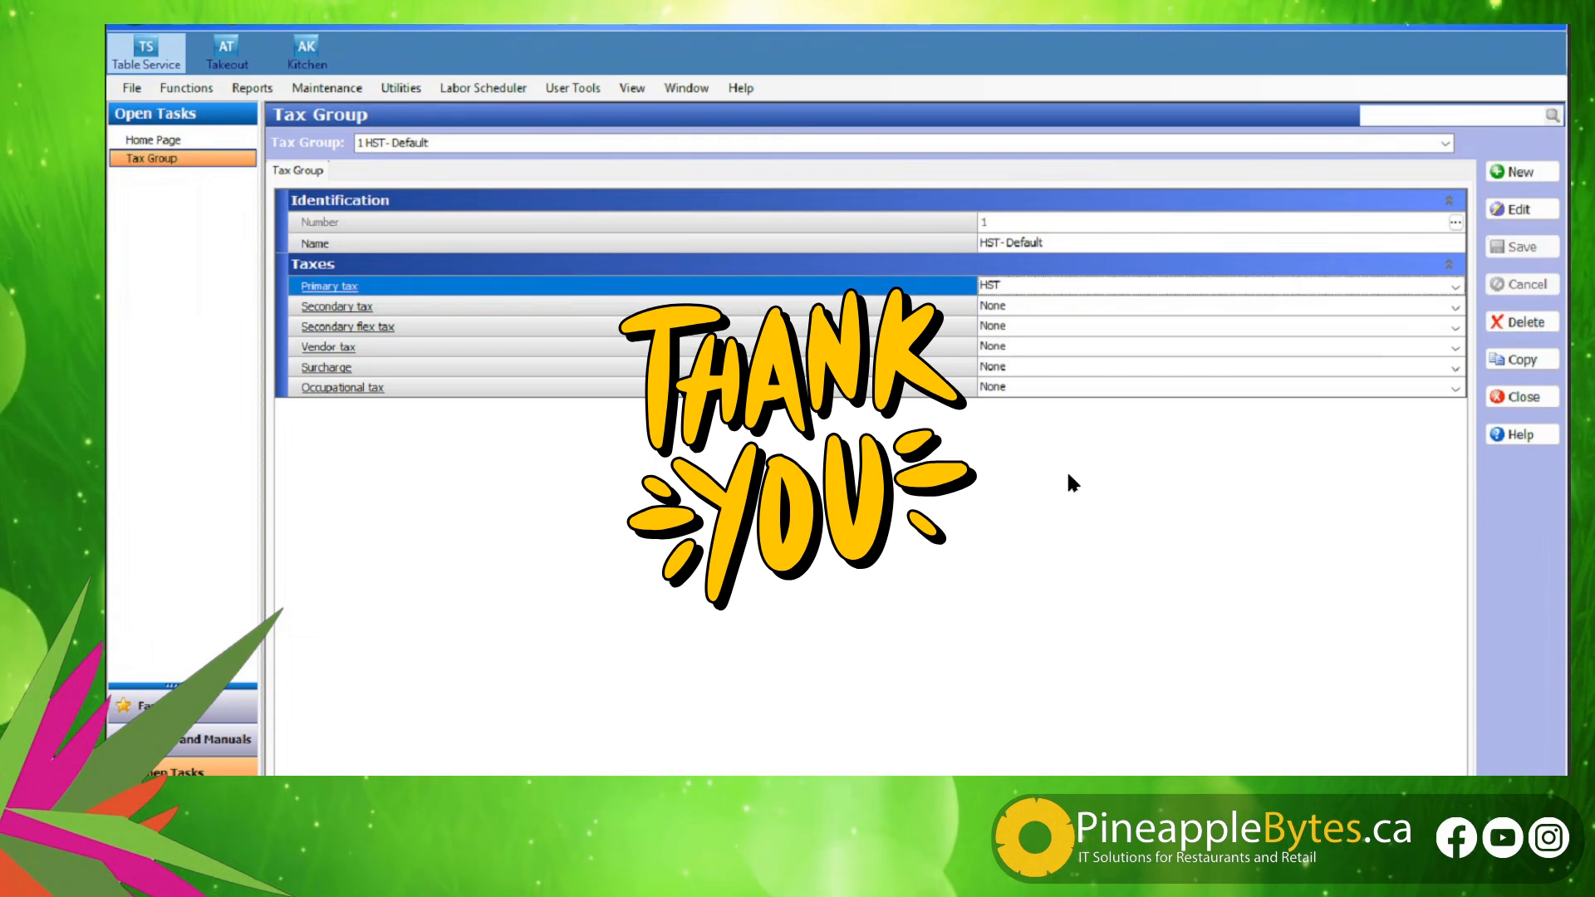
- Close the Tax Group record
click(1520, 396)
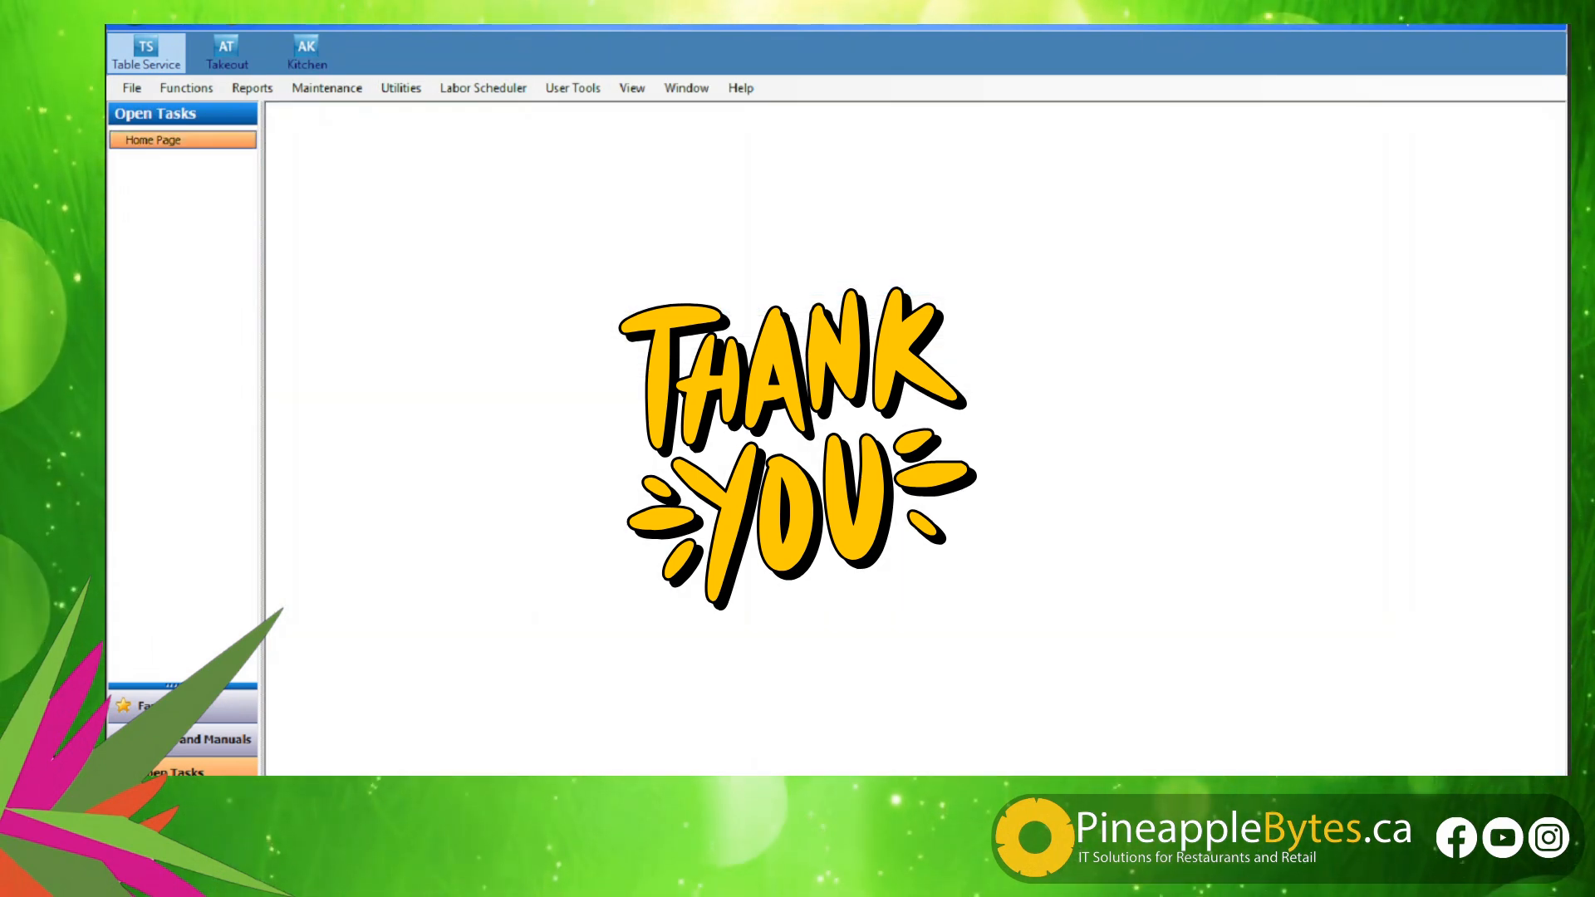